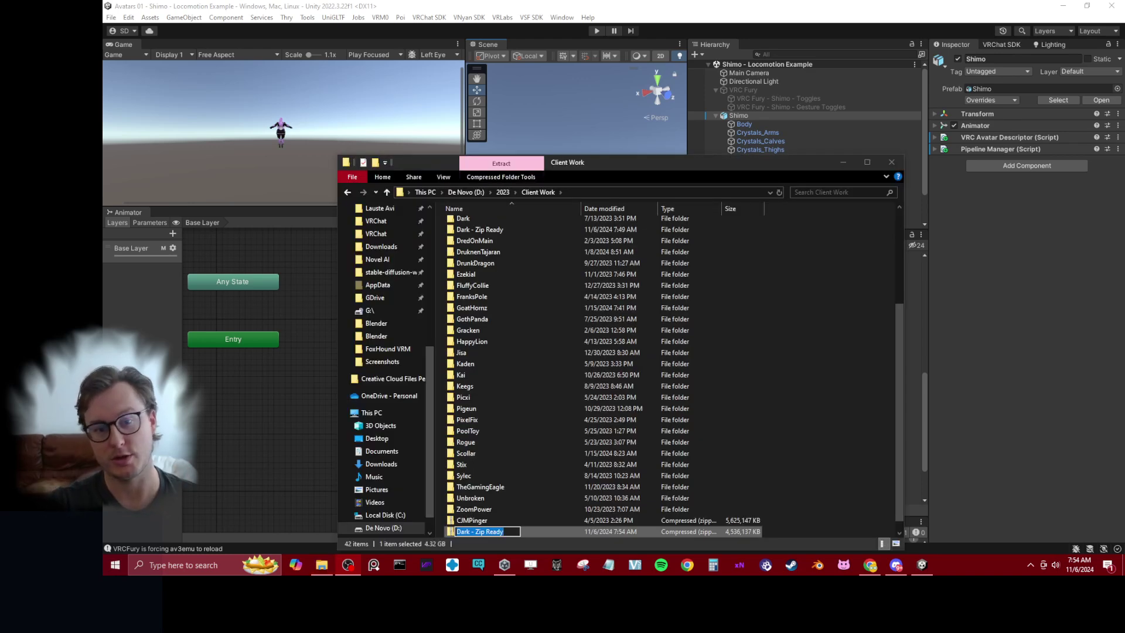
# - Bring the Unity editor with the Shimo avatar back in front of File Explorer
pyautogui.click(638, 147)
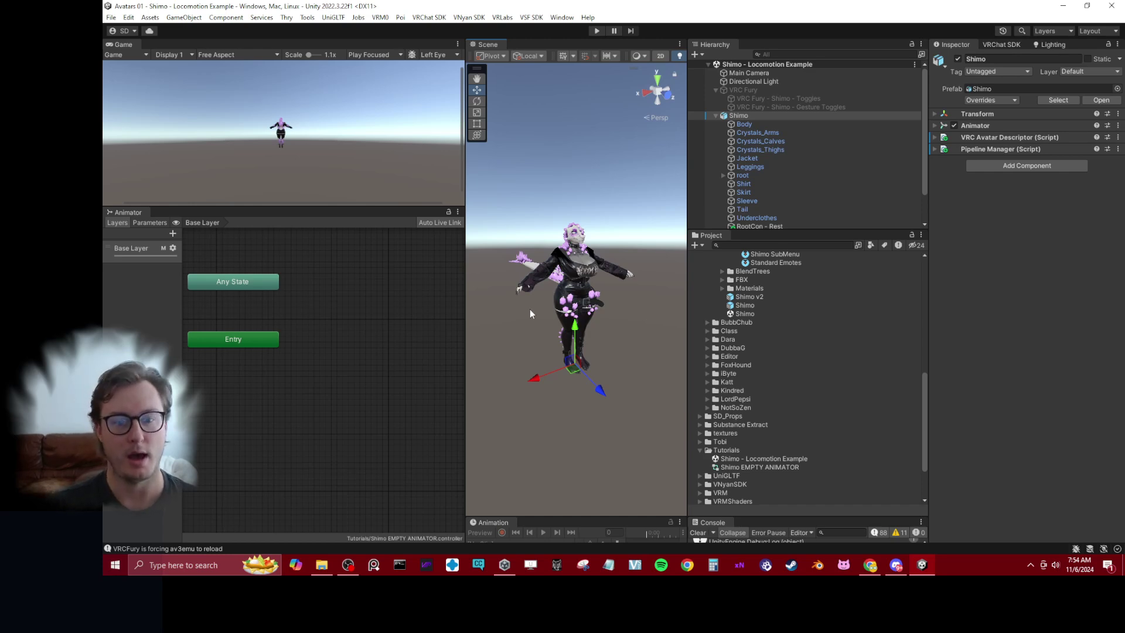
# - Widen the Scene view and expand the VRC Avatar Descriptor's Playable Layers
pyautogui.moveTo(464, 322); pyautogui.dragTo(411, 336)
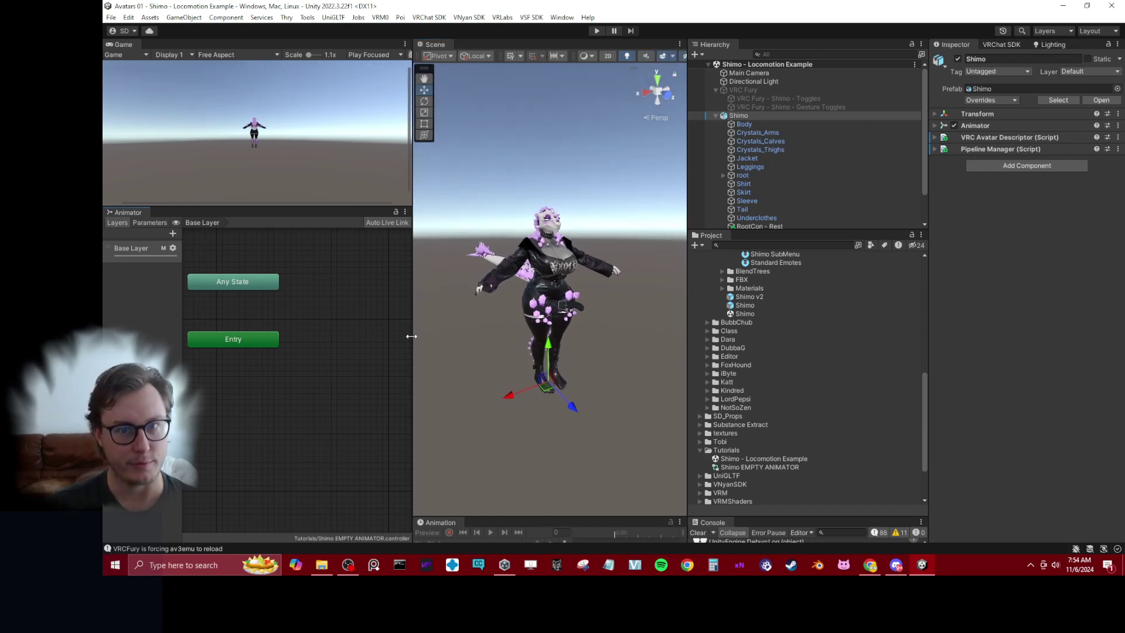
pyautogui.moveTo(687, 202); pyautogui.dragTo(723, 204)
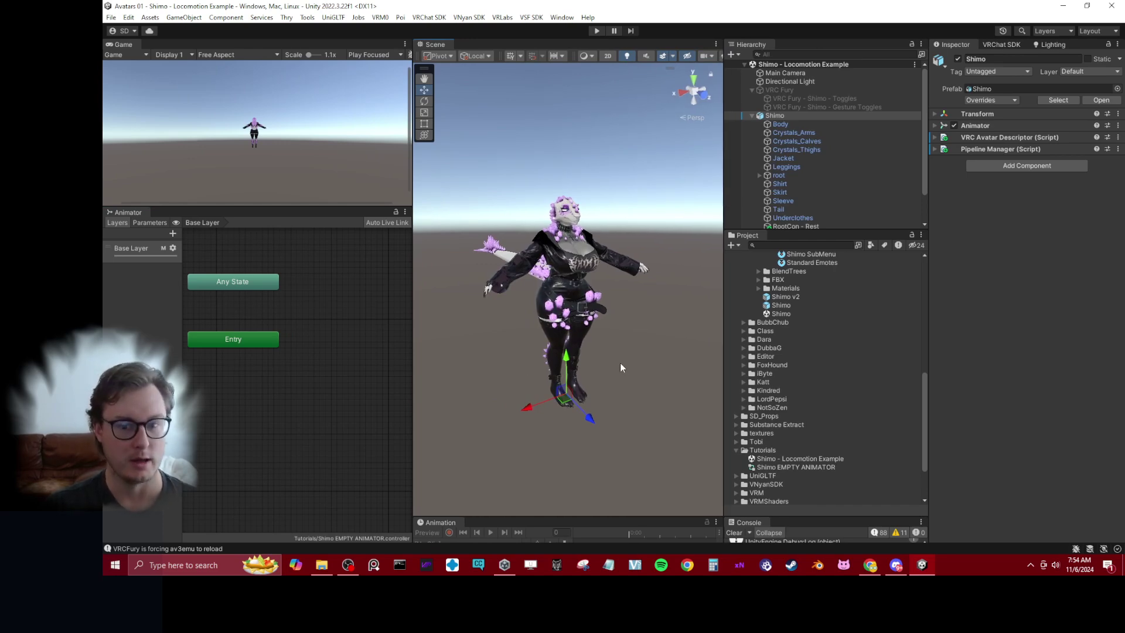
pyautogui.click(978, 139)
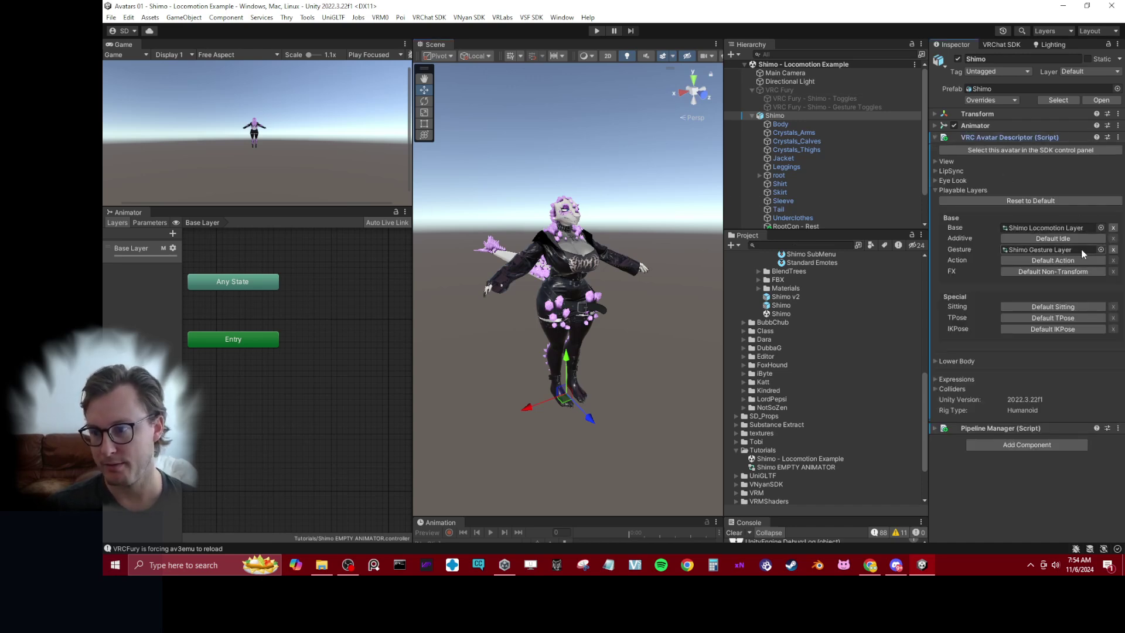
# - Clear the Base and Gesture layers back to defaults, then orbit to view the avatar's side
pyautogui.click(1113, 228)
pyautogui.click(1114, 250)
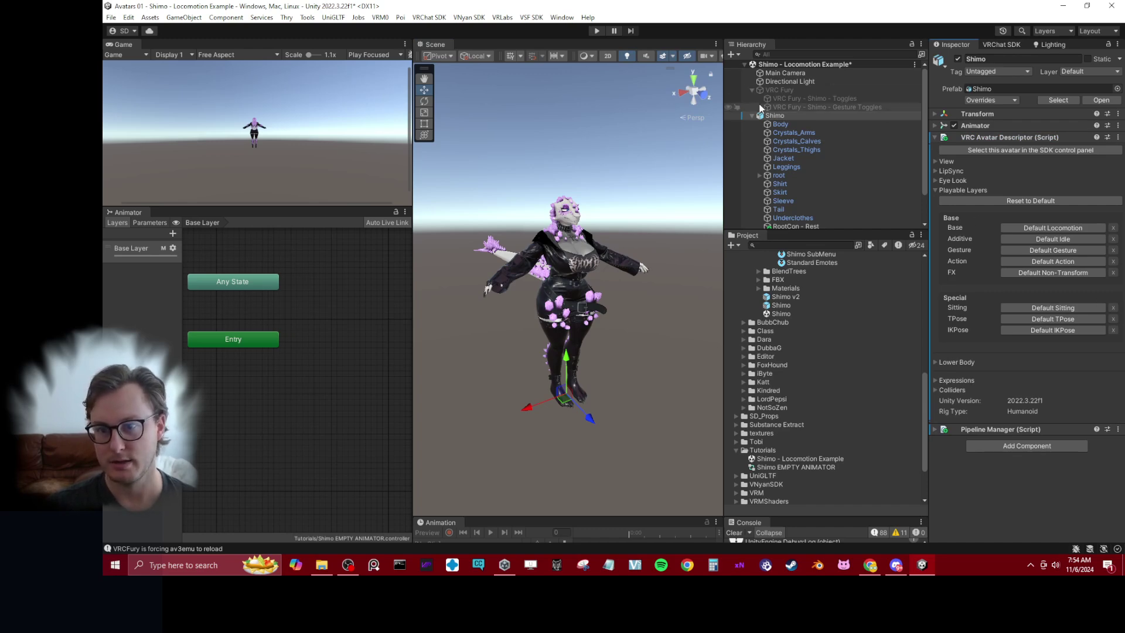
pyautogui.scroll(-2, 779, 223)
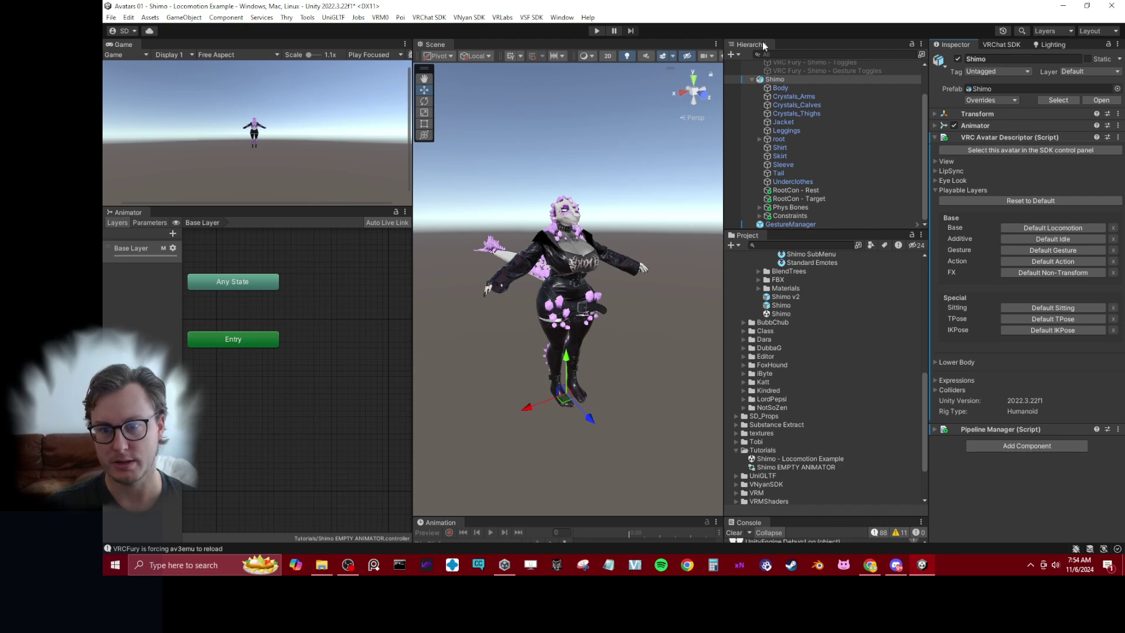
pyautogui.scroll(3, 436, 293)
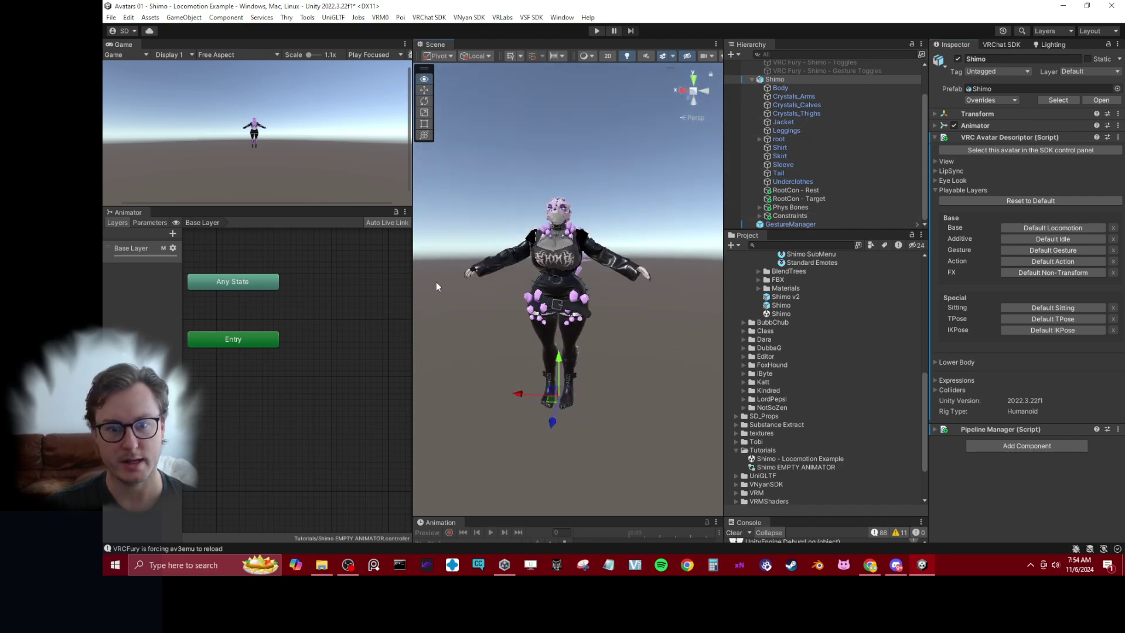
pyautogui.keyDown('alt'); pyautogui.moveTo(437, 284); pyautogui.dragTo(498, 270); pyautogui.keyUp('alt')
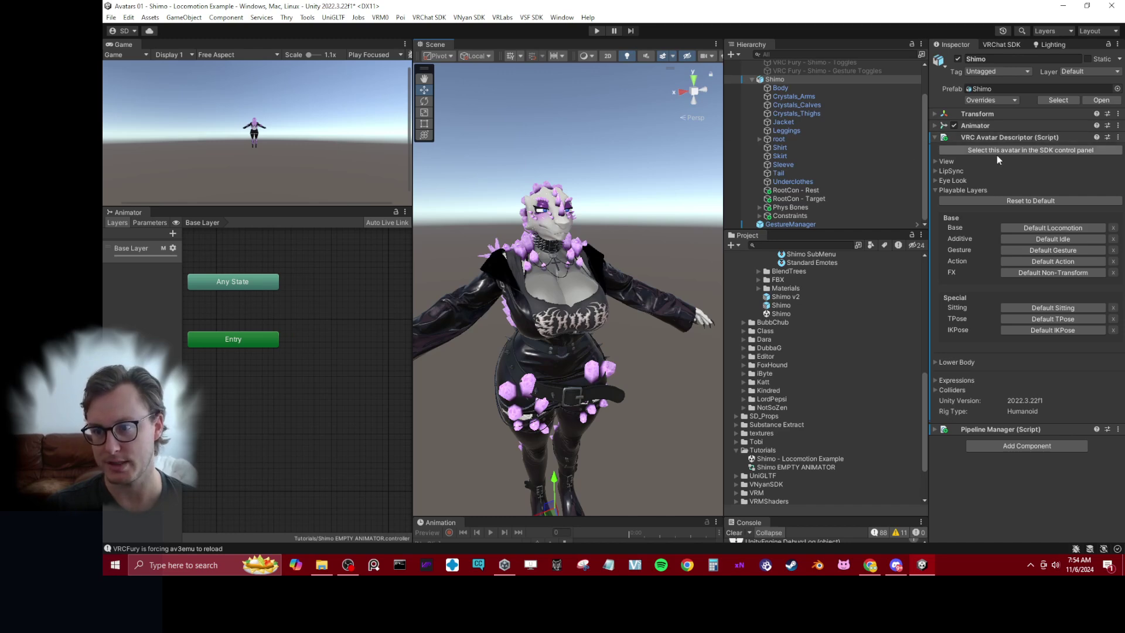
pyautogui.click(935, 190)
pyautogui.click(934, 189)
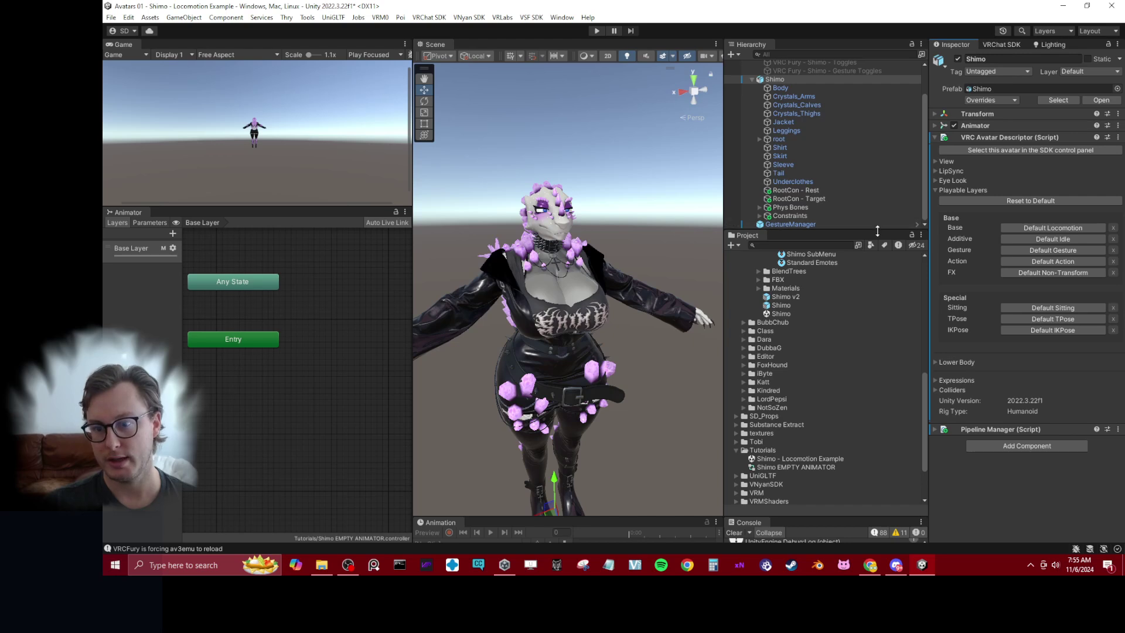
# - Enlarge the Project list, collapse Assets and expand Packages > VRChat SDK - Avatars
pyautogui.moveTo(859, 230); pyautogui.dragTo(858, 130)
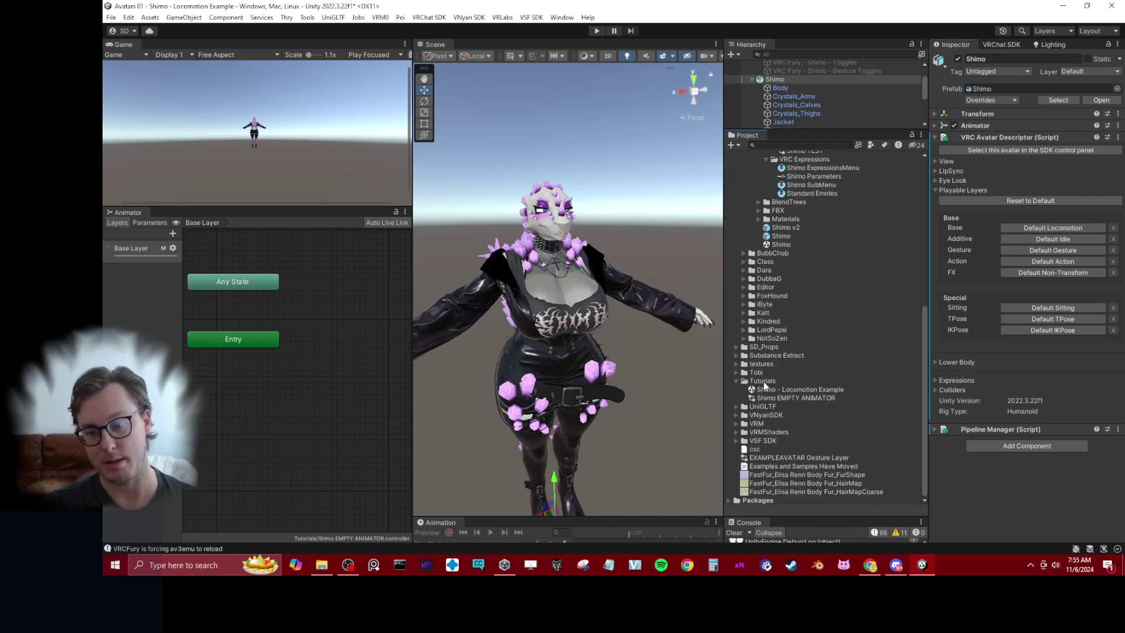
pyautogui.scroll(10, 765, 385)
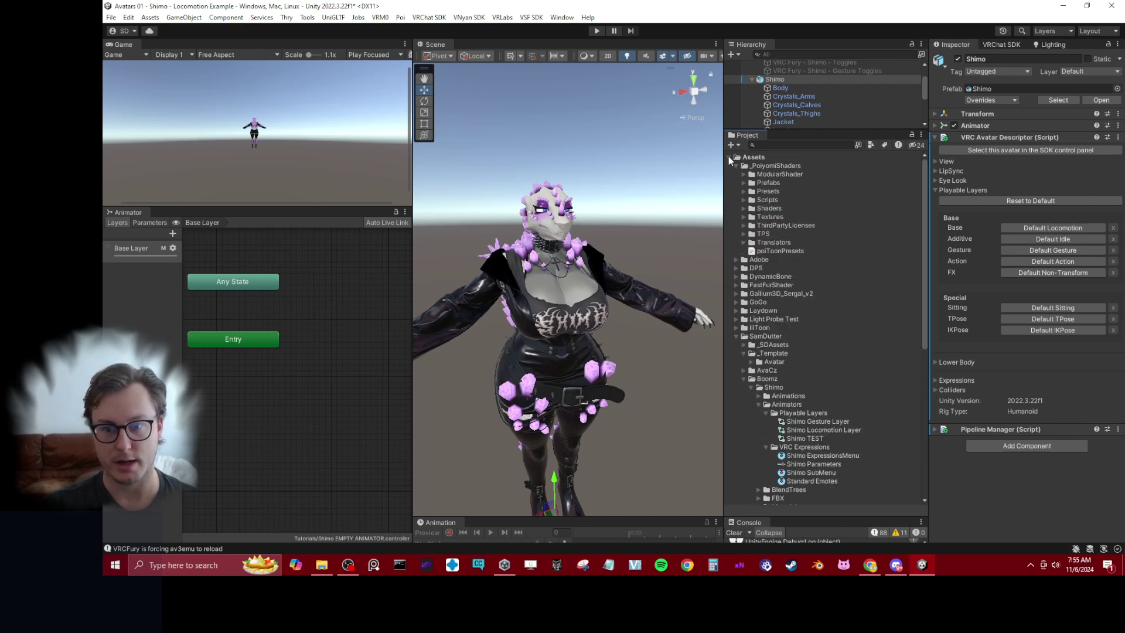
pyautogui.click(730, 157)
pyautogui.click(730, 164)
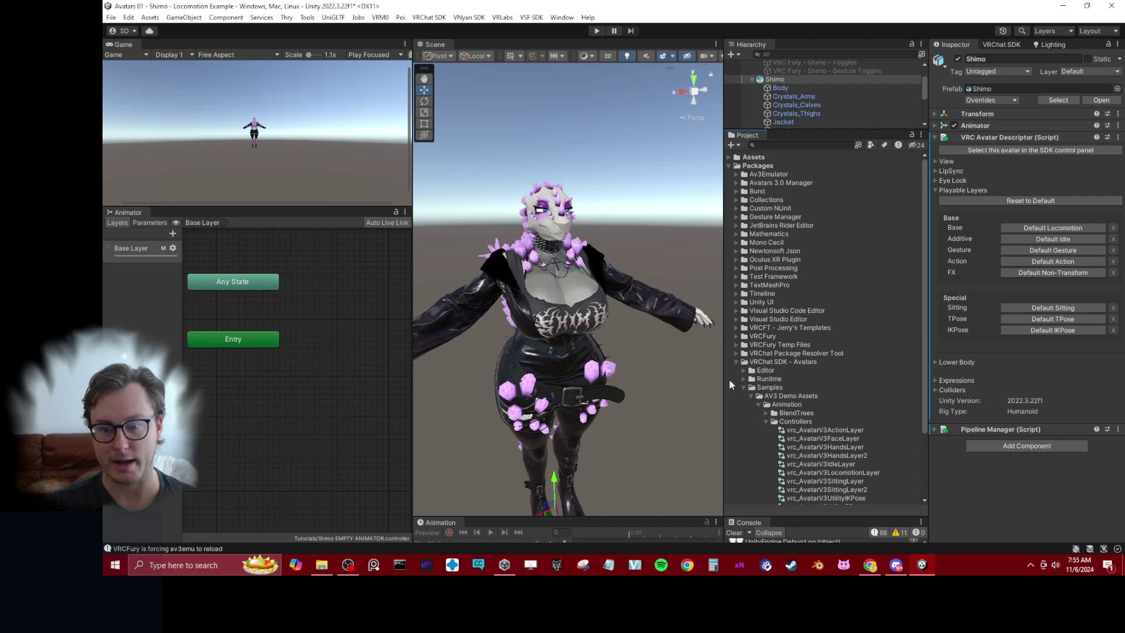
pyautogui.click(733, 360)
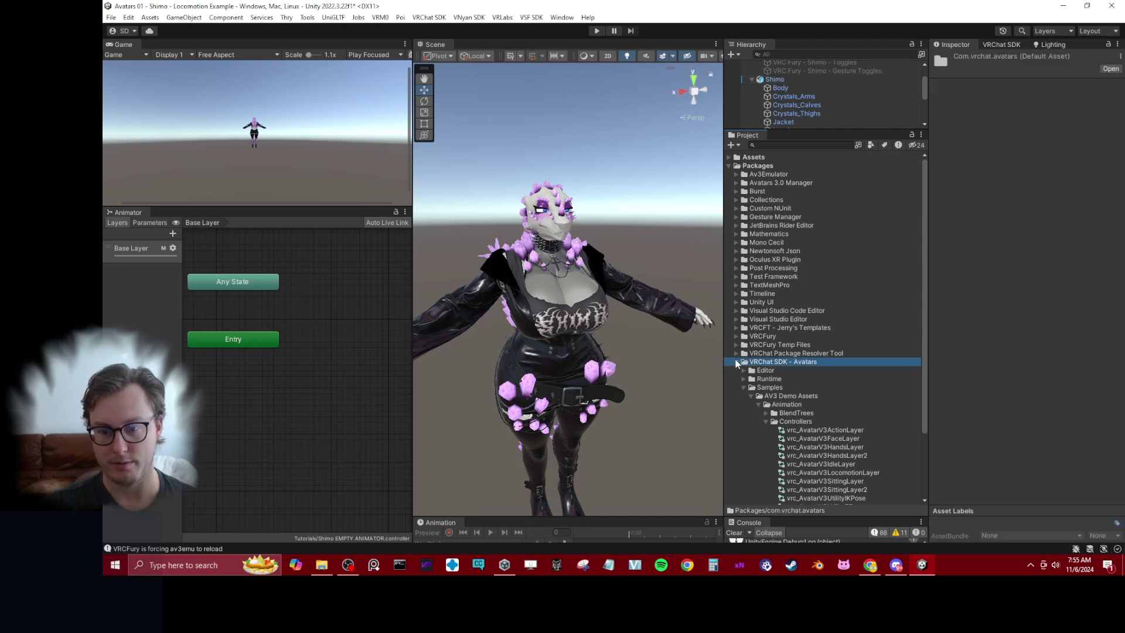
pyautogui.click(736, 361)
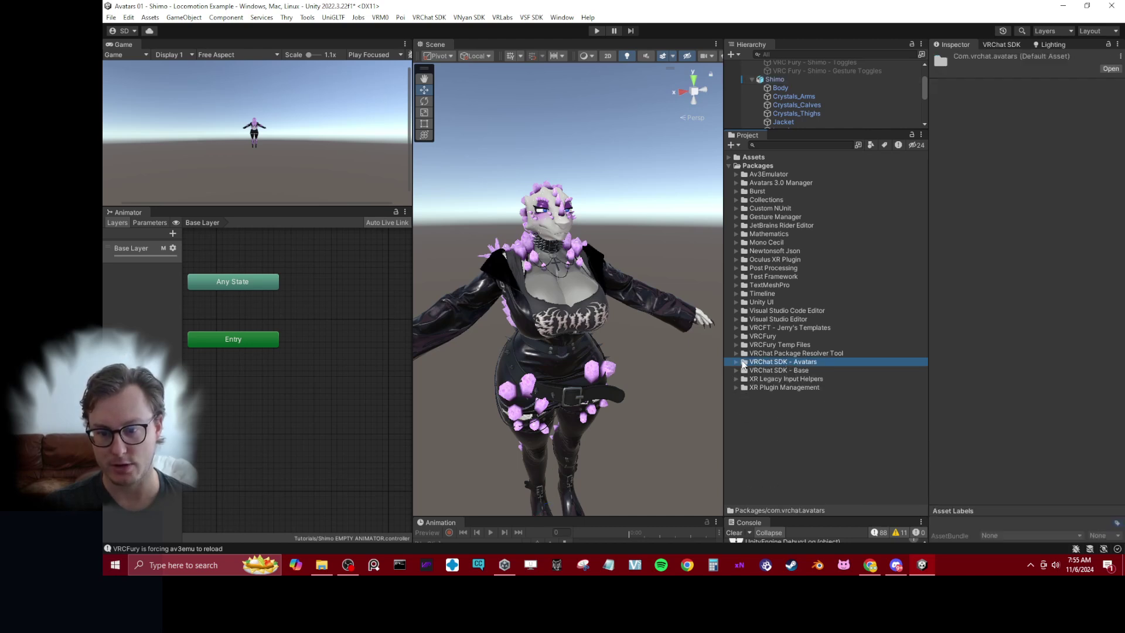
pyautogui.click(743, 362)
# - Drill into Samples down to Controllers and open vrc_AvatarV3LocomotionLayer
pyautogui.scroll(-2, 764, 370)
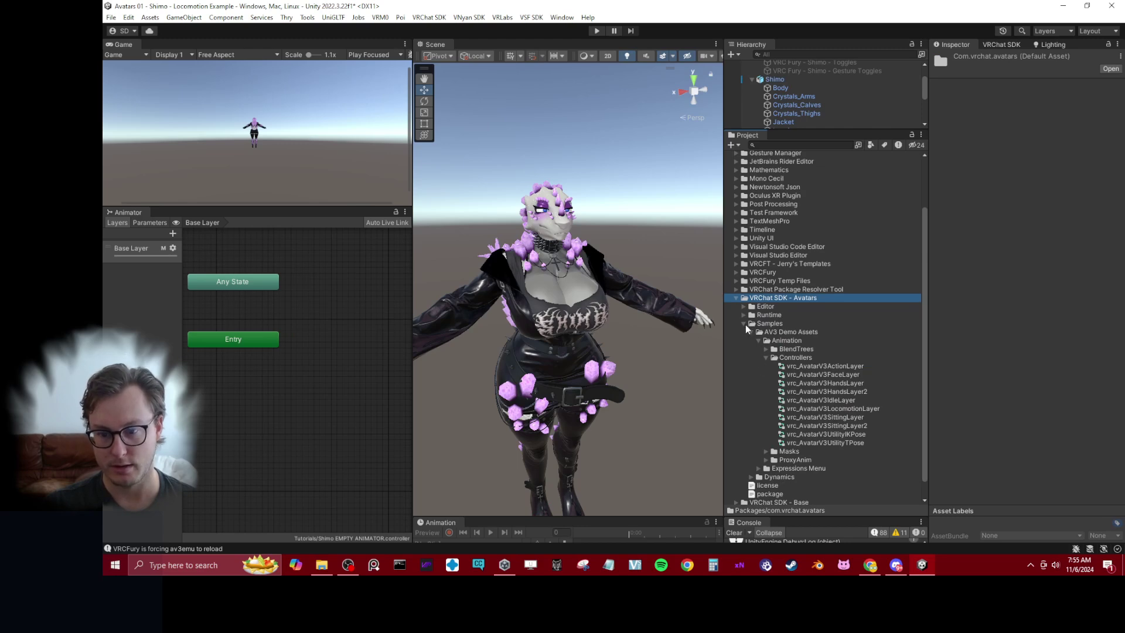
pyautogui.click(745, 324)
pyautogui.click(745, 387)
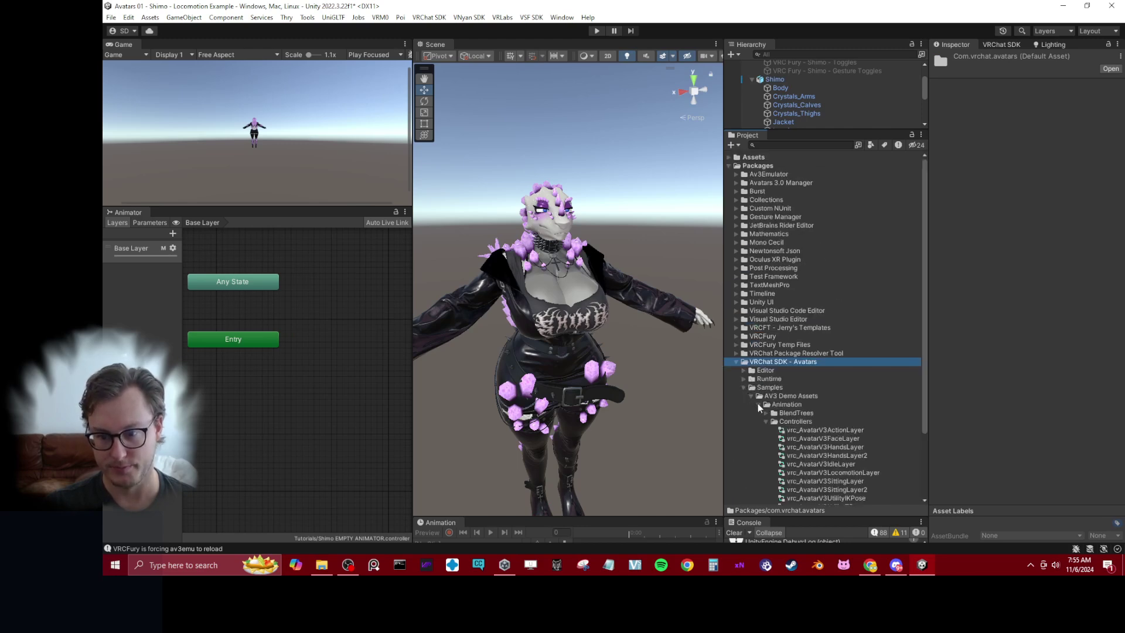
pyautogui.scroll(-3, 757, 403)
pyautogui.click(767, 339)
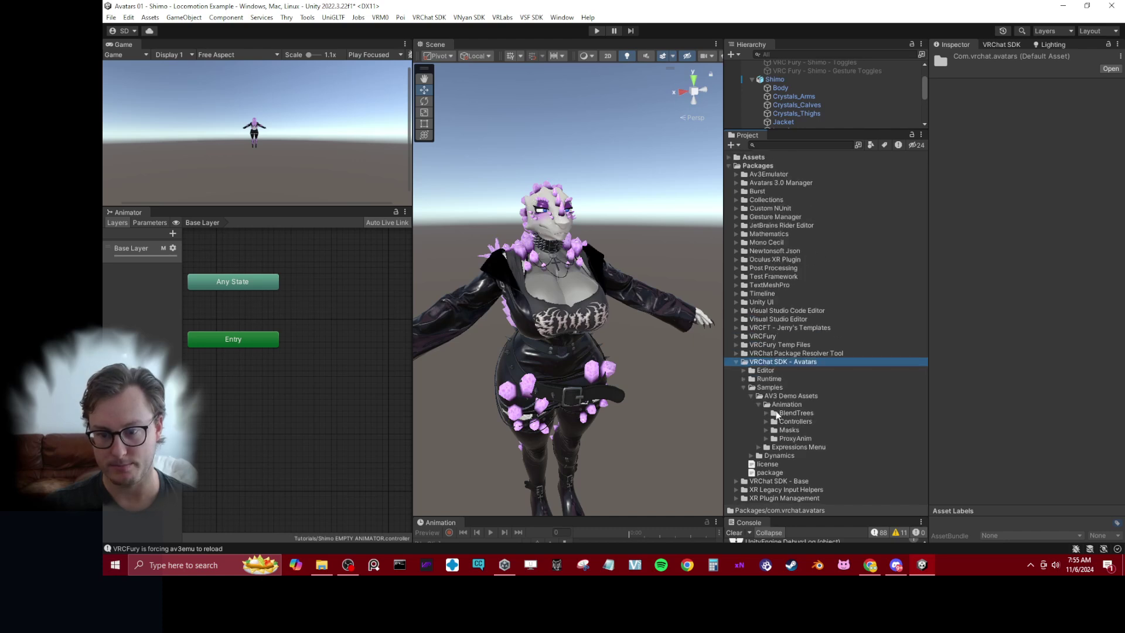
pyautogui.click(767, 421)
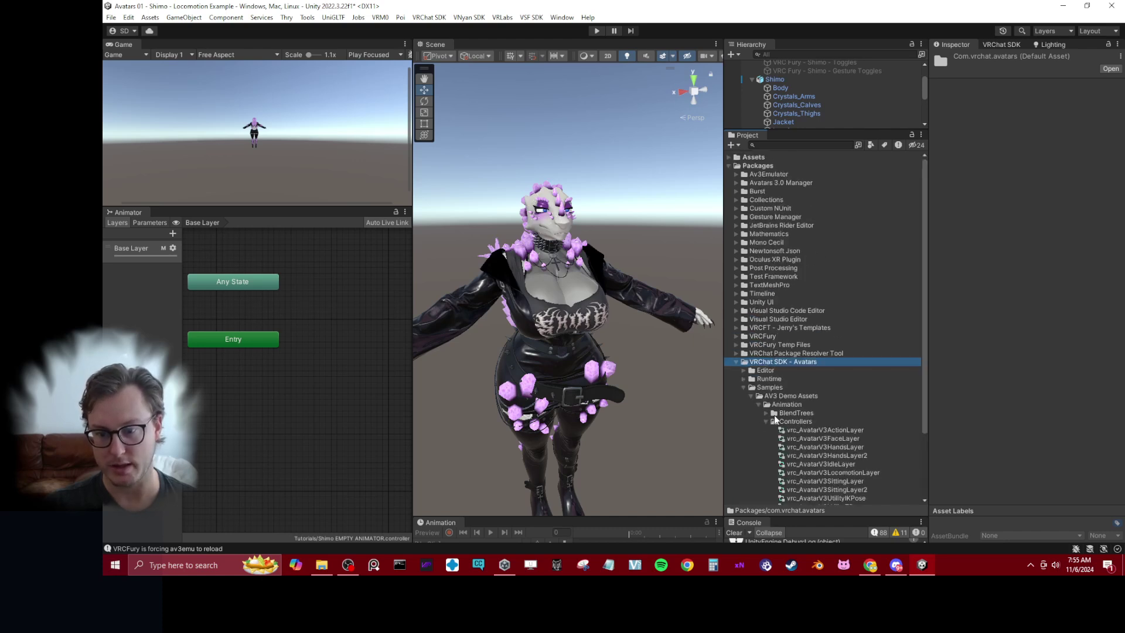
pyautogui.scroll(-3, 785, 431)
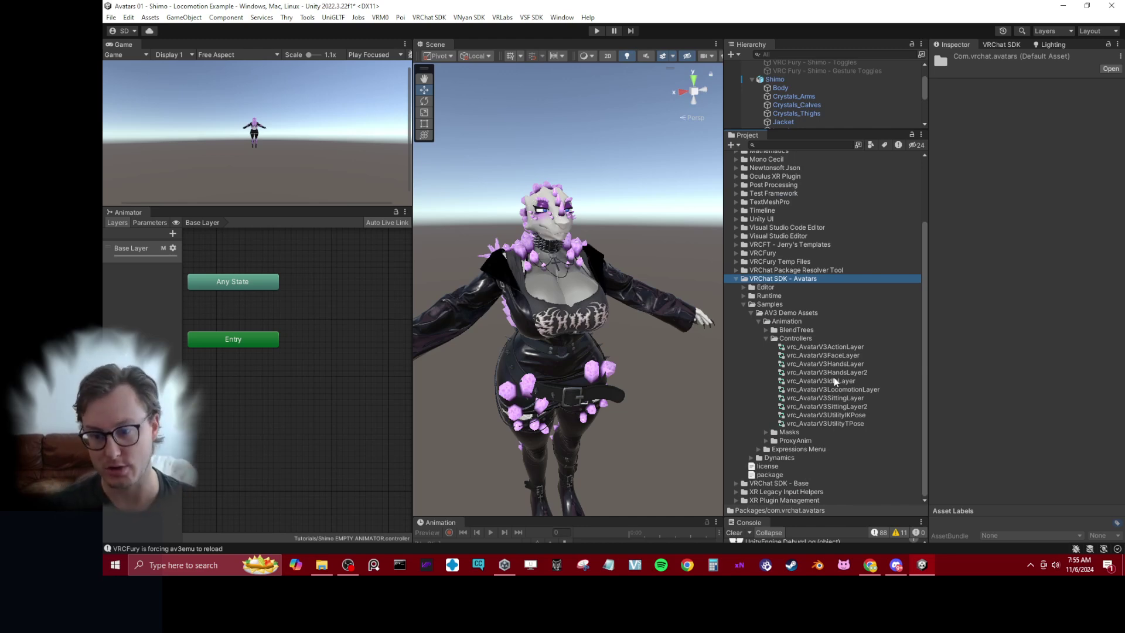
pyautogui.click(849, 390)
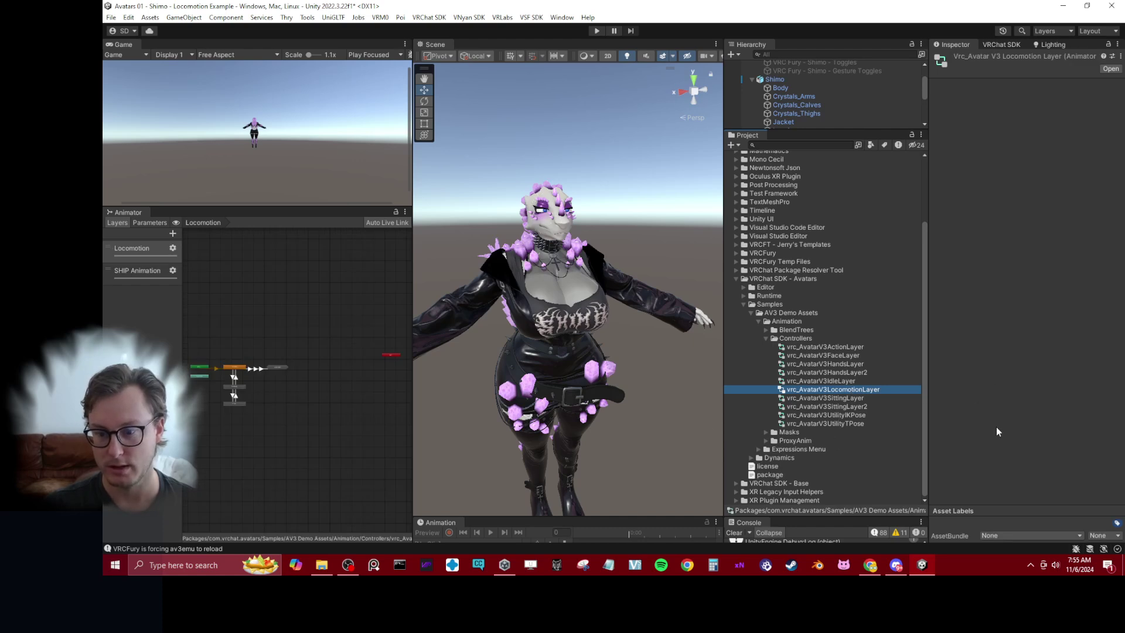
# - Arrange the Animator graph around Standing, Crouching and Prone, then select the Standing state
pyautogui.click(210, 435)
pyautogui.scroll(6, 311, 373)
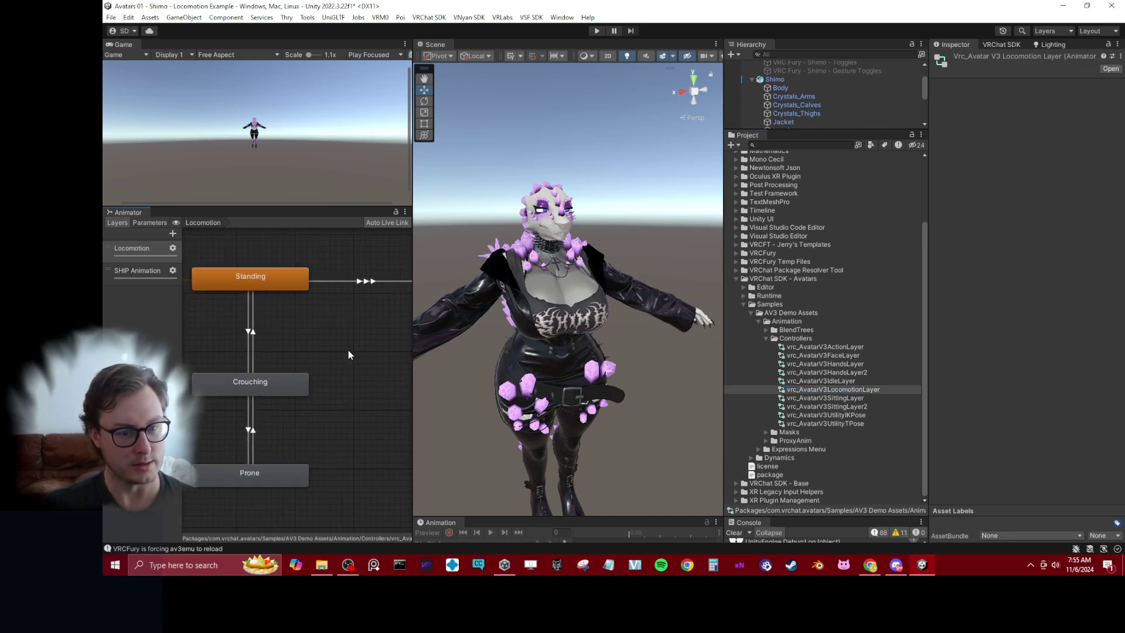
pyautogui.moveTo(415, 364); pyautogui.dragTo(477, 365)
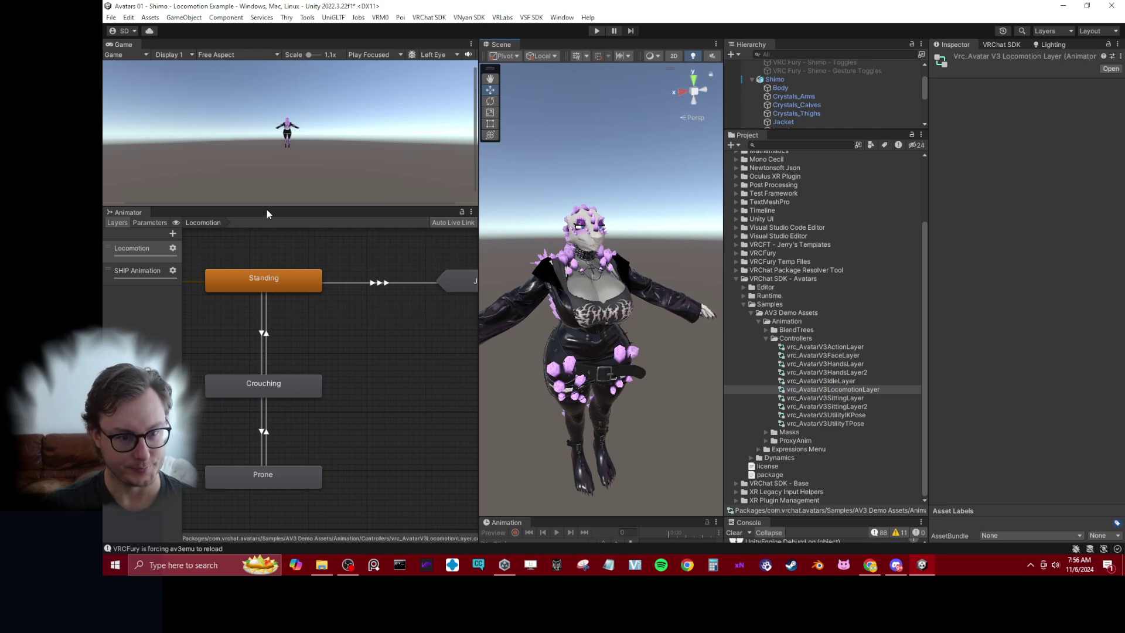
pyautogui.moveTo(266, 207); pyautogui.dragTo(273, 169)
pyautogui.moveTo(301, 264); pyautogui.dragTo(361, 295, button='middle')
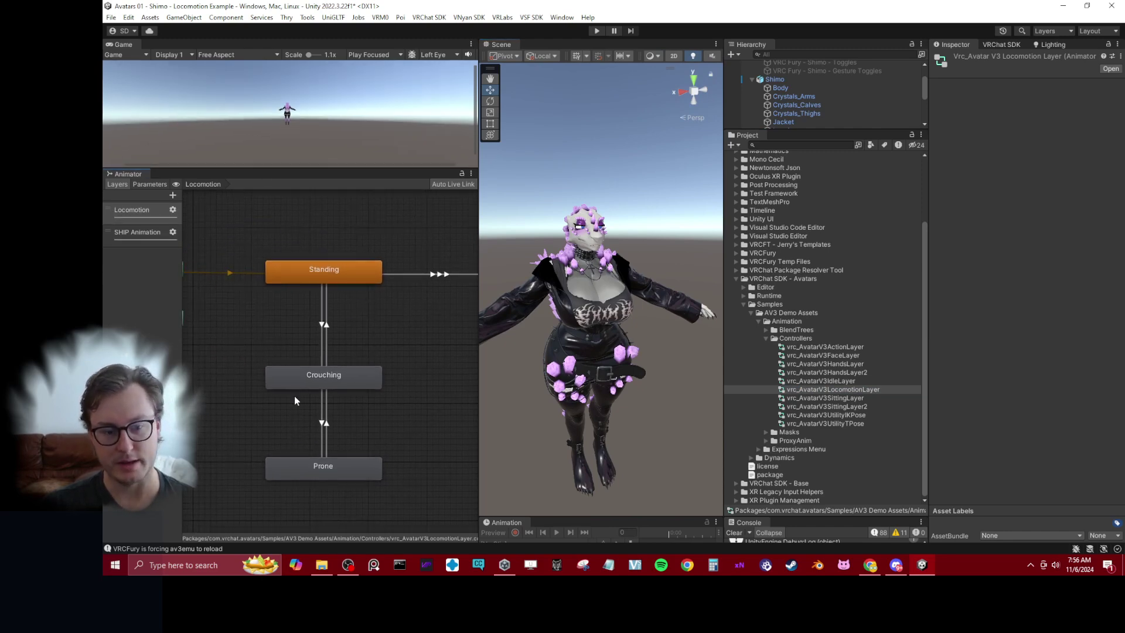
pyautogui.scroll(-5, 339, 393)
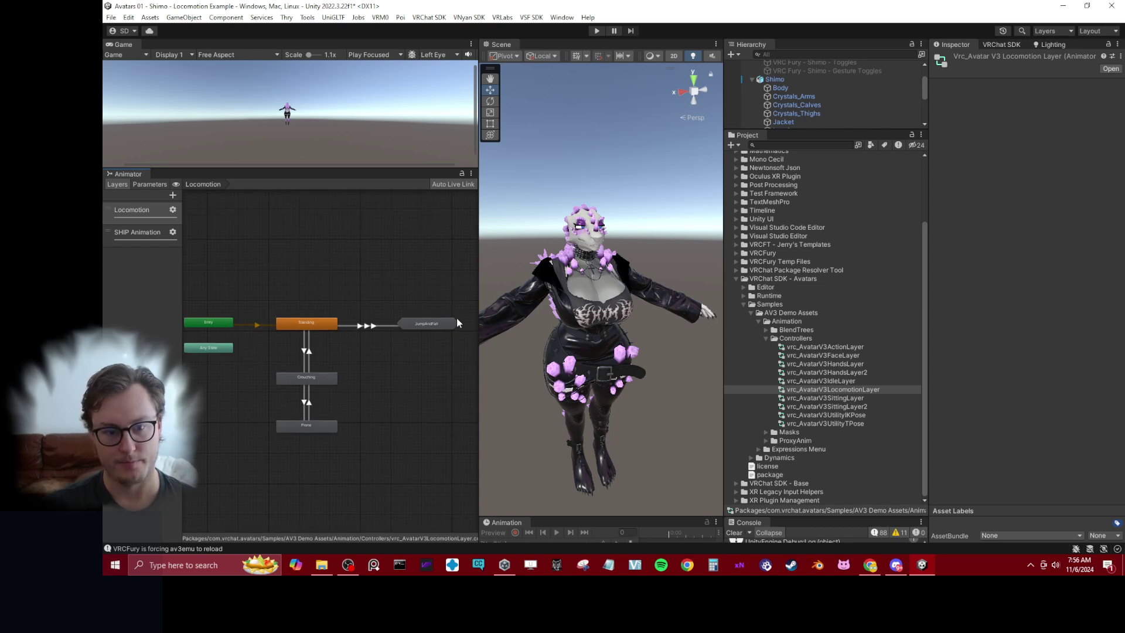
pyautogui.scroll(2, 341, 343)
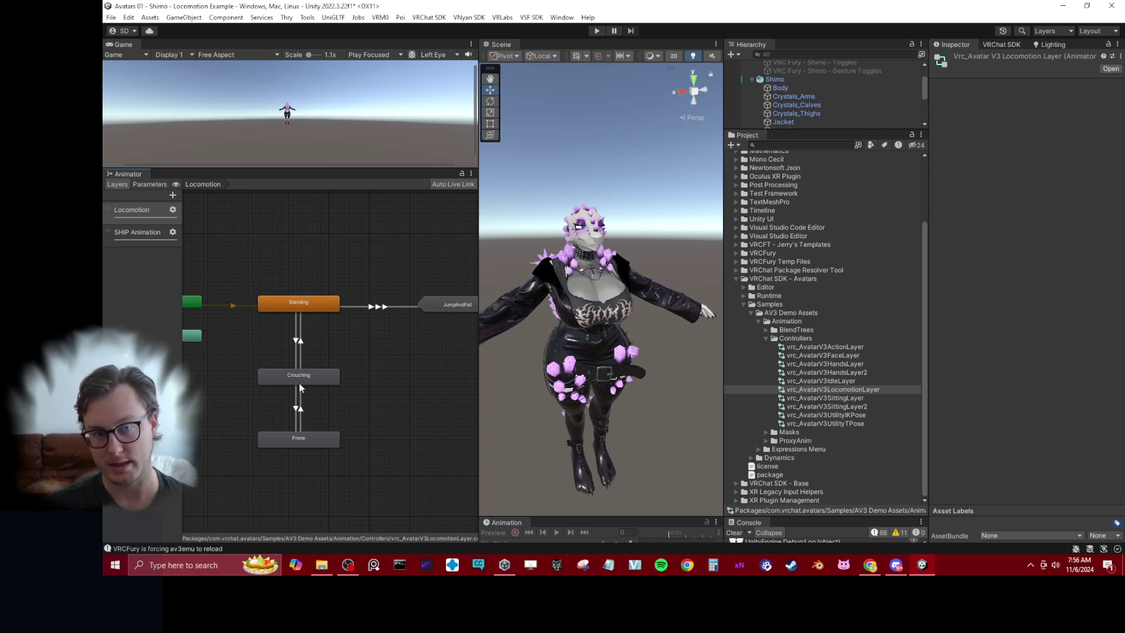
pyautogui.click(287, 305)
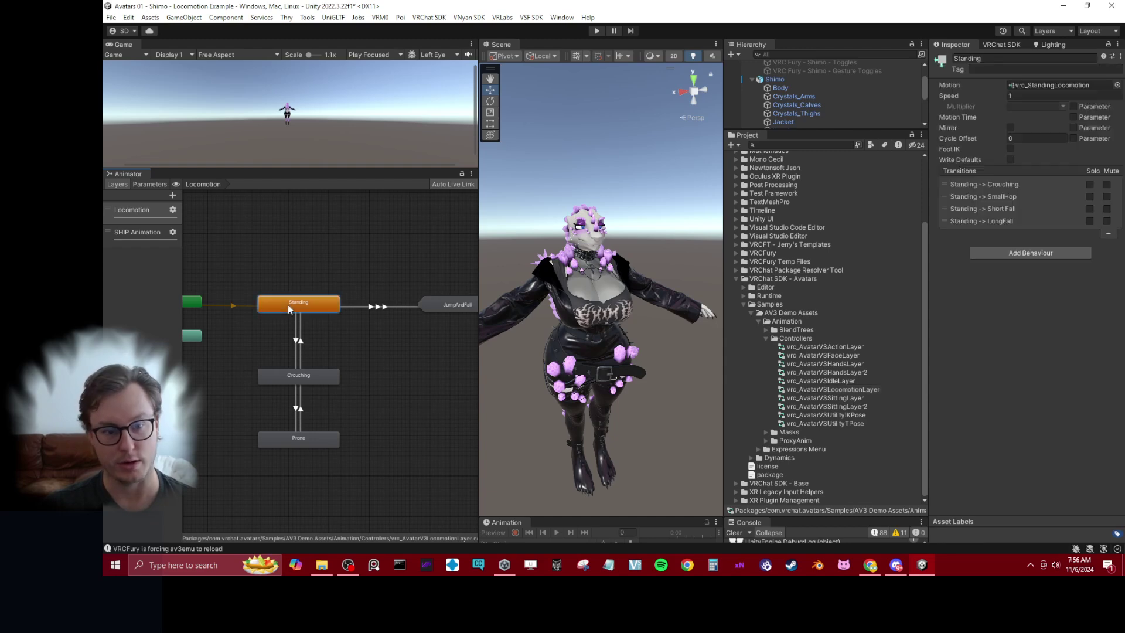
# - Show the widened parameter list: VelocityX/Y/Z, AngularY, Grounded, Upright, Seated, AFK, TrackingType
pyautogui.click(150, 185)
pyautogui.moveTo(182, 356); pyautogui.dragTo(214, 356)
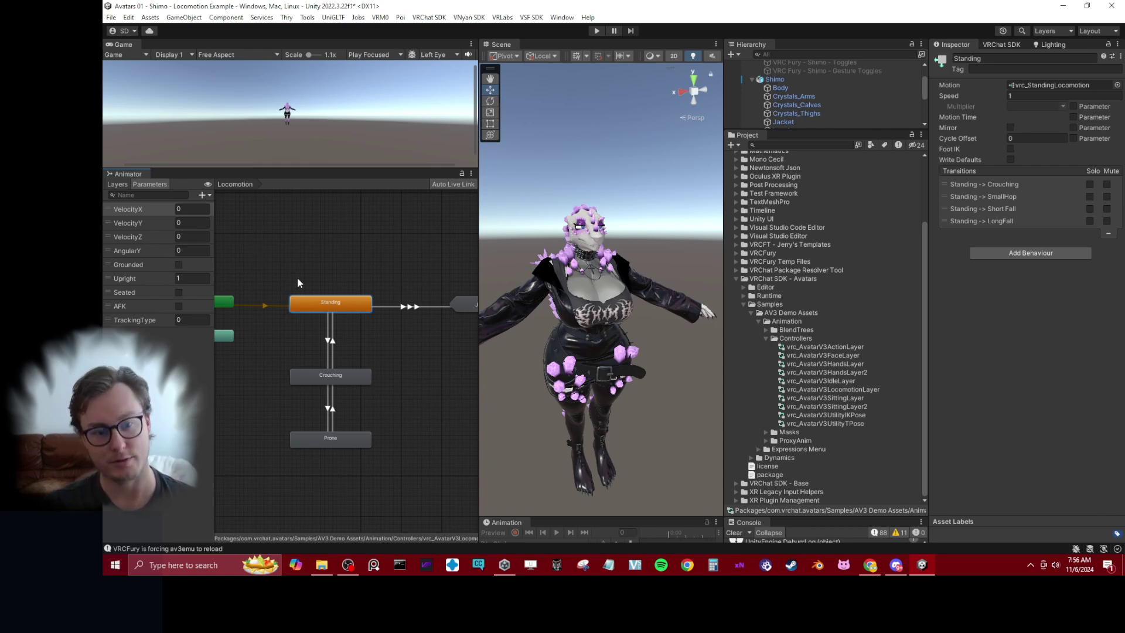
pyautogui.scroll(3, 297, 277)
pyautogui.scroll(-2, 346, 301)
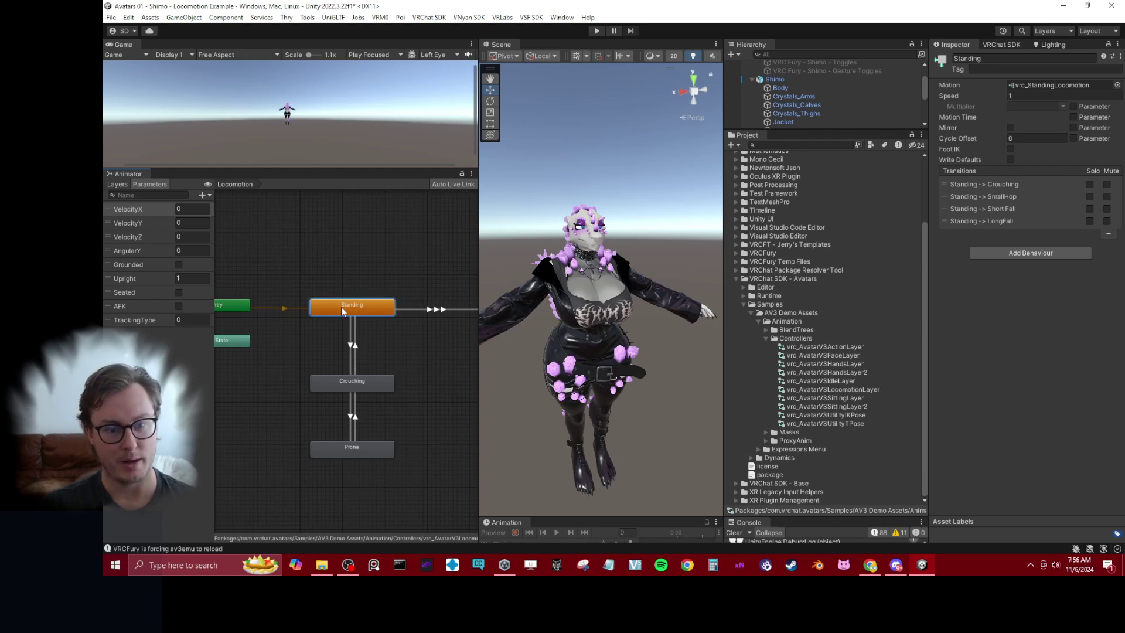
# - Enter the Standing blend tree and select the vrc_StandingLocomotion node
pyautogui.doubleClick(342, 306)
pyautogui.scroll(-3, 307, 415)
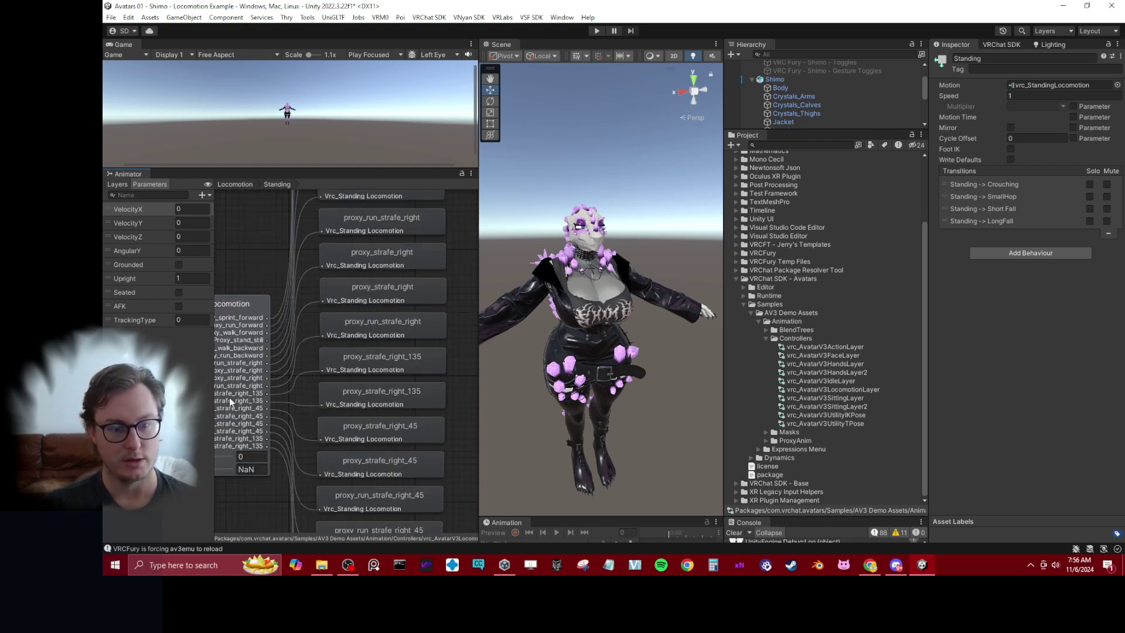
pyautogui.moveTo(296, 310); pyautogui.dragTo(335, 342, button='middle')
pyautogui.click(334, 343)
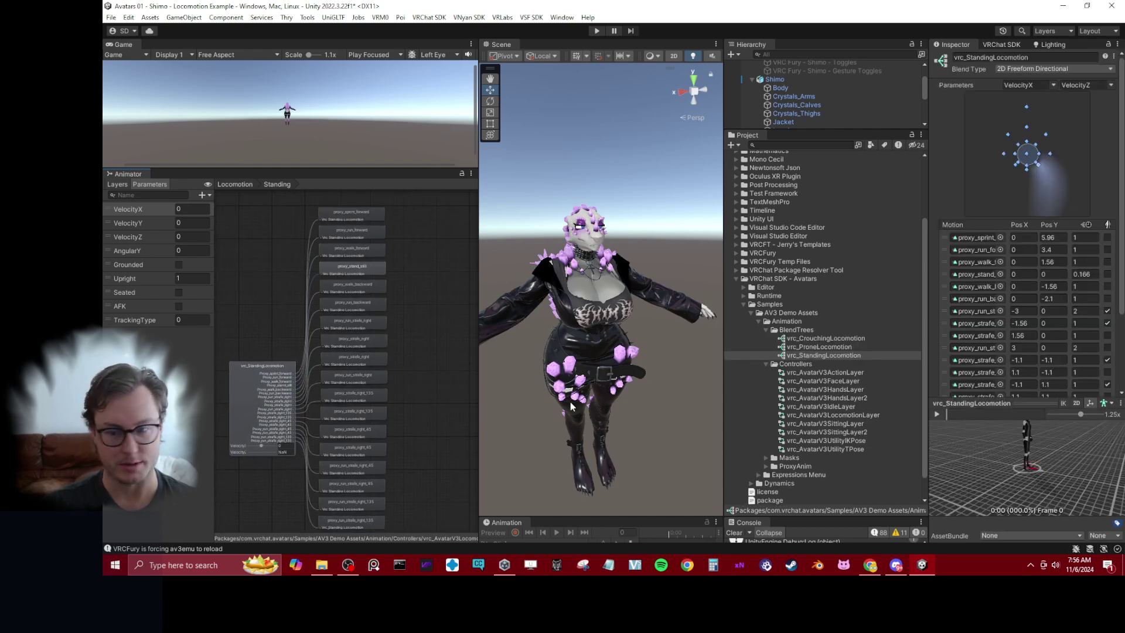
# - Enlarge the blend tree preview, play it and pause at frame 55, and widen the Inspector
pyautogui.moveTo(990, 404); pyautogui.dragTo(988, 269)
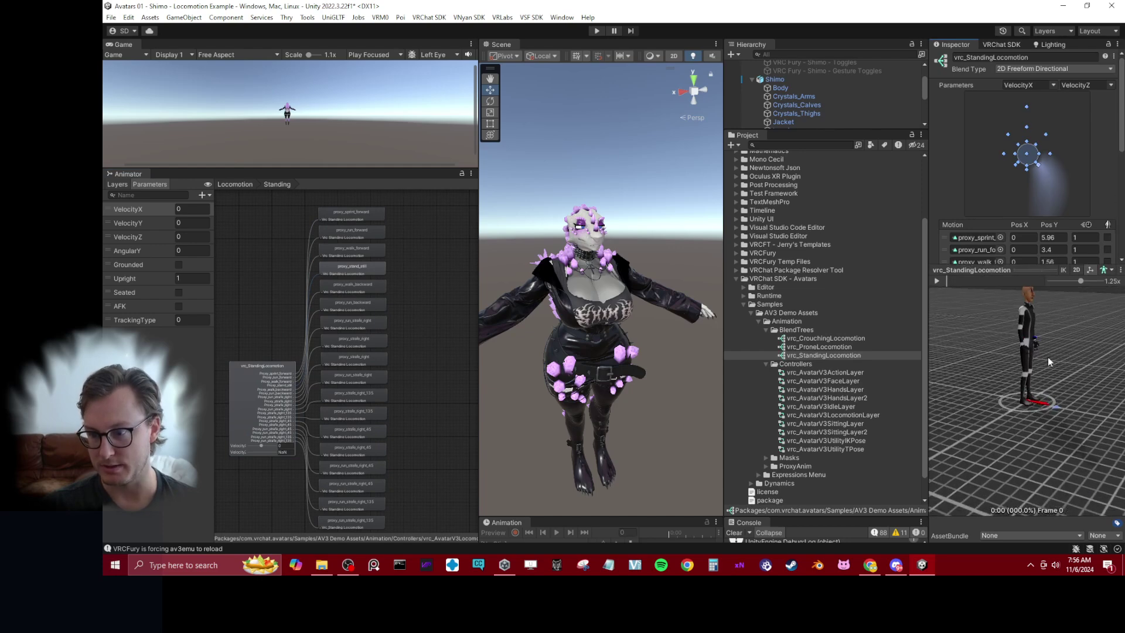
pyautogui.scroll(-3, 998, 220)
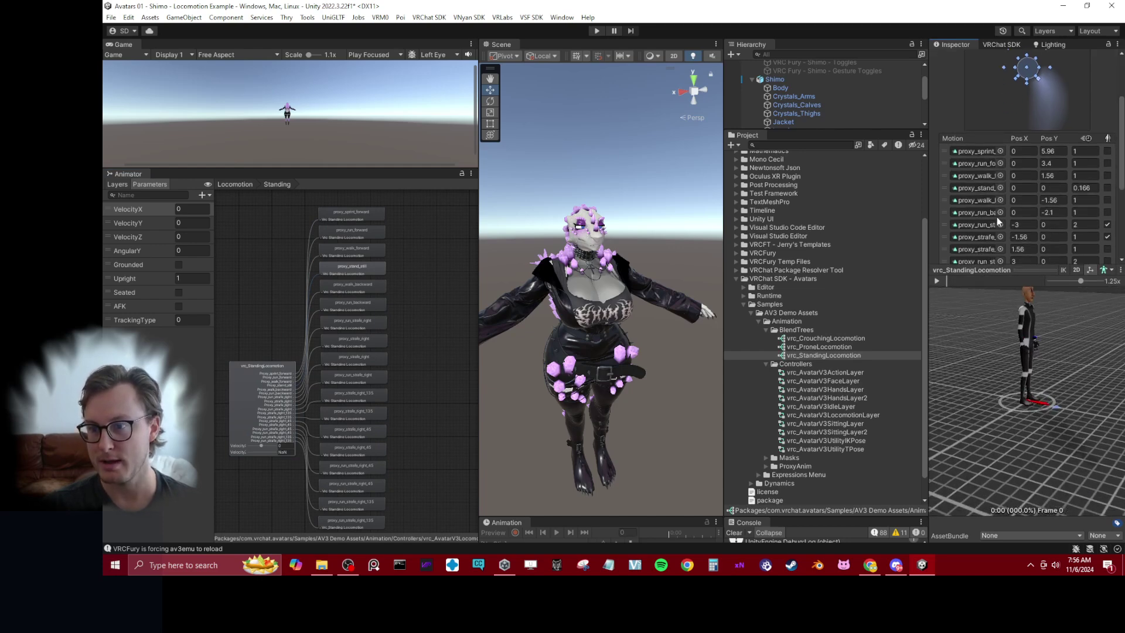
pyautogui.click(937, 281)
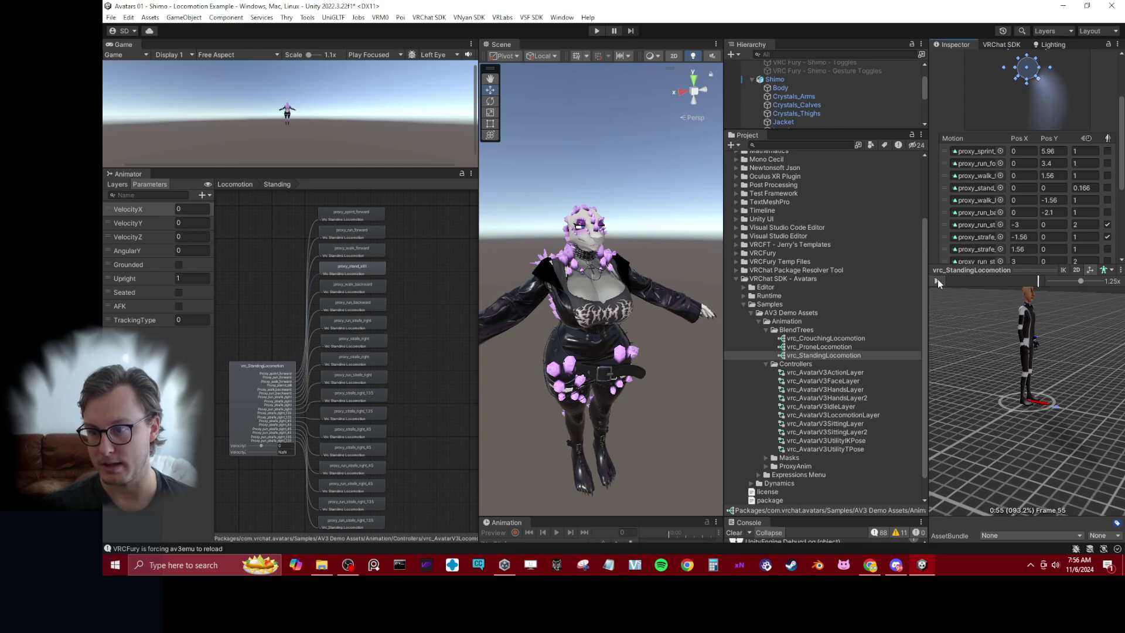
pyautogui.click(937, 279)
pyautogui.scroll(-3, 964, 143)
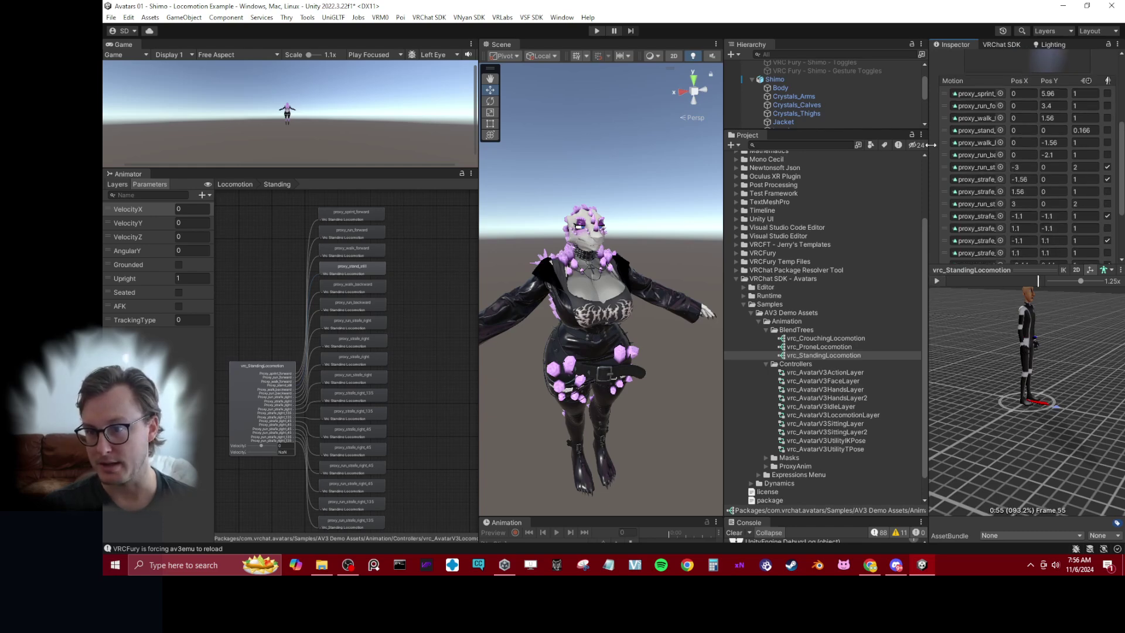
pyautogui.moveTo(929, 153); pyautogui.dragTo(842, 153)
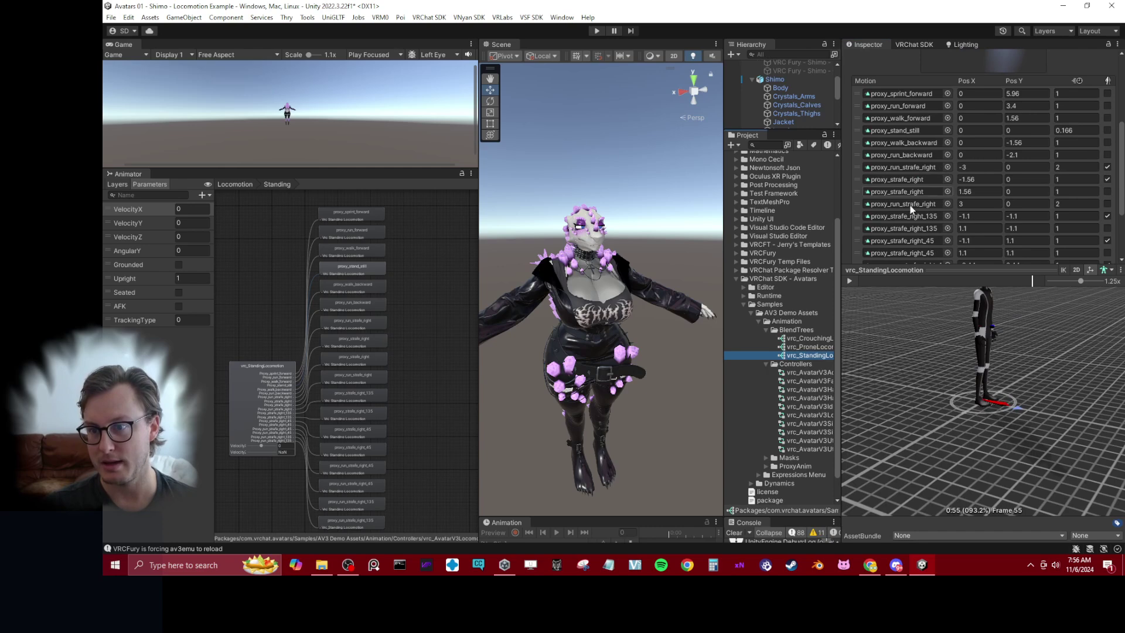
# - Pan the blend tree graph and ping the proxy_run_strafe_right clip in the Project window
pyautogui.moveTo(236, 327); pyautogui.dragTo(288, 302, button='middle')
pyautogui.scroll(1, 291, 309)
pyautogui.scroll(-1, 290, 307)
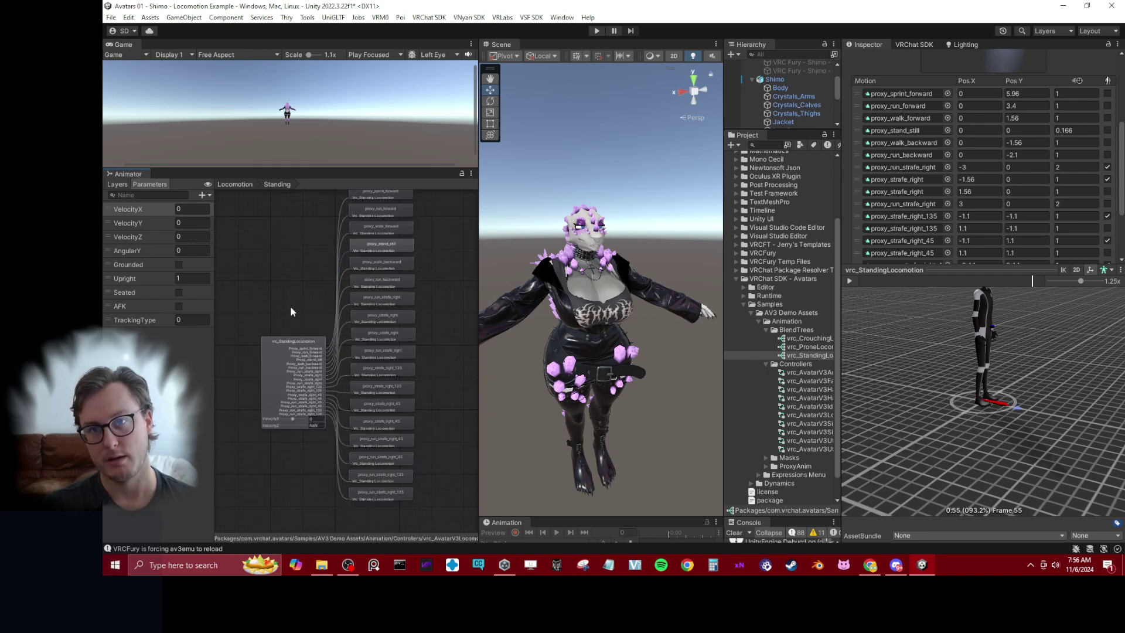
pyautogui.scroll(-1, 900, 175)
pyautogui.click(905, 177)
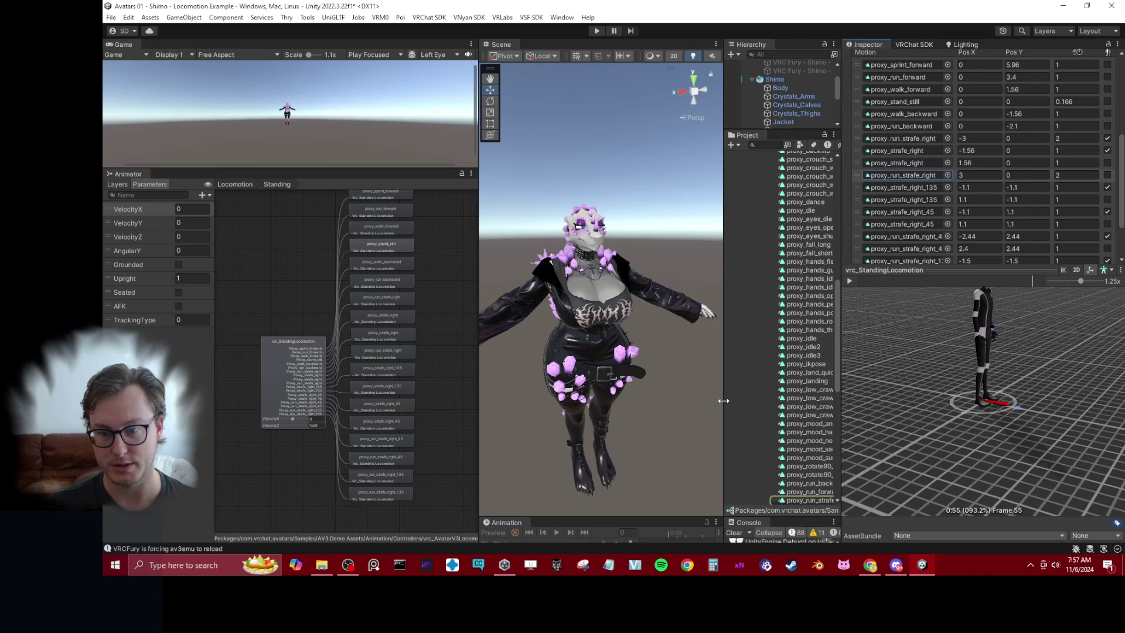
# - Widen the Project panel and preview proxy_low_crawl_still and proxy_crouch_still
pyautogui.moveTo(724, 401); pyautogui.dragTo(671, 399)
pyautogui.scroll(7, 773, 252)
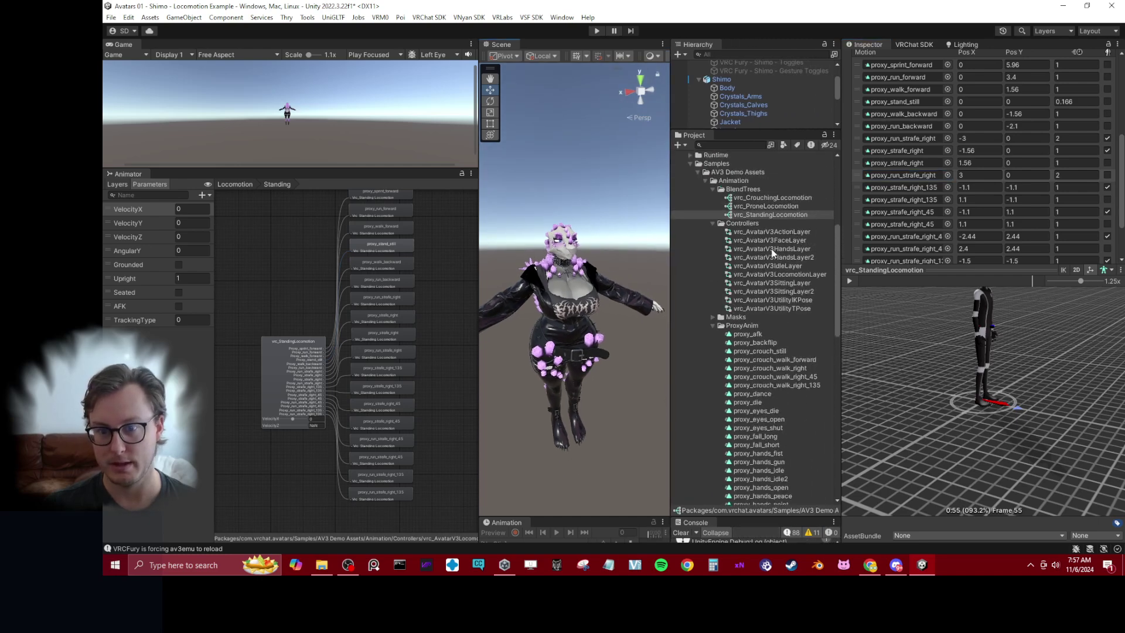
pyautogui.scroll(-3, 772, 252)
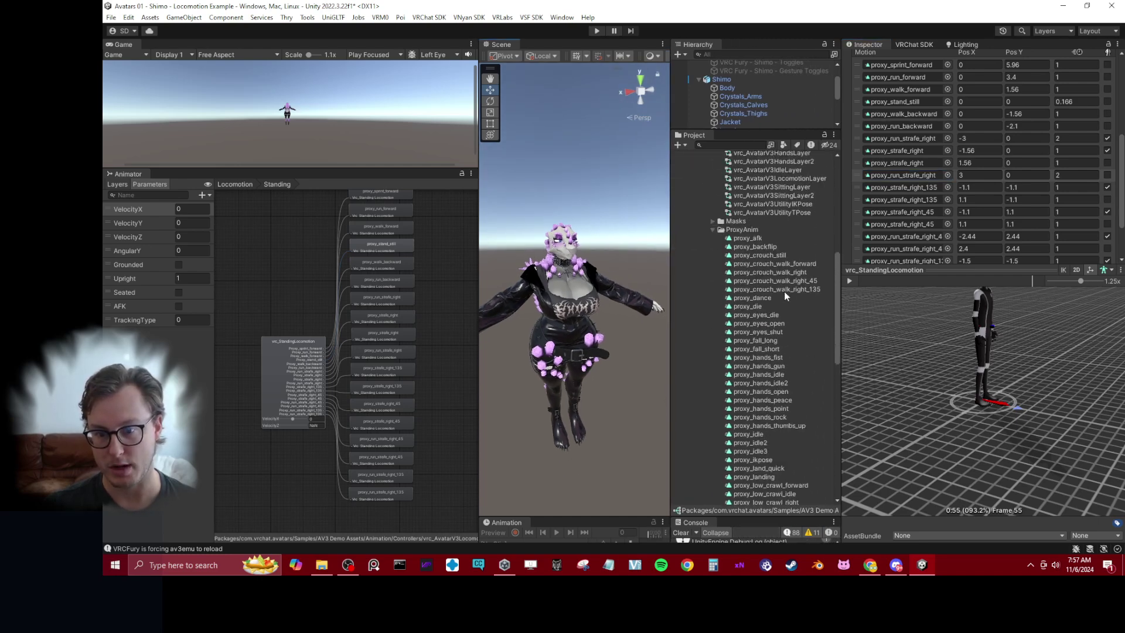
pyautogui.scroll(3, 741, 206)
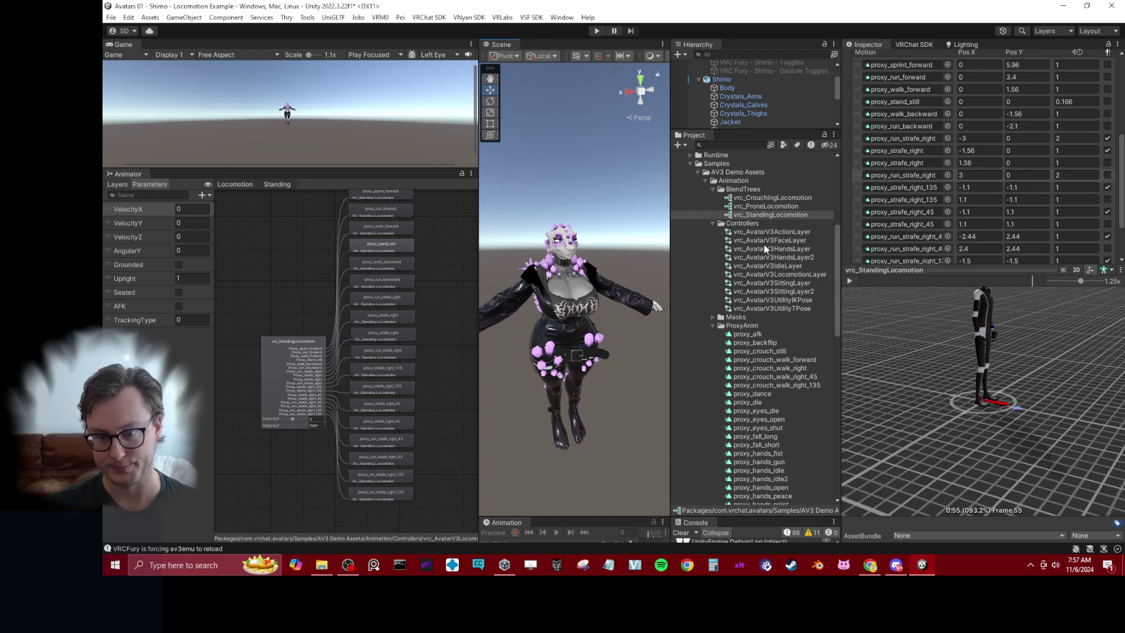
pyautogui.scroll(-5, 764, 246)
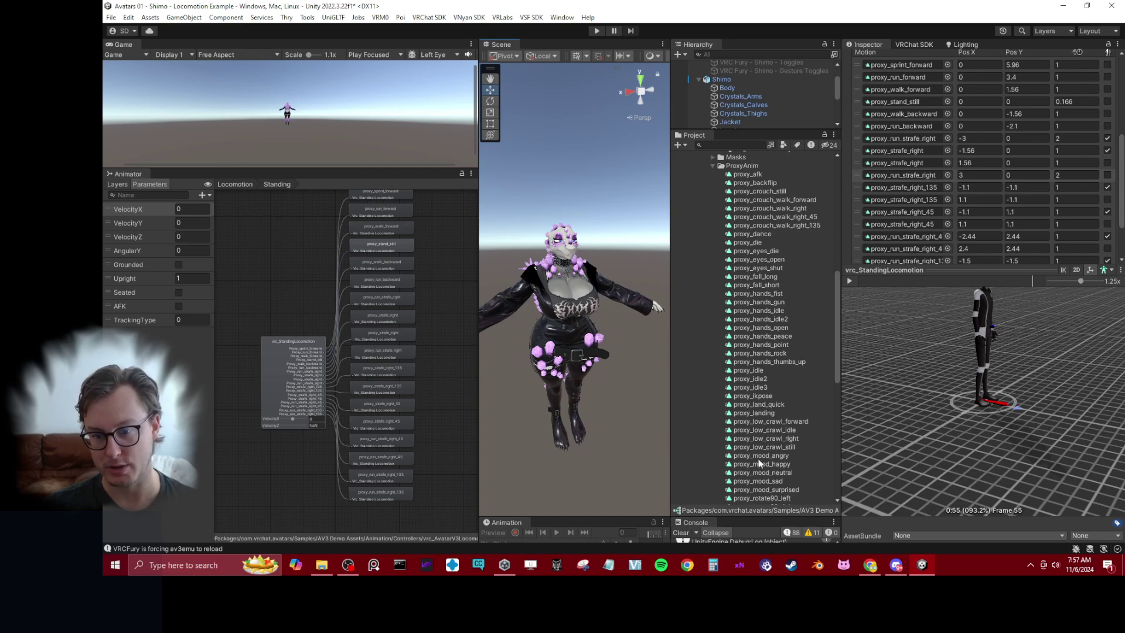
pyautogui.scroll(-2, 757, 333)
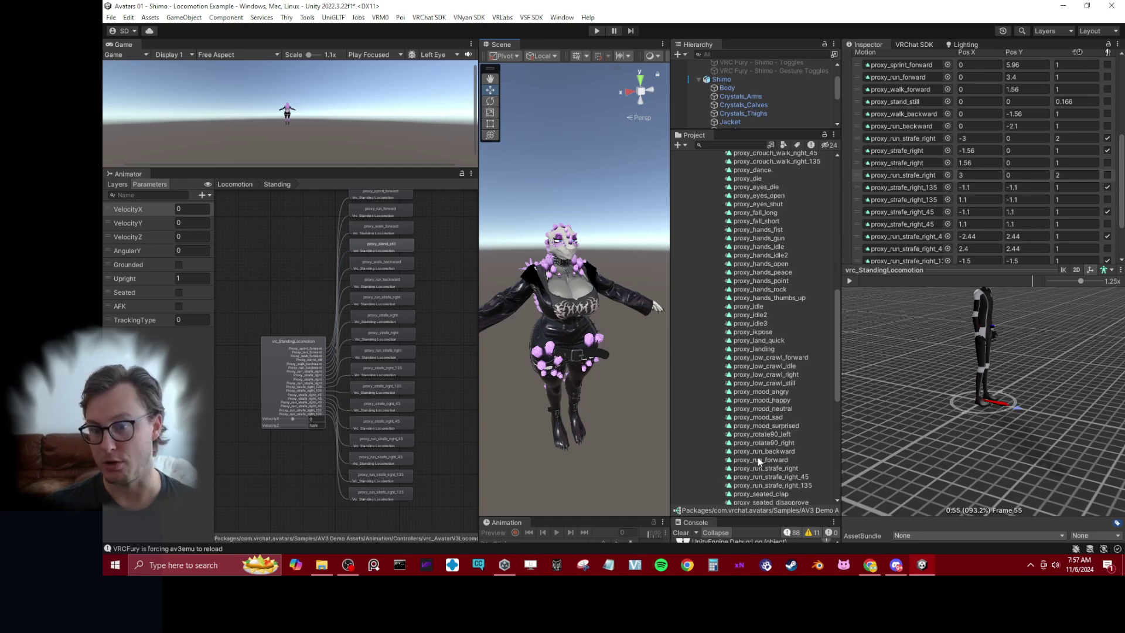
pyautogui.click(767, 384)
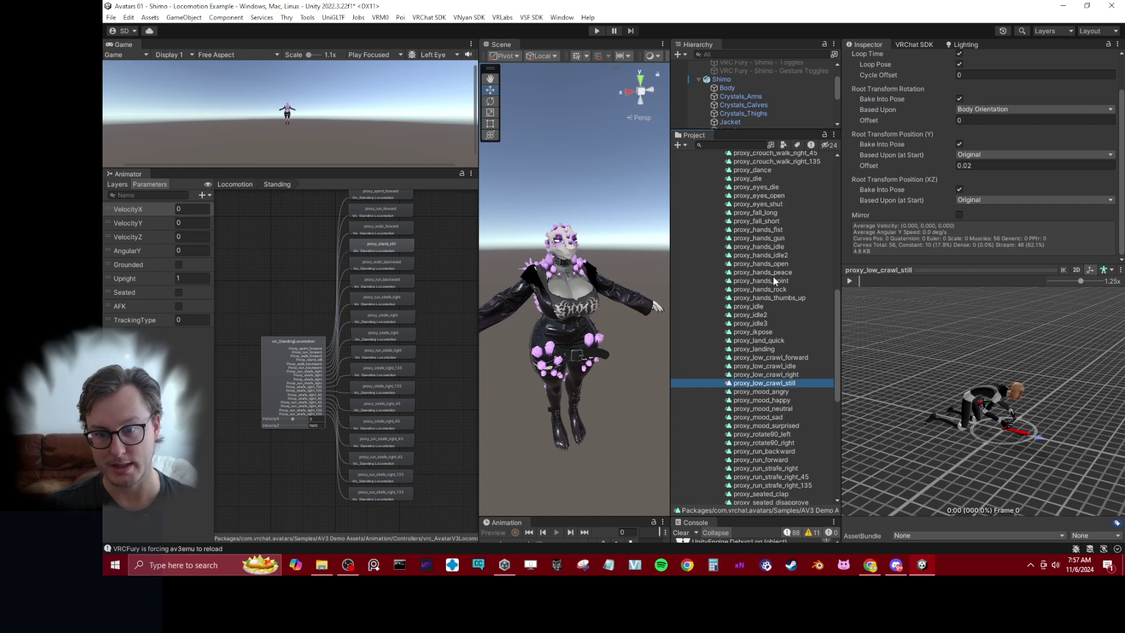
pyautogui.scroll(3, 772, 270)
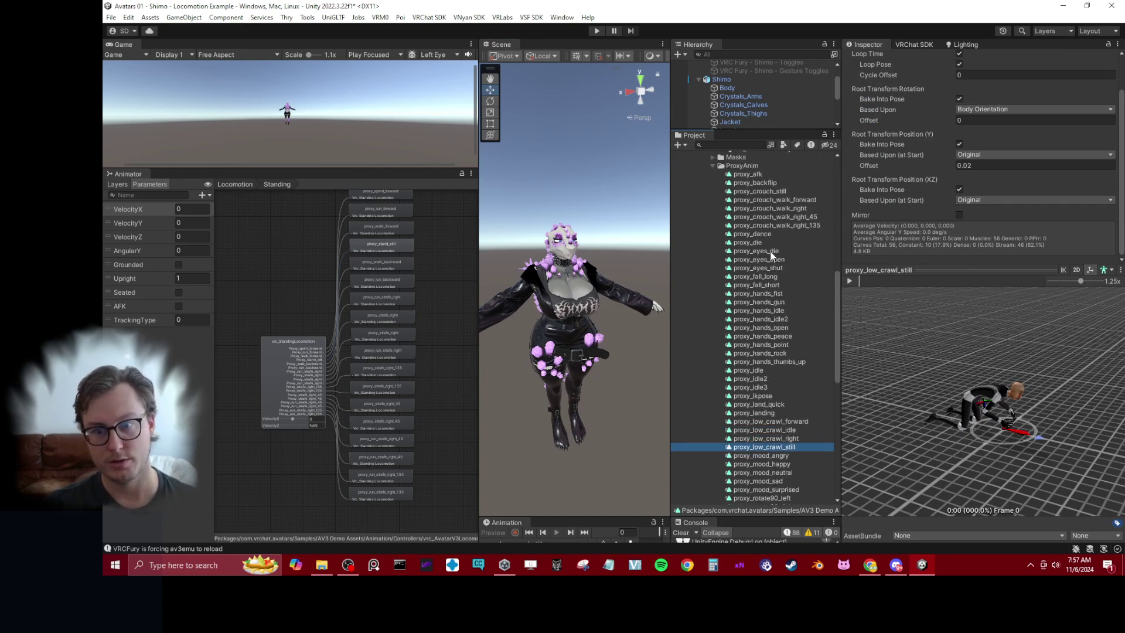
pyautogui.click(772, 191)
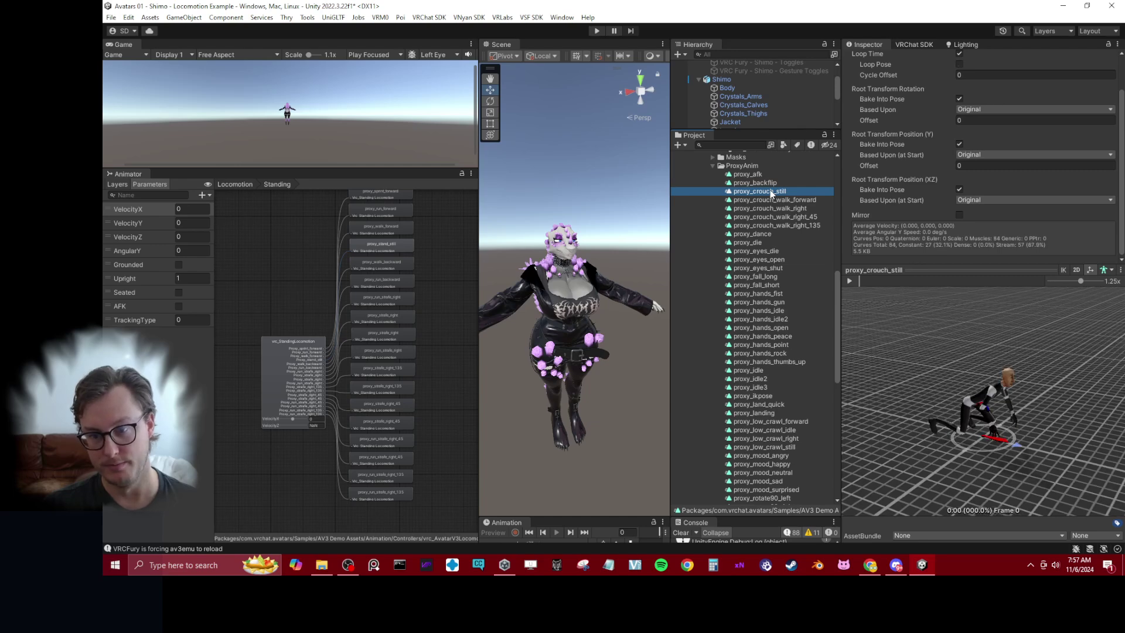
# - Compare proxy_low_crawl_still and proxy_stand_still, 2 and 3, ending on proxy_stand_still
pyautogui.click(780, 447)
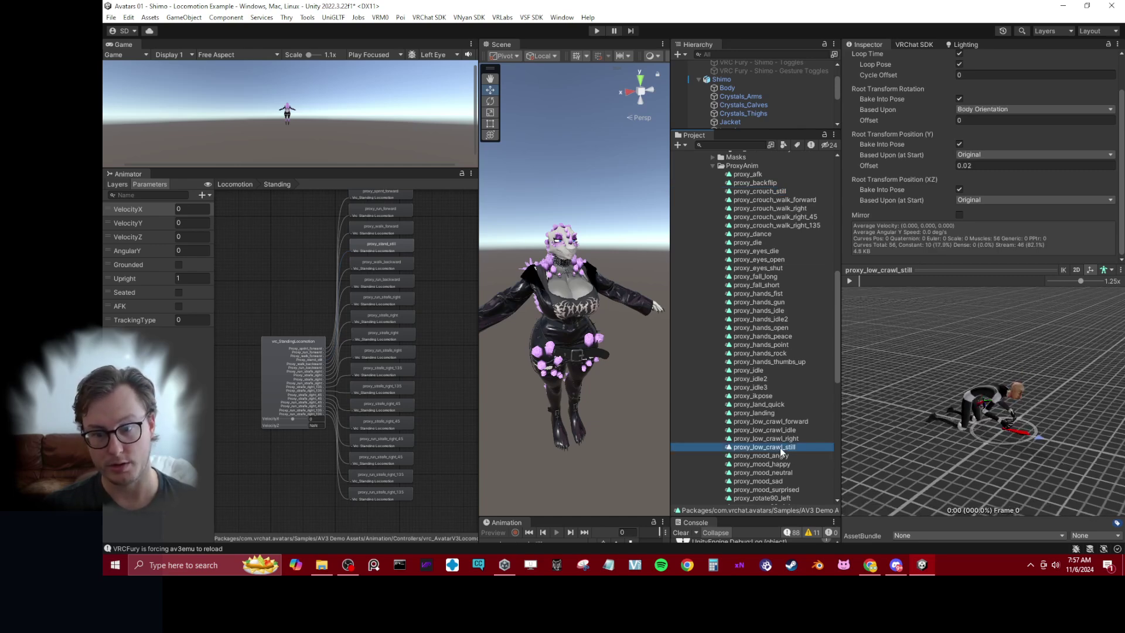
pyautogui.scroll(-3, 768, 328)
pyautogui.scroll(-3, 772, 329)
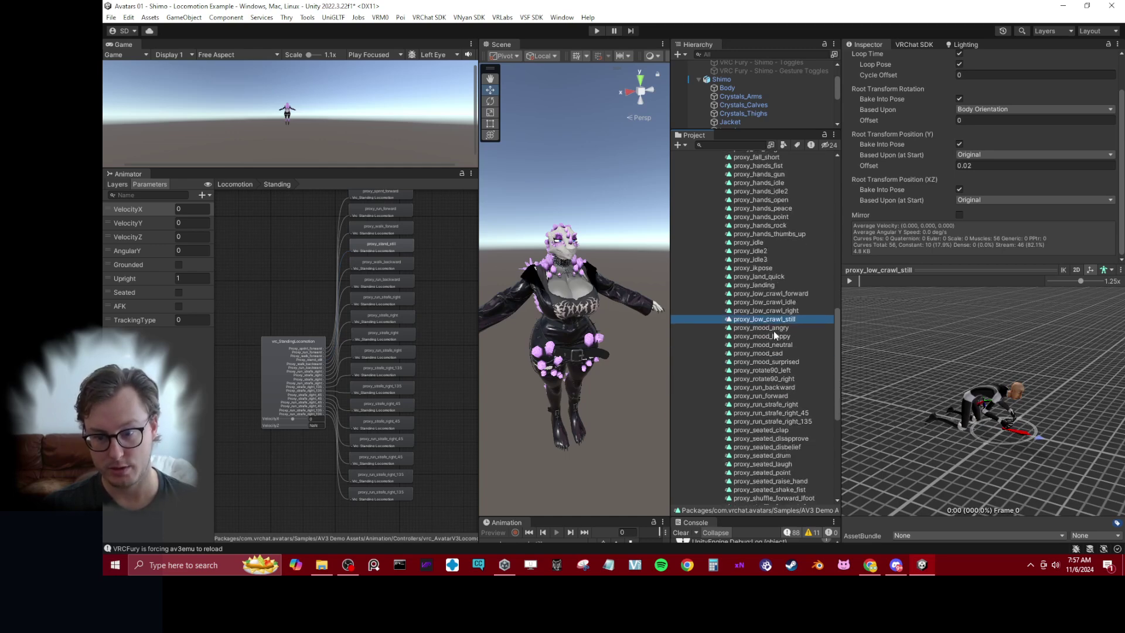
pyautogui.scroll(-3, 780, 380)
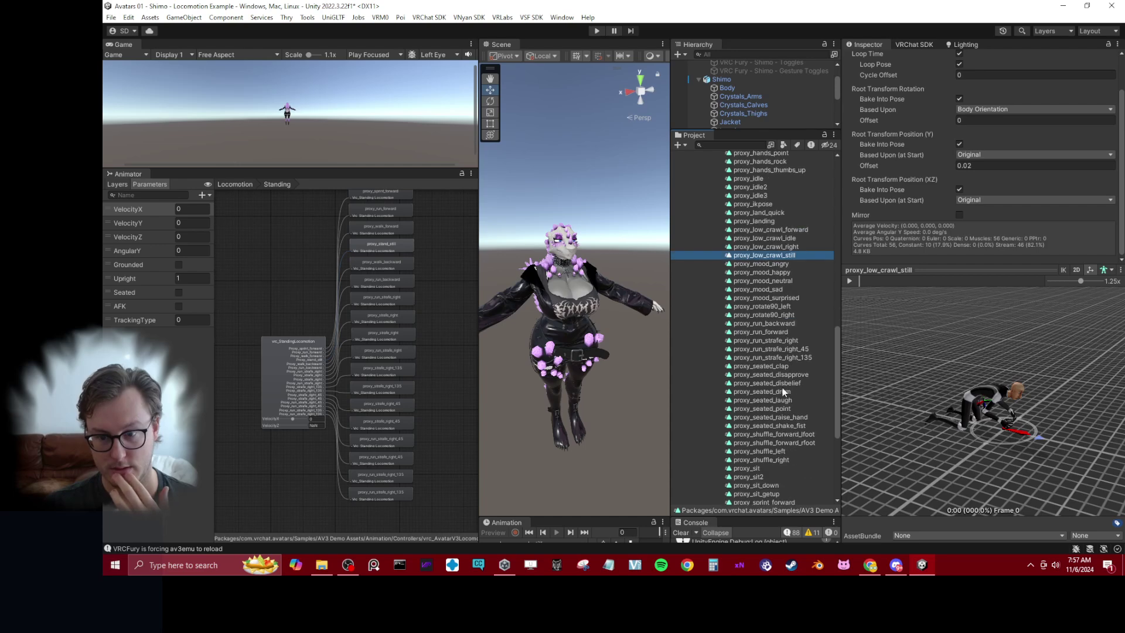
pyautogui.scroll(-3, 783, 391)
pyautogui.scroll(-3, 785, 392)
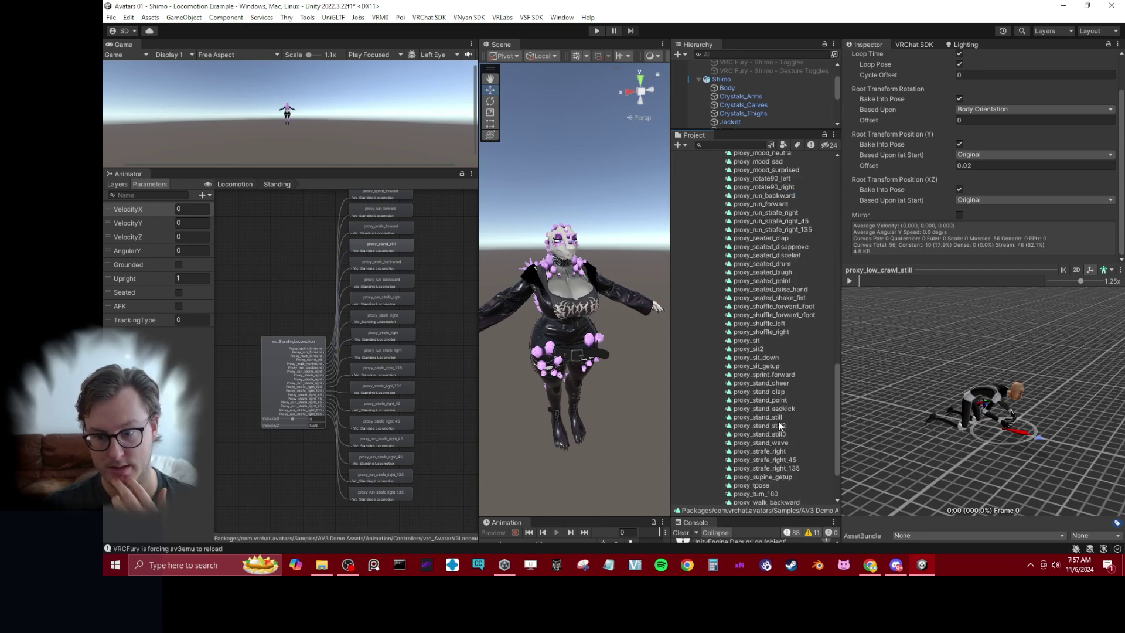
pyautogui.click(778, 418)
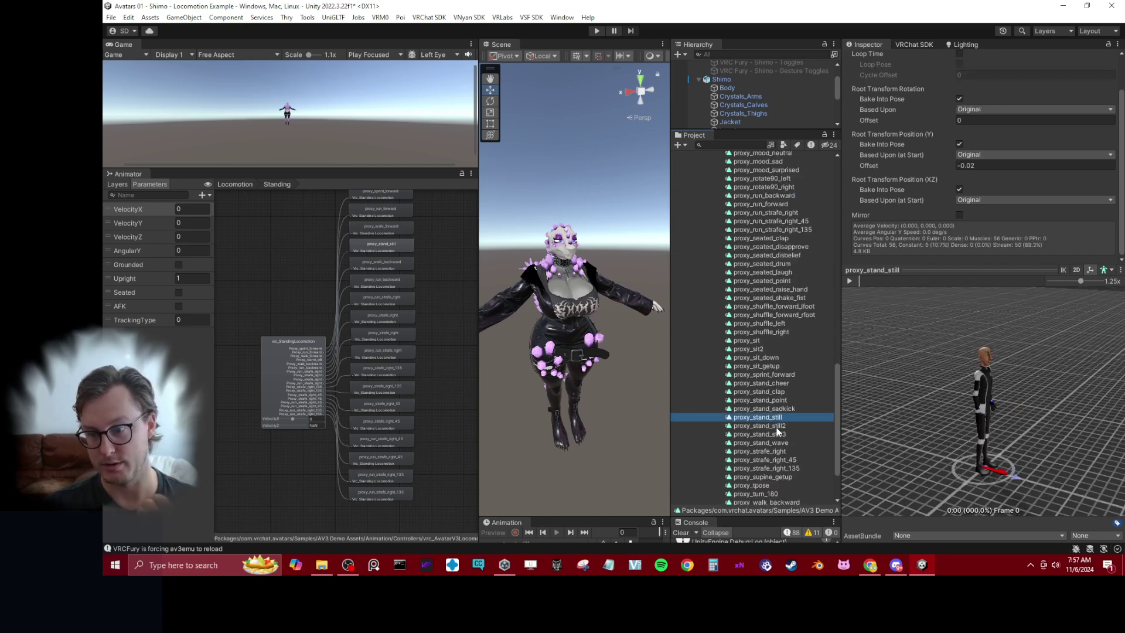
pyautogui.click(776, 426)
pyautogui.click(775, 434)
pyautogui.click(774, 418)
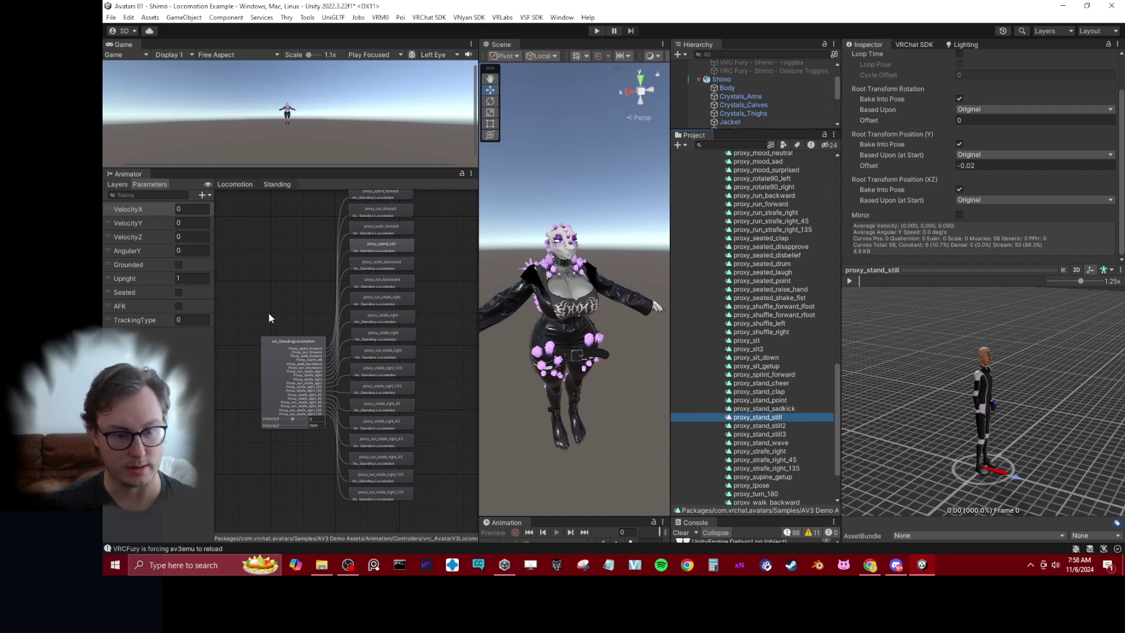
# - Reselect the vrc_StandingLocomotion node to list its motions, proxy_stand_still at 0, 0
pyautogui.scroll(2, 297, 255)
pyautogui.click(298, 346)
pyautogui.scroll(3, 287, 274)
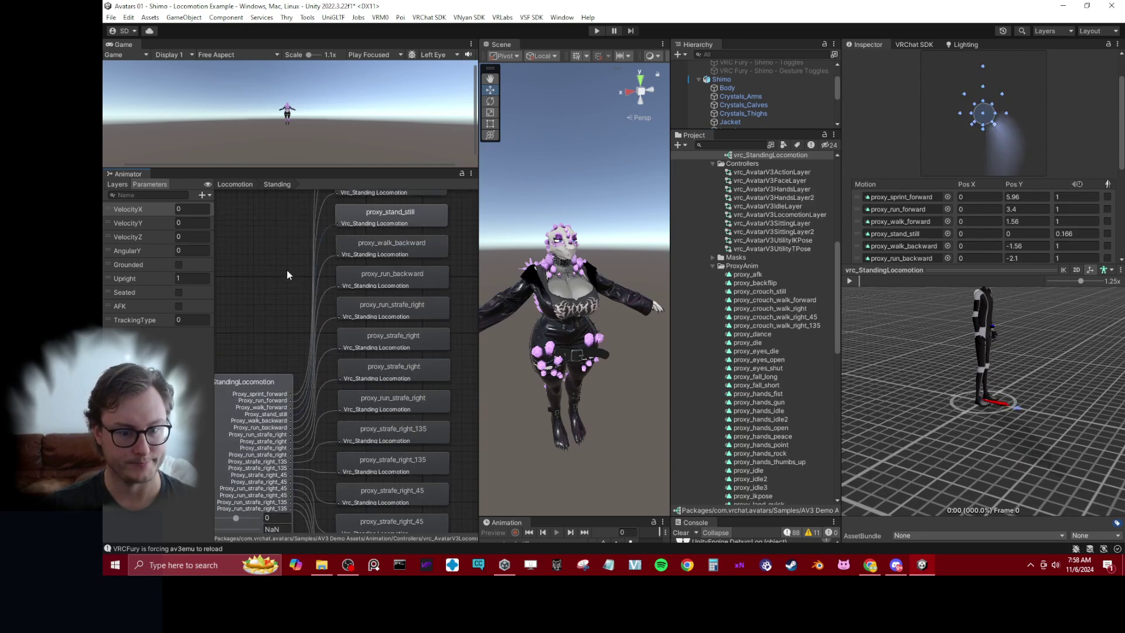
pyautogui.scroll(3, 287, 274)
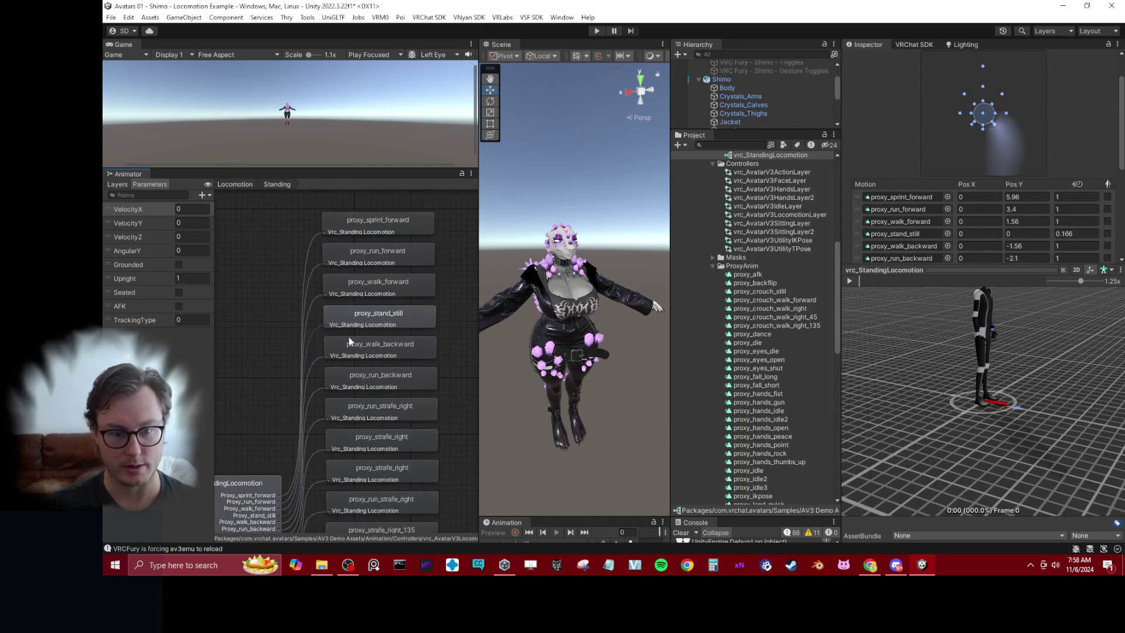
pyautogui.scroll(-5, 352, 319)
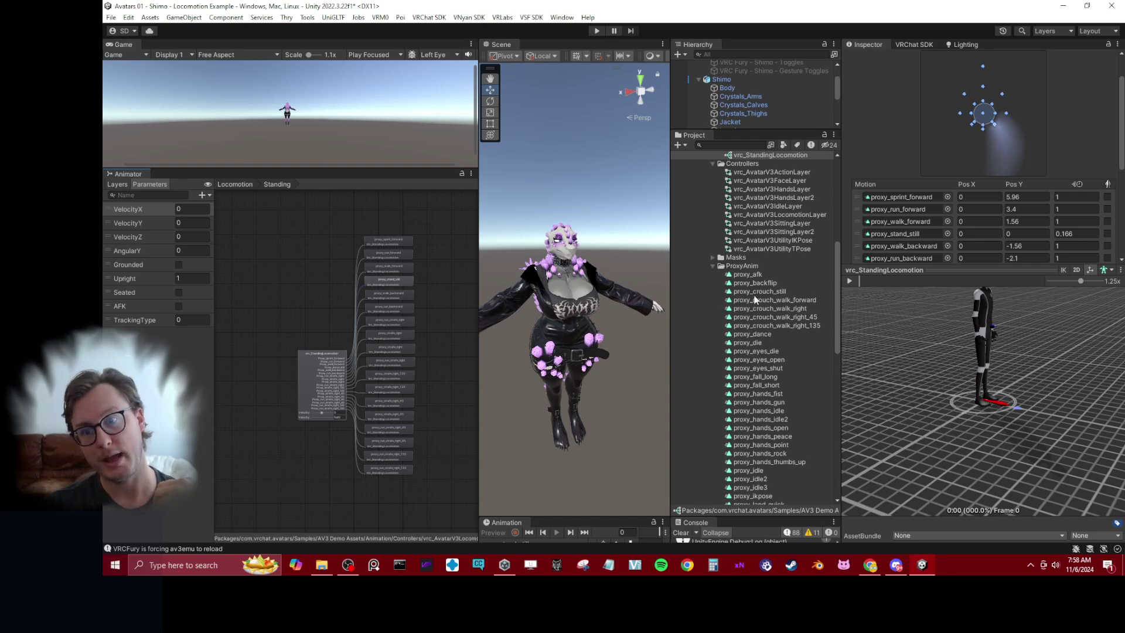
pyautogui.scroll(5, 767, 267)
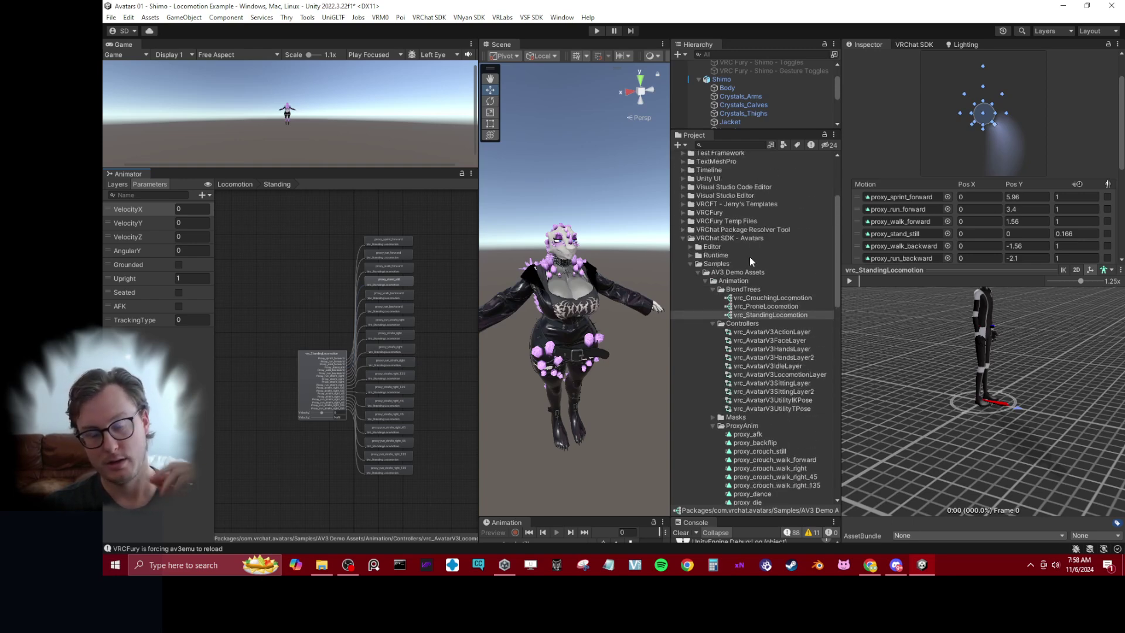
# - Compare the vrc_CrouchingLocomotion and vrc_StandingLocomotion blend trees and their poses
pyautogui.click(761, 299)
pyautogui.click(761, 315)
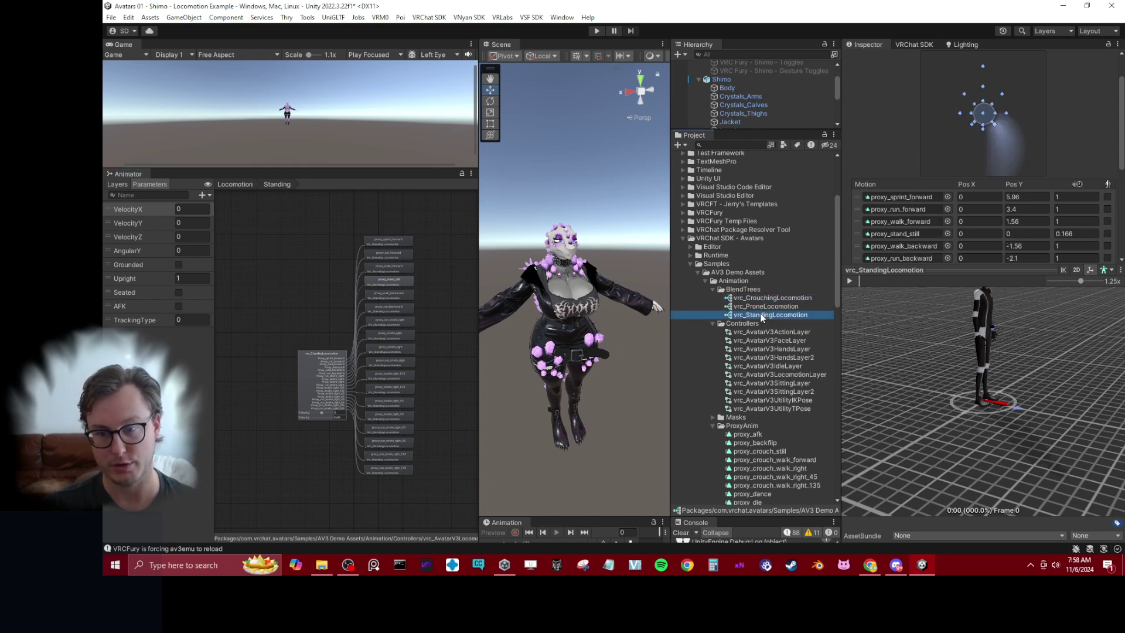
pyautogui.scroll(2, 932, 176)
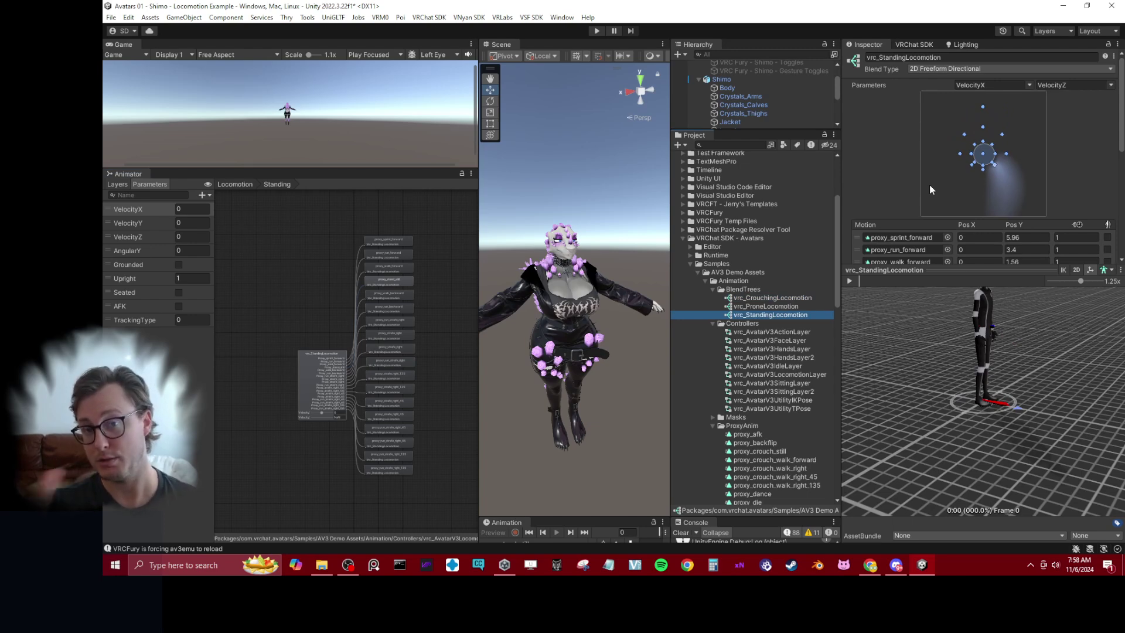
pyautogui.click(771, 298)
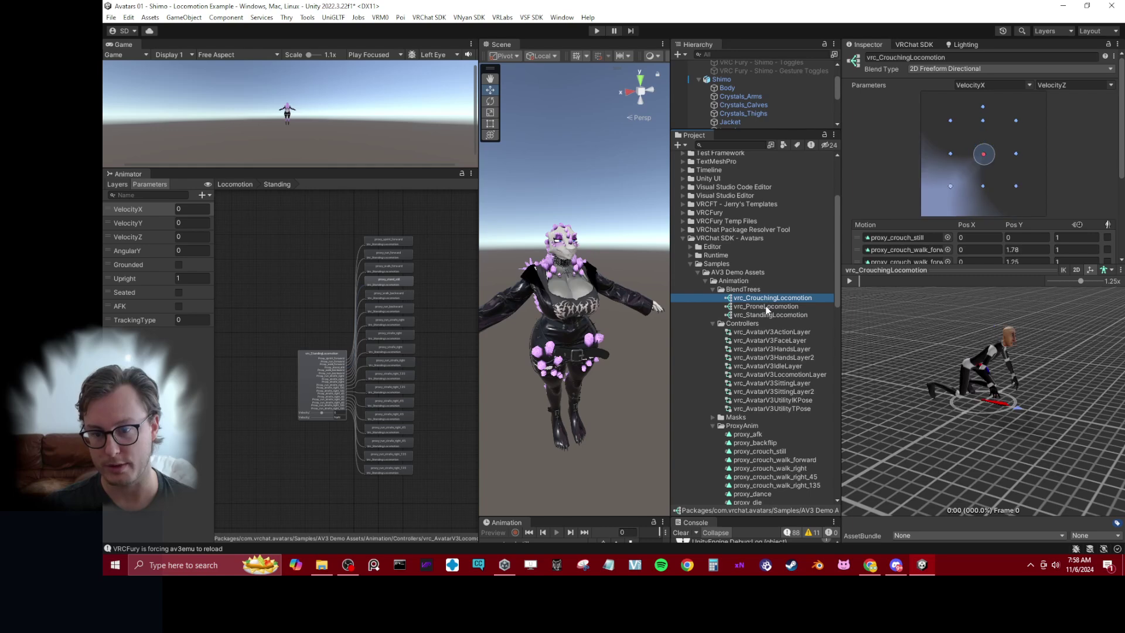
pyautogui.click(767, 314)
pyautogui.keyDown('alt'); pyautogui.moveTo(551, 404); pyautogui.dragTo(578, 308); pyautogui.keyUp('alt')
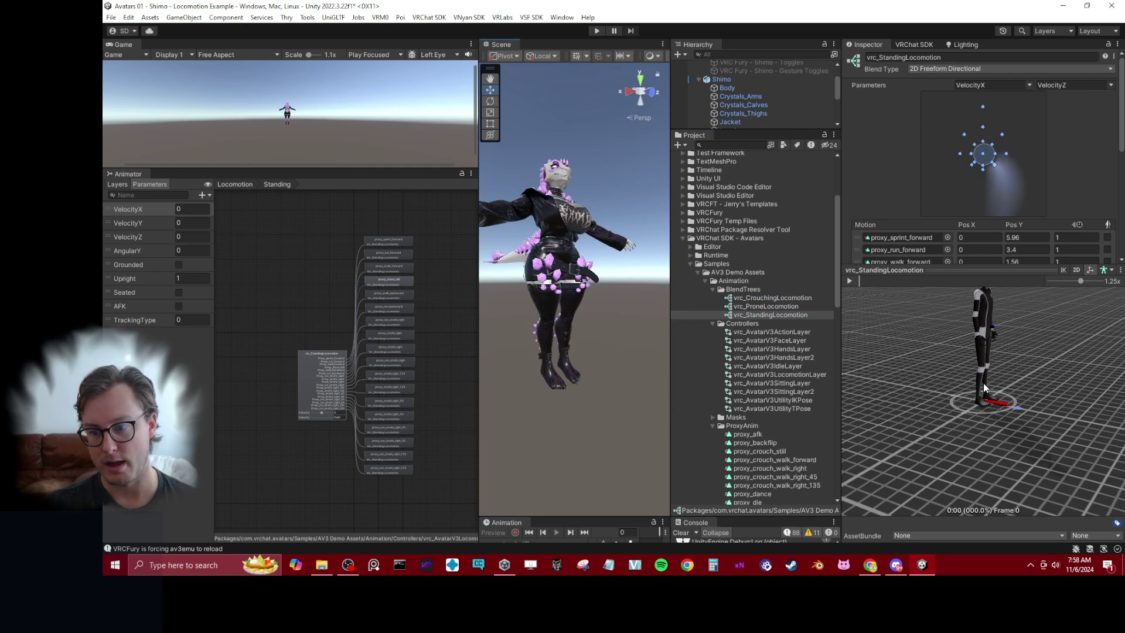
pyautogui.scroll(5, 986, 389)
pyautogui.scroll(-5, 987, 354)
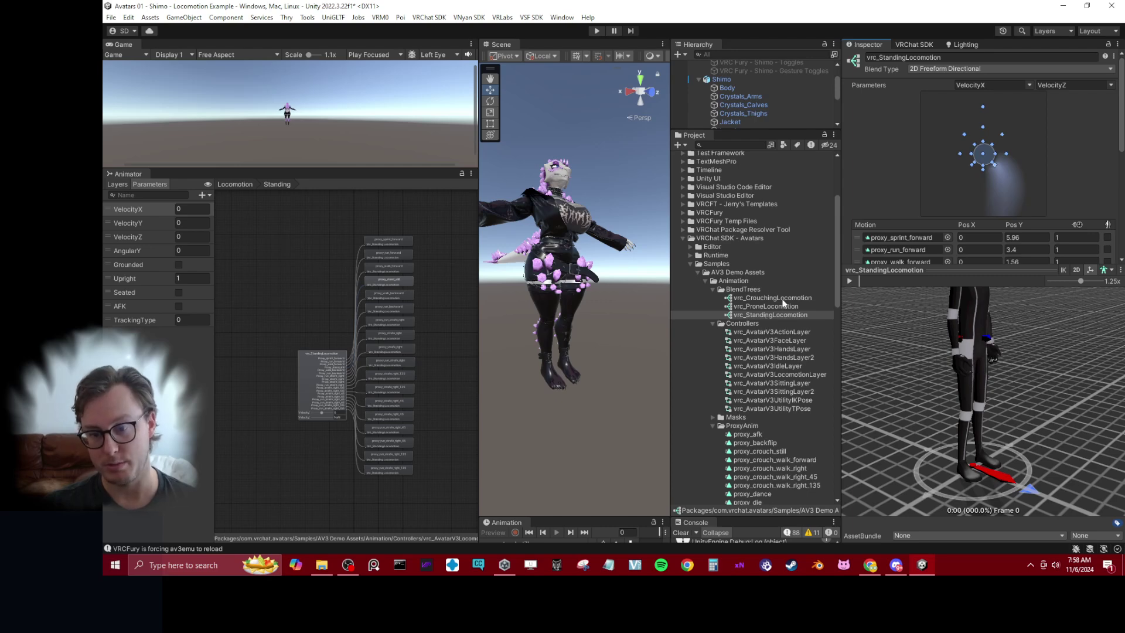
pyautogui.click(777, 315)
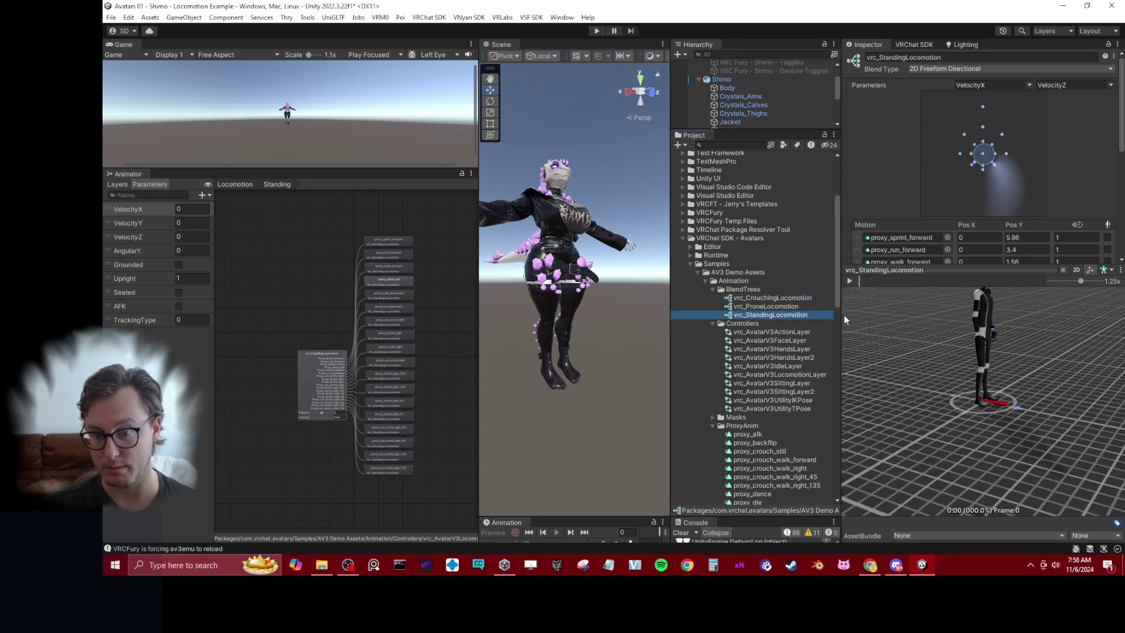
# - Switch between the standing blend tree and vrc_AvatarV3LocomotionLayer, ending on the controller
pyautogui.click(786, 375)
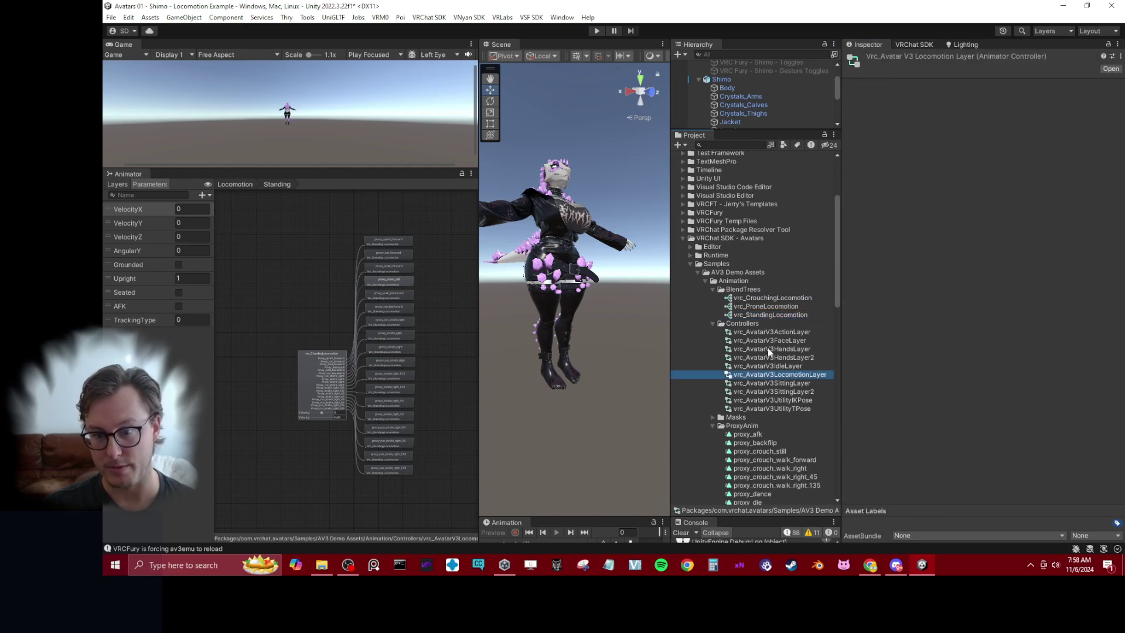
pyautogui.click(762, 316)
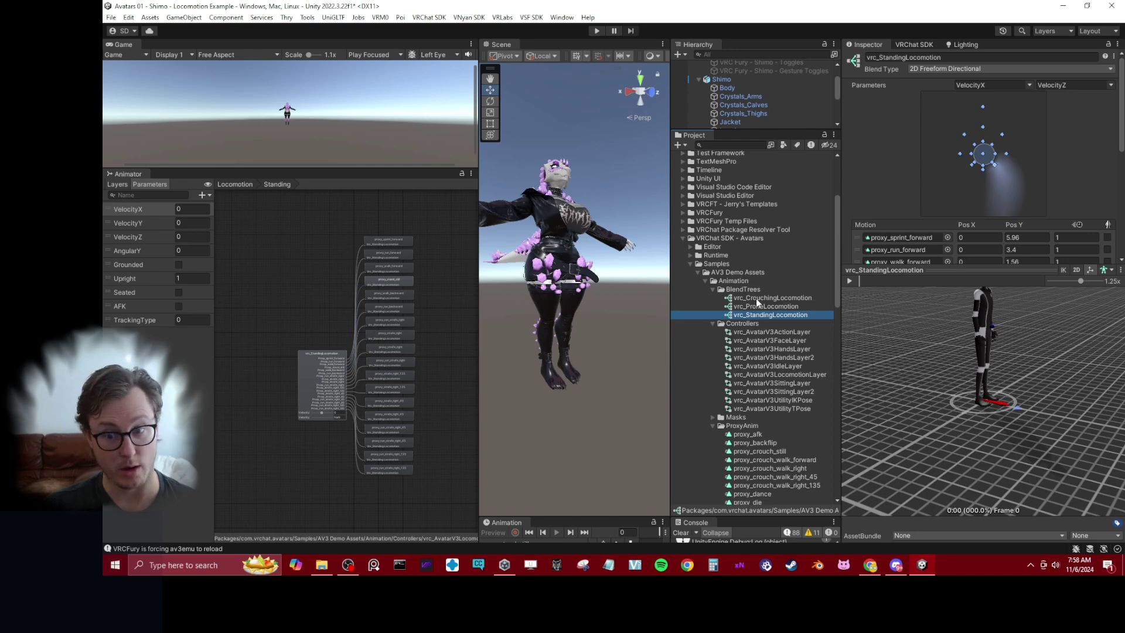
pyautogui.click(784, 376)
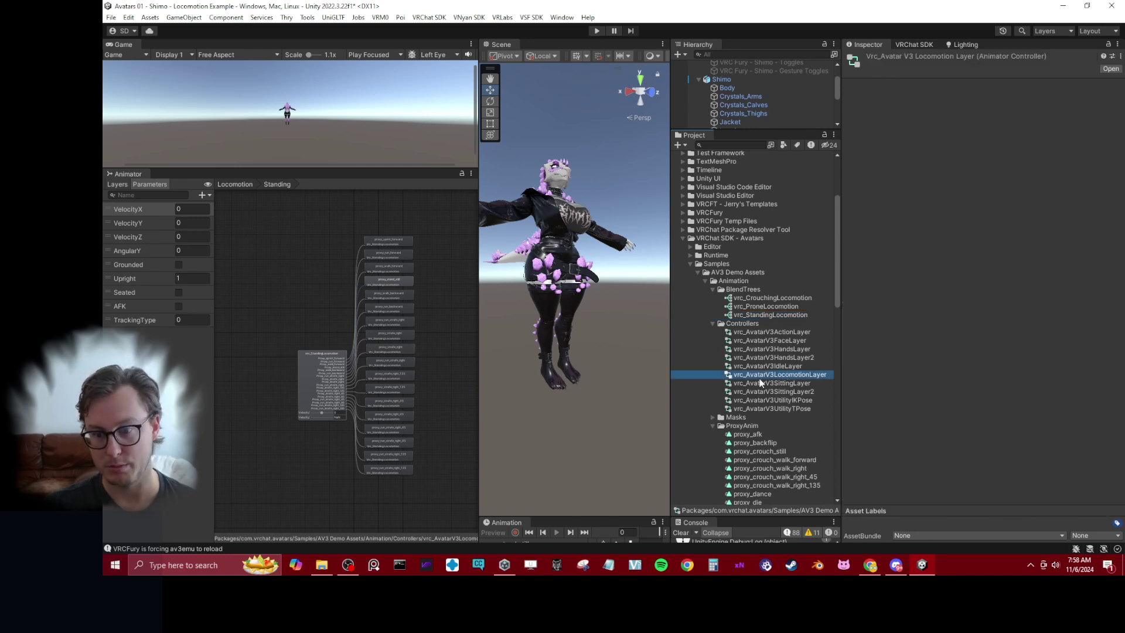
pyautogui.scroll(-6, 761, 384)
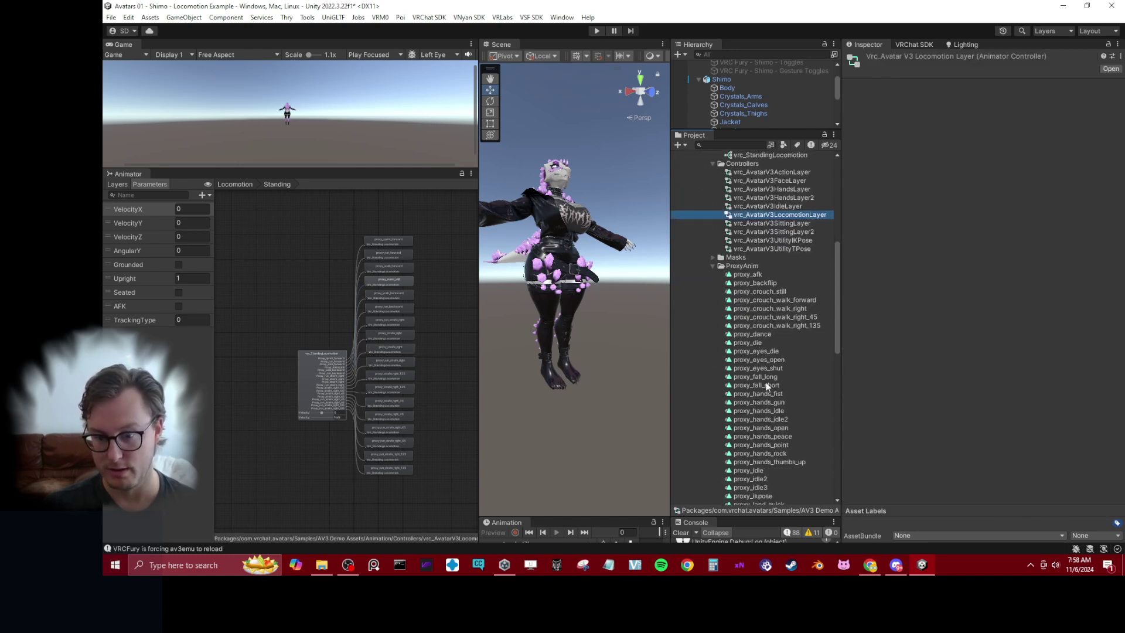
pyautogui.scroll(-4, 771, 388)
pyautogui.scroll(-4, 780, 433)
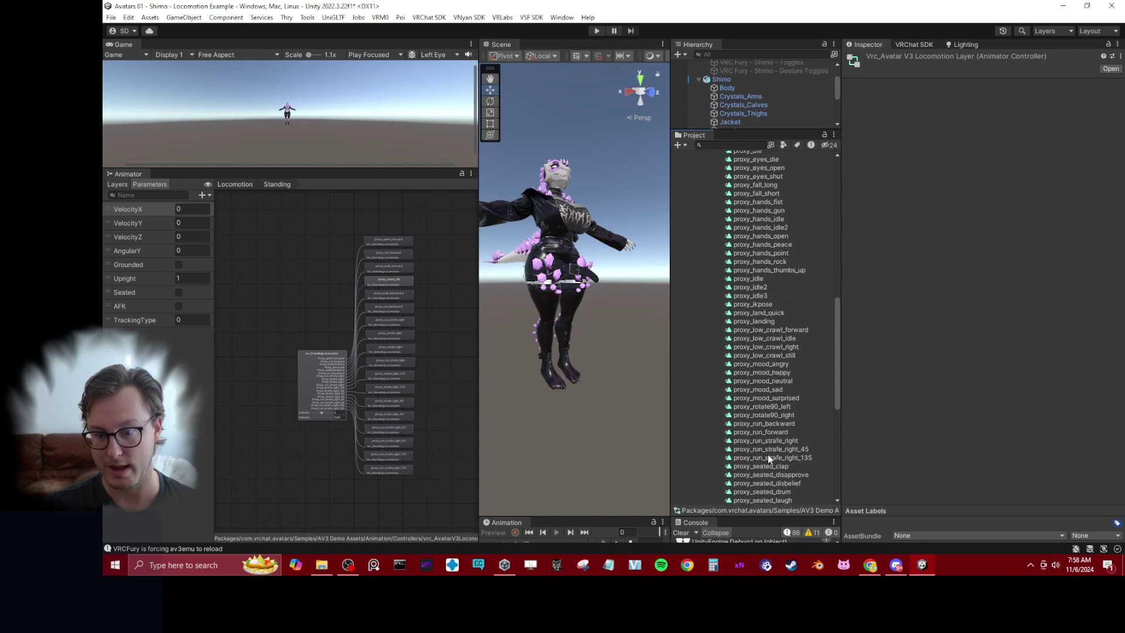
pyautogui.scroll(12, 767, 298)
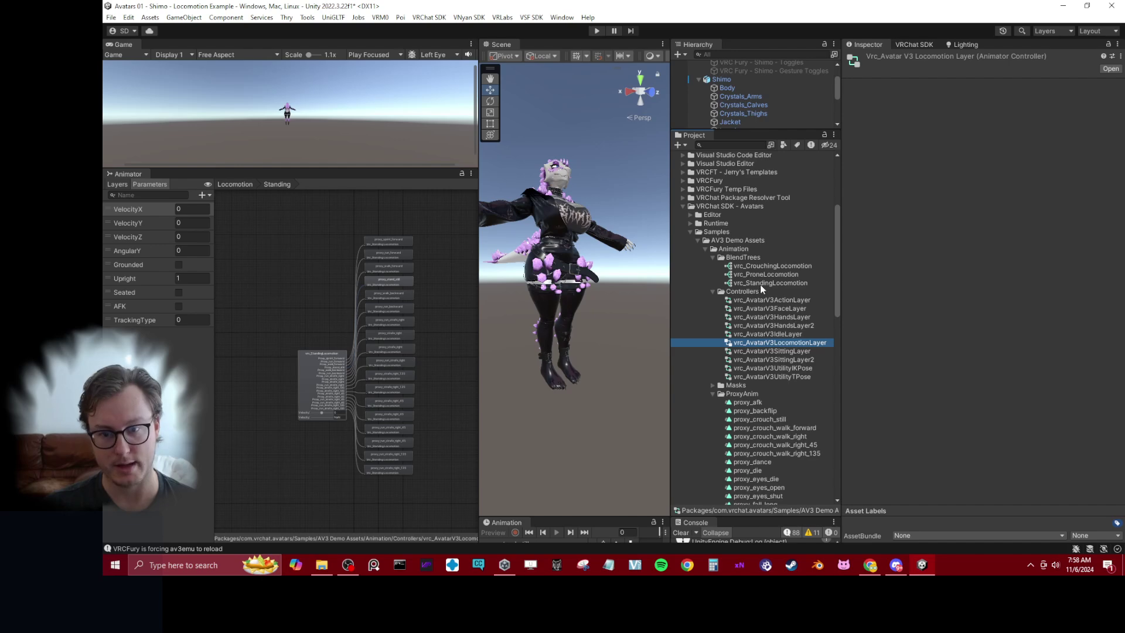
# - Duplicate vrc_StandingLocomotion and move the copy into Assets/Tutorials
pyautogui.click(760, 283)
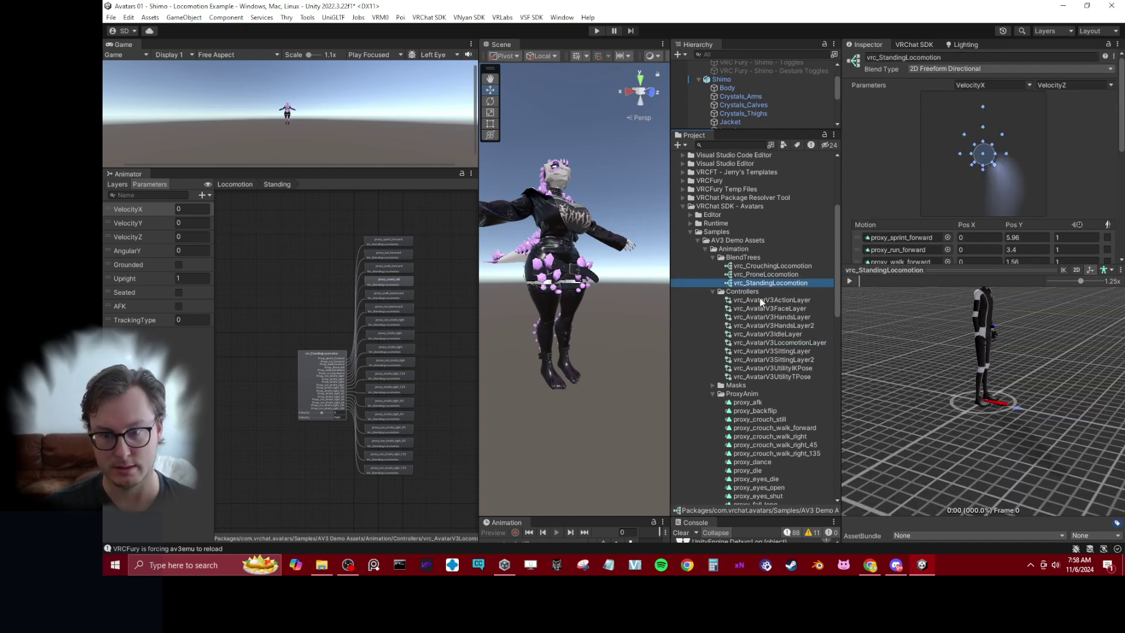
pyautogui.hotkey('ctrl', 'd')
pyautogui.moveTo(764, 284); pyautogui.dragTo(694, 221)
pyautogui.scroll(-2, 737, 215)
pyautogui.moveTo(684, 181); pyautogui.dragTo(751, 226)
pyautogui.scroll(-10, 684, 254)
pyautogui.scroll(-3, 768, 310)
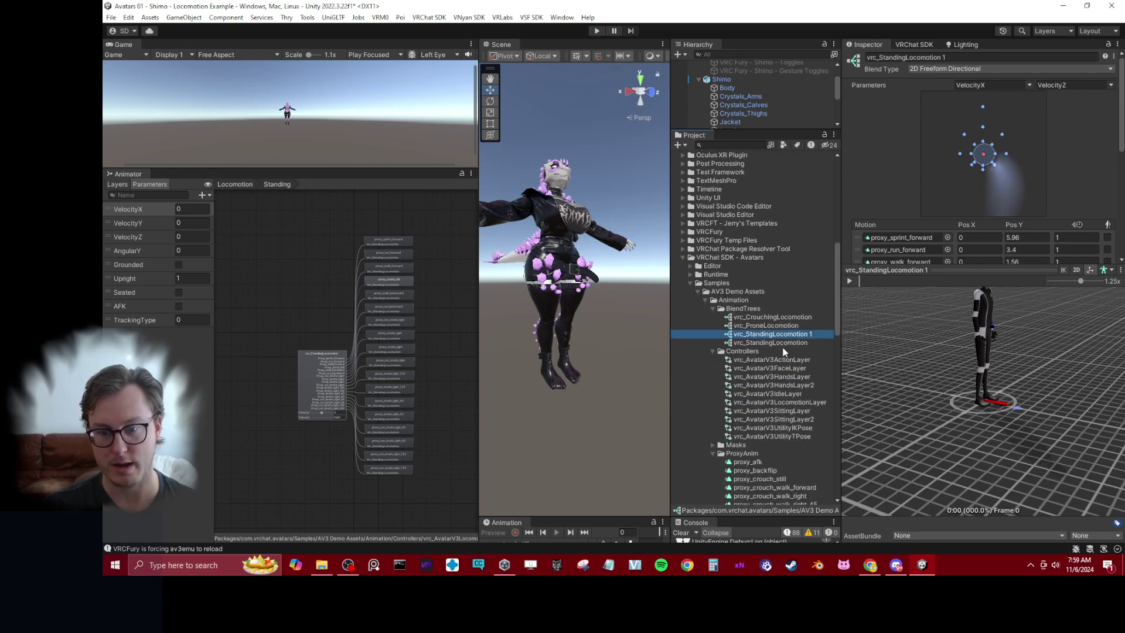
pyautogui.moveTo(802, 332); pyautogui.dragTo(712, 200)
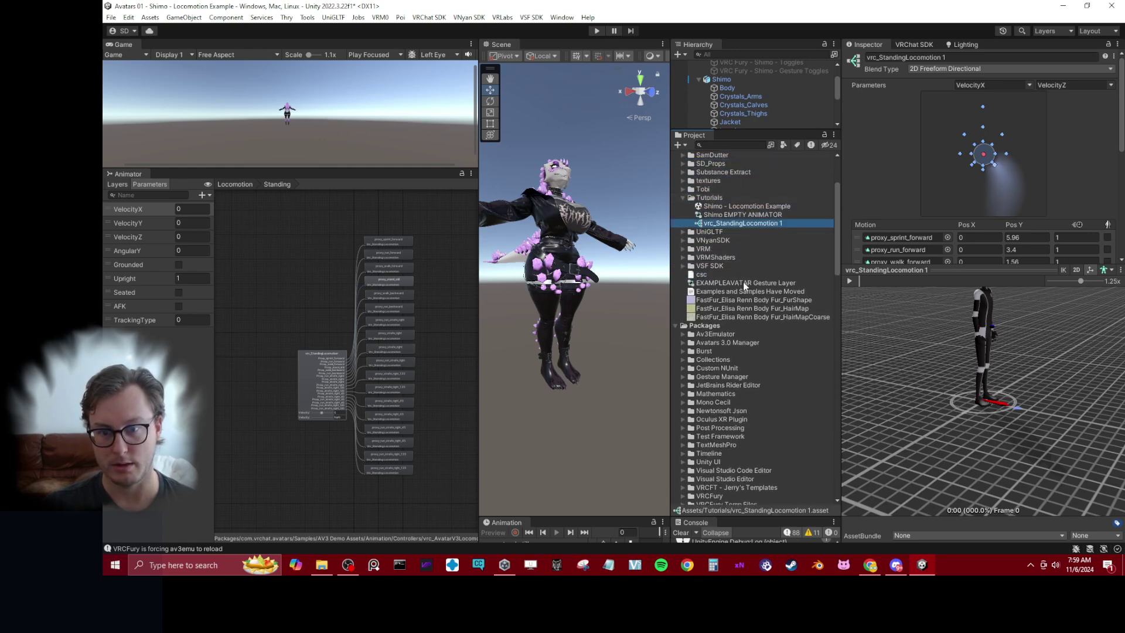
pyautogui.scroll(-12, 743, 282)
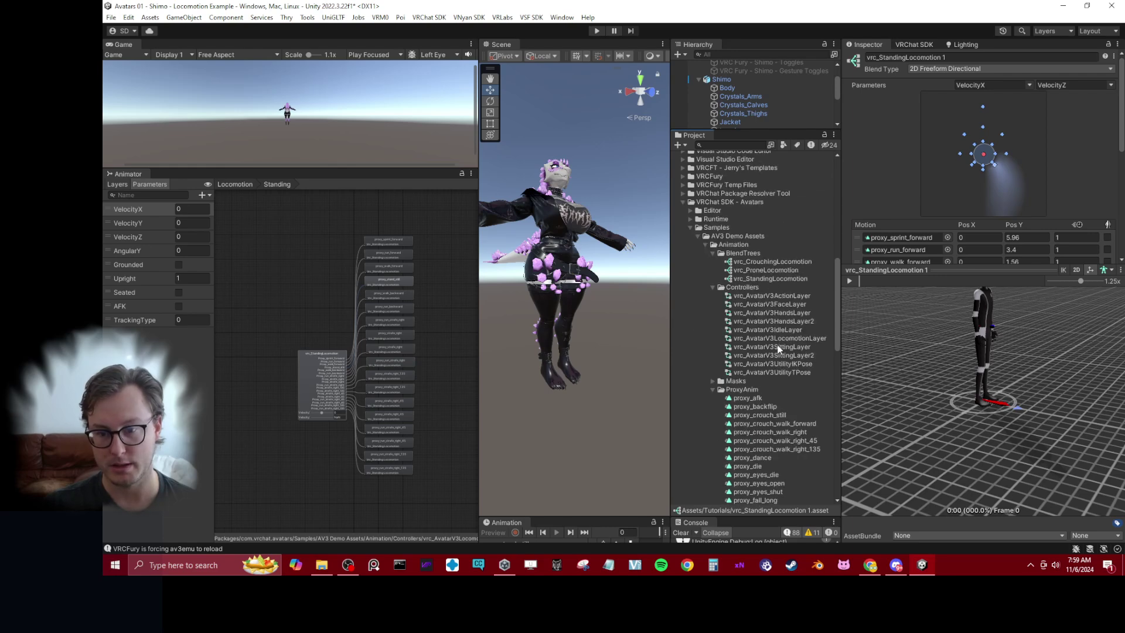
# - Duplicate vrc_AvatarV3LocomotionLayer and move the copy into the Tutorials folder
pyautogui.click(797, 340)
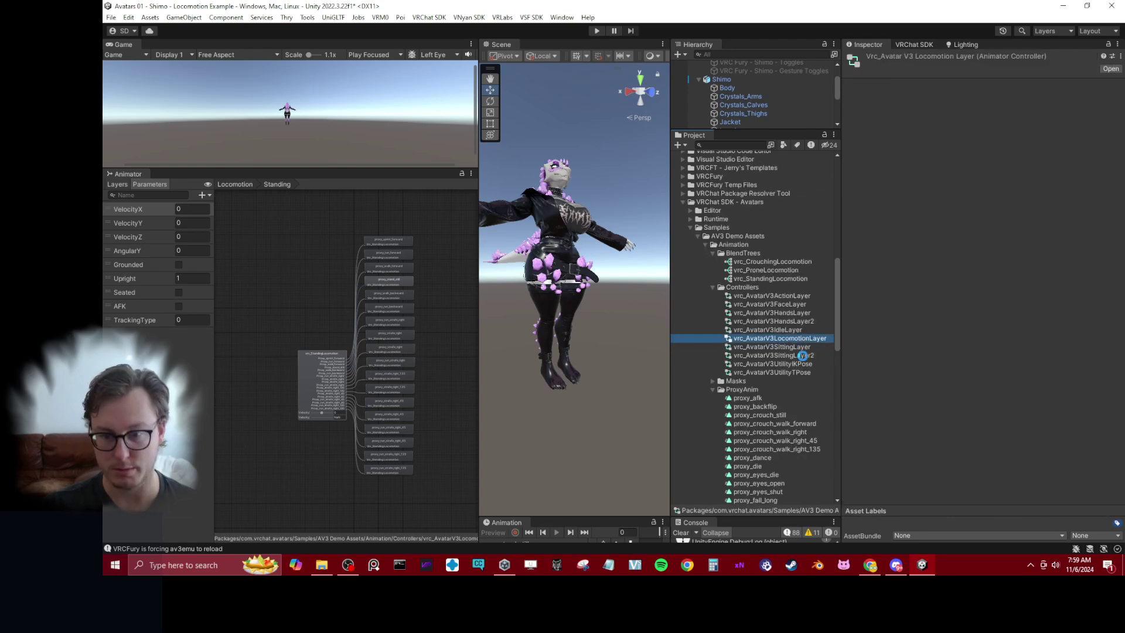
pyautogui.hotkey('ctrl', 'd')
pyautogui.moveTo(784, 340); pyautogui.dragTo(753, 203)
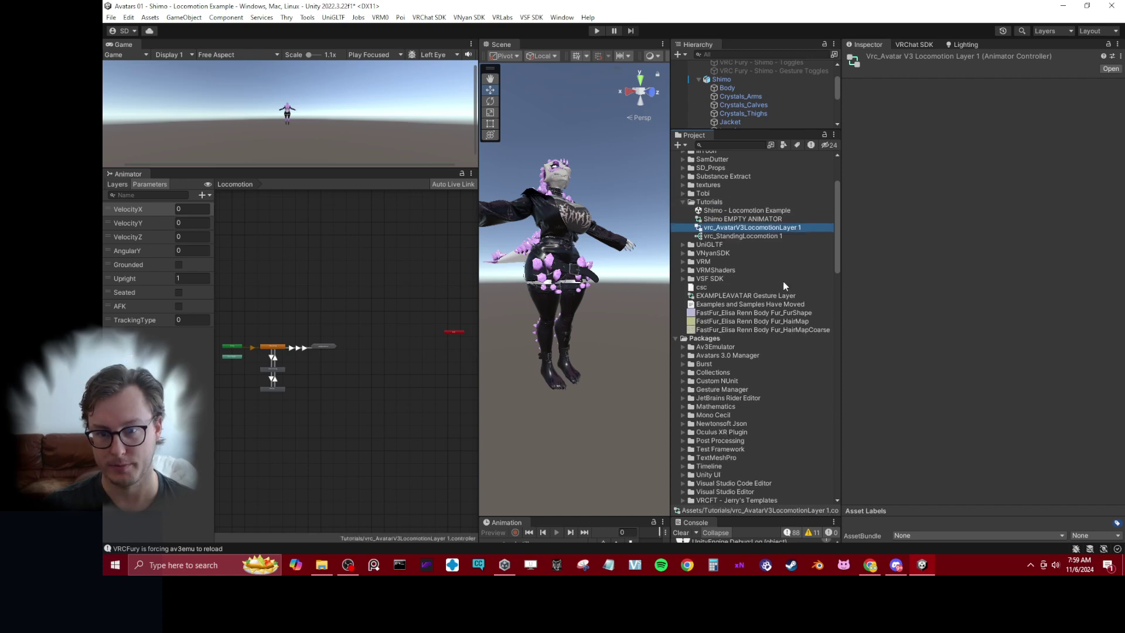
# - Duplicate the proxy_stand_still clip and move proxy_stand_still 1 into Assets/Tutorials
pyautogui.scroll(-20, 784, 285)
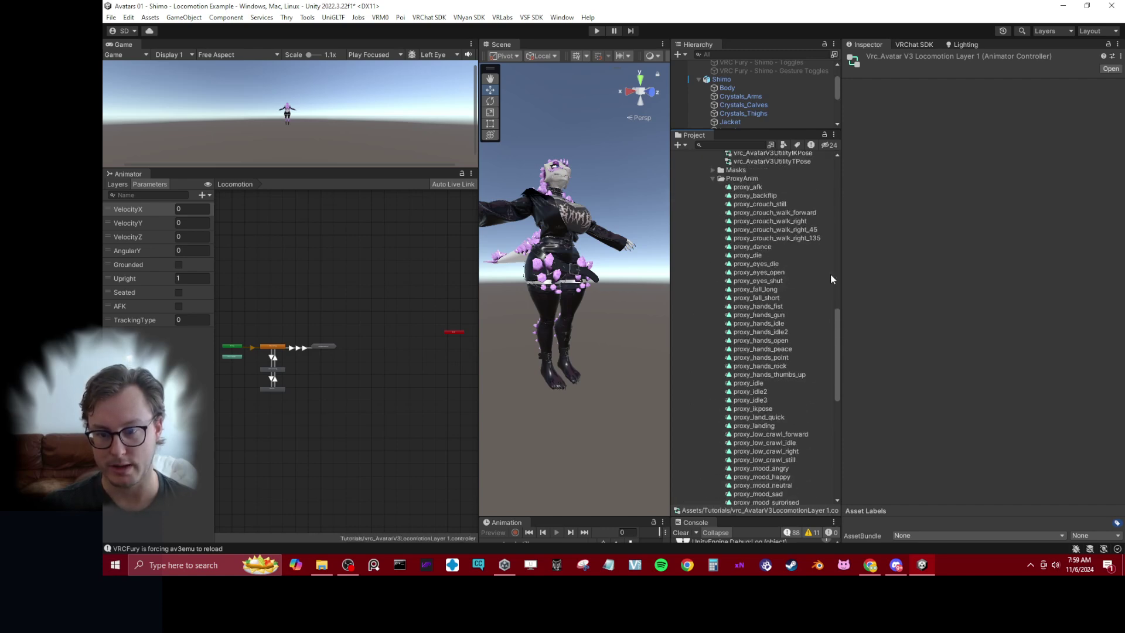
pyautogui.scroll(-3, 770, 292)
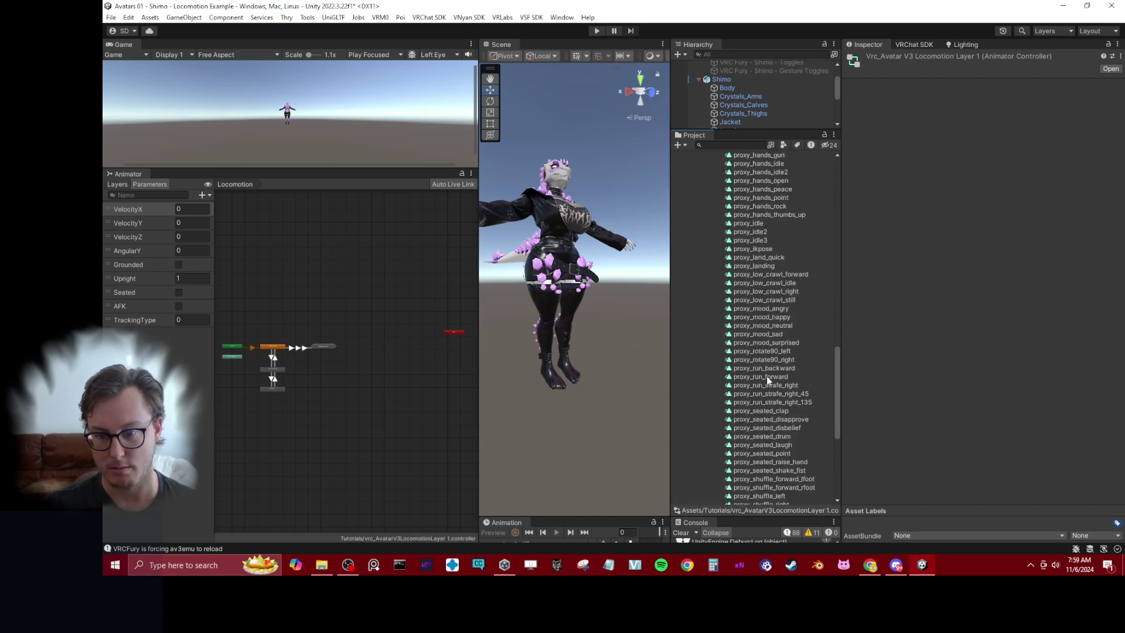
pyautogui.scroll(-12, 773, 422)
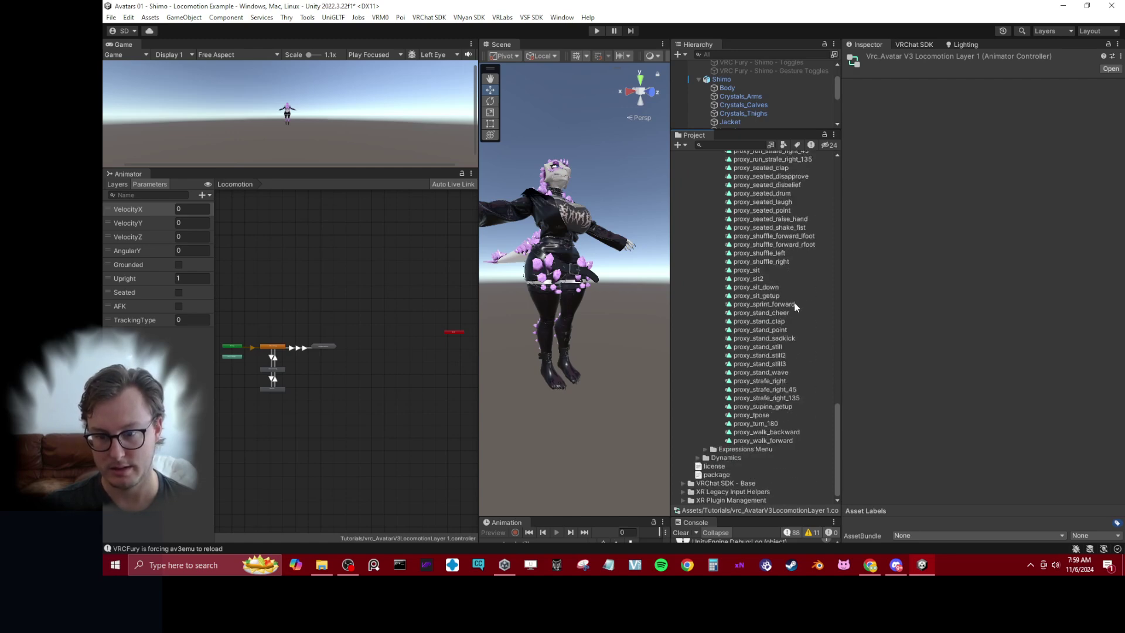
pyautogui.click(778, 347)
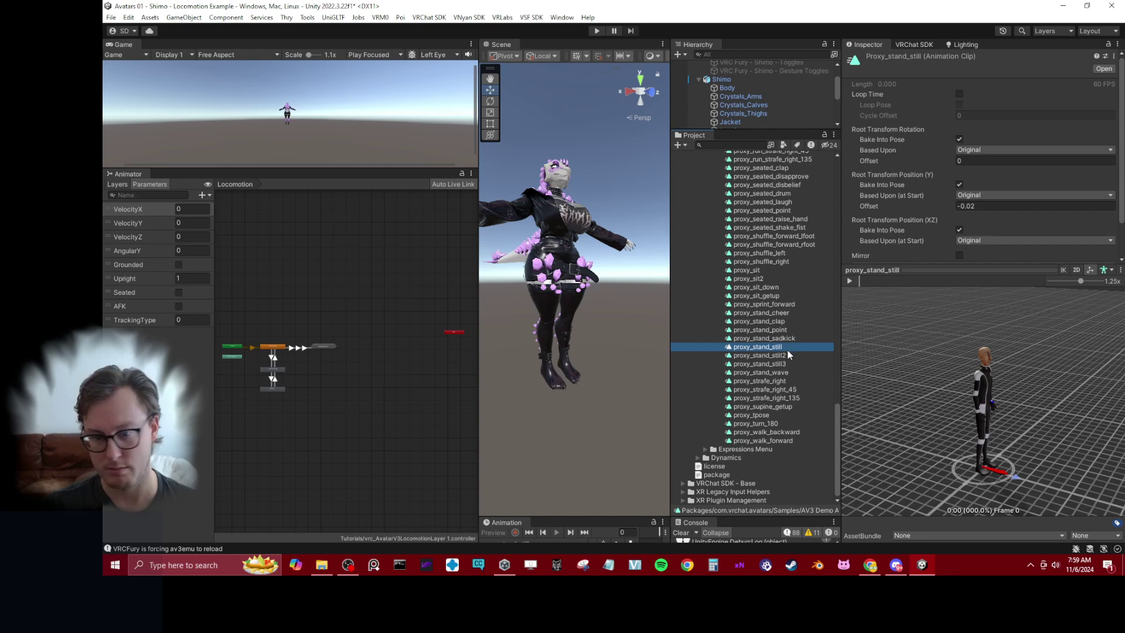
pyautogui.hotkey('ctrl', 'd')
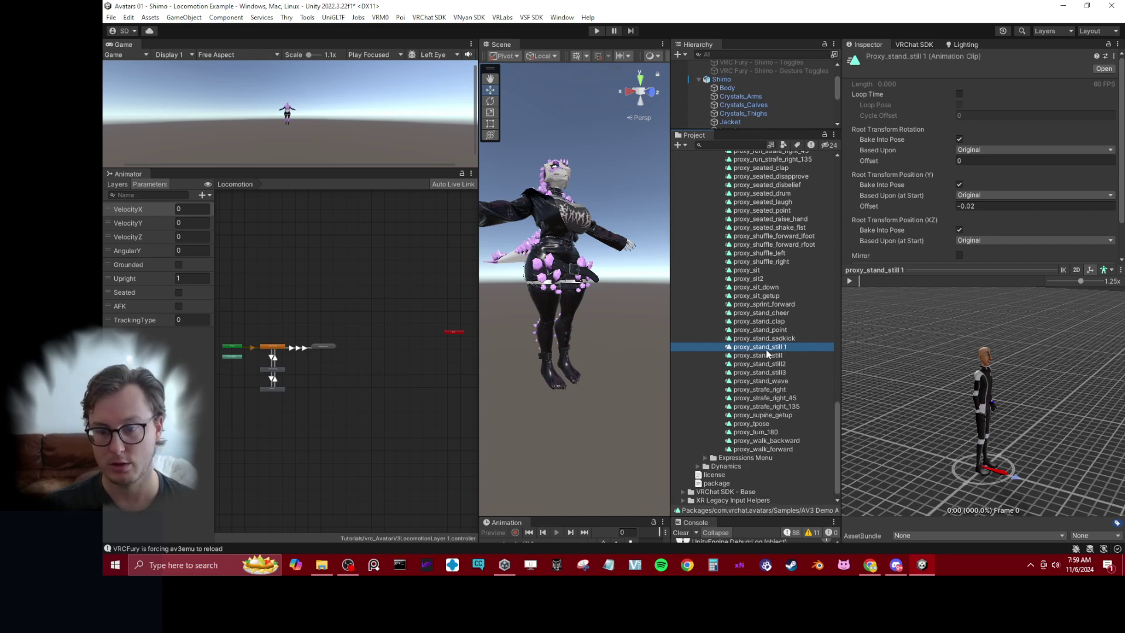
pyautogui.moveTo(765, 352); pyautogui.dragTo(708, 232)
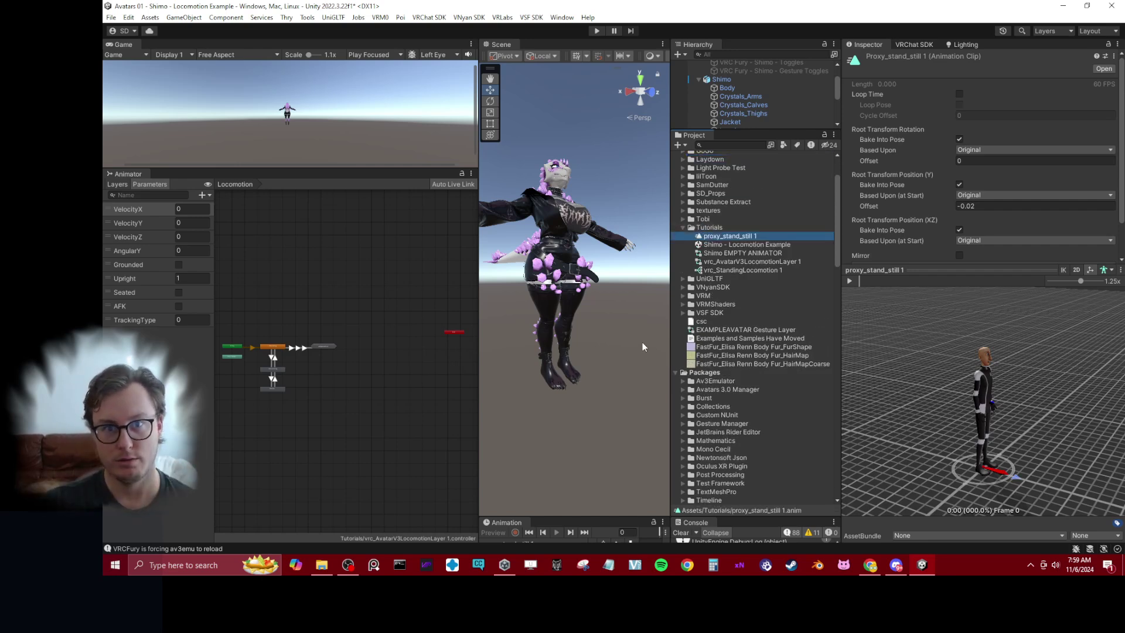
# - Collapse the Packages folder and widen the Scene view
pyautogui.click(676, 373)
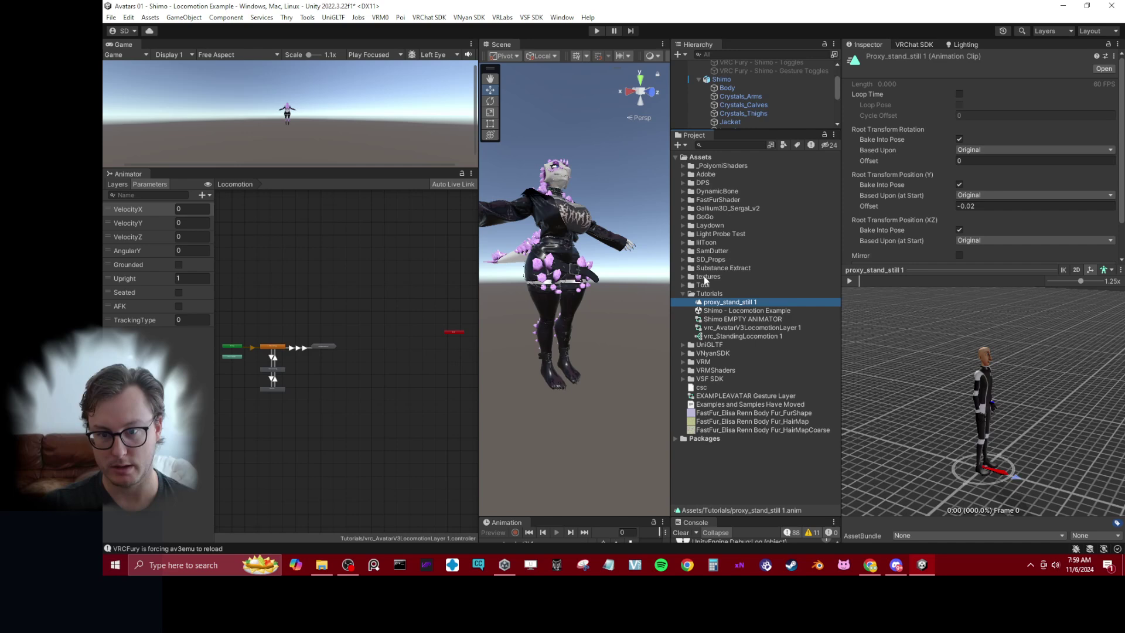
pyautogui.click(727, 312)
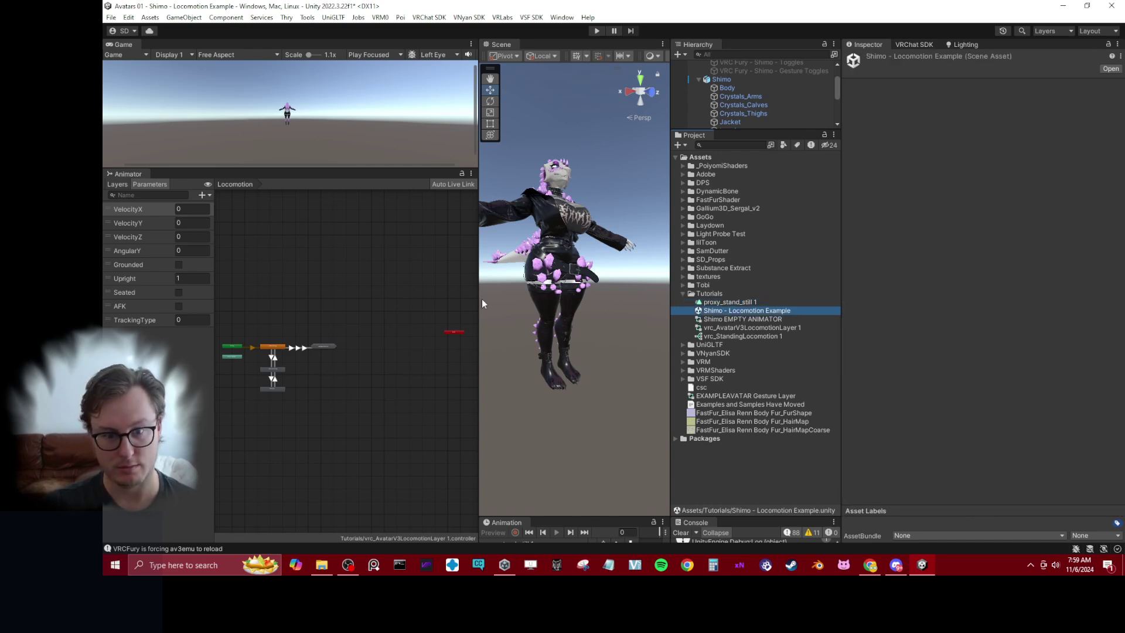
pyautogui.moveTo(476, 311); pyautogui.dragTo(327, 310)
pyautogui.scroll(3, 474, 248)
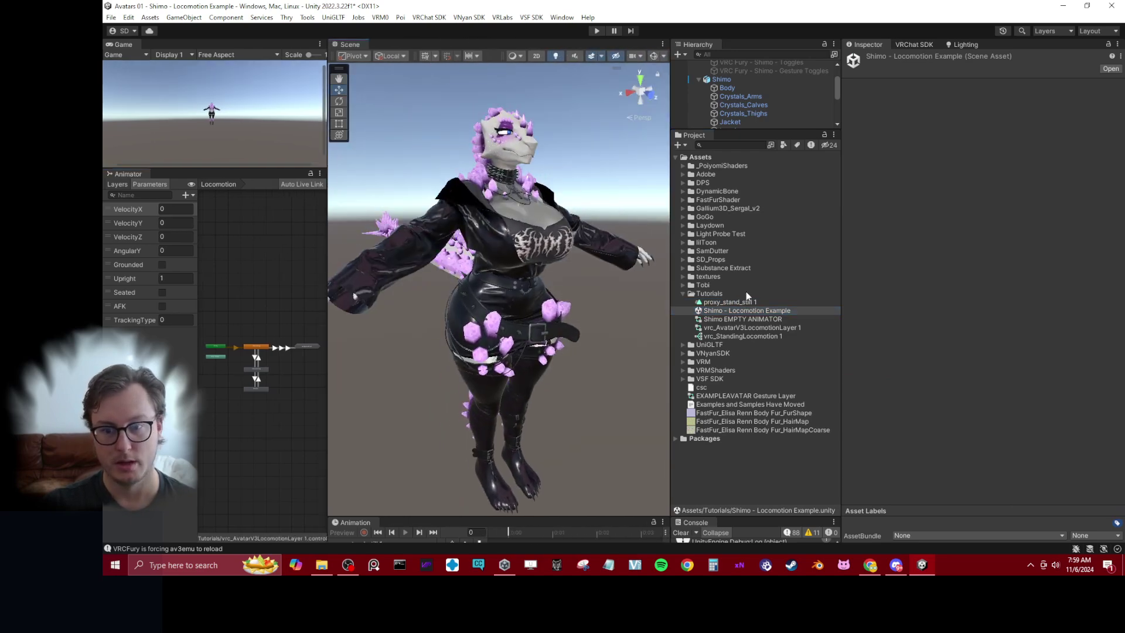
# - Check Shimo EMPTY ANIMATOR's layers, then show vrc_AvatarV3LocomotionLayer 1's Locomotion and SHIP Animation layers
pyautogui.click(767, 320)
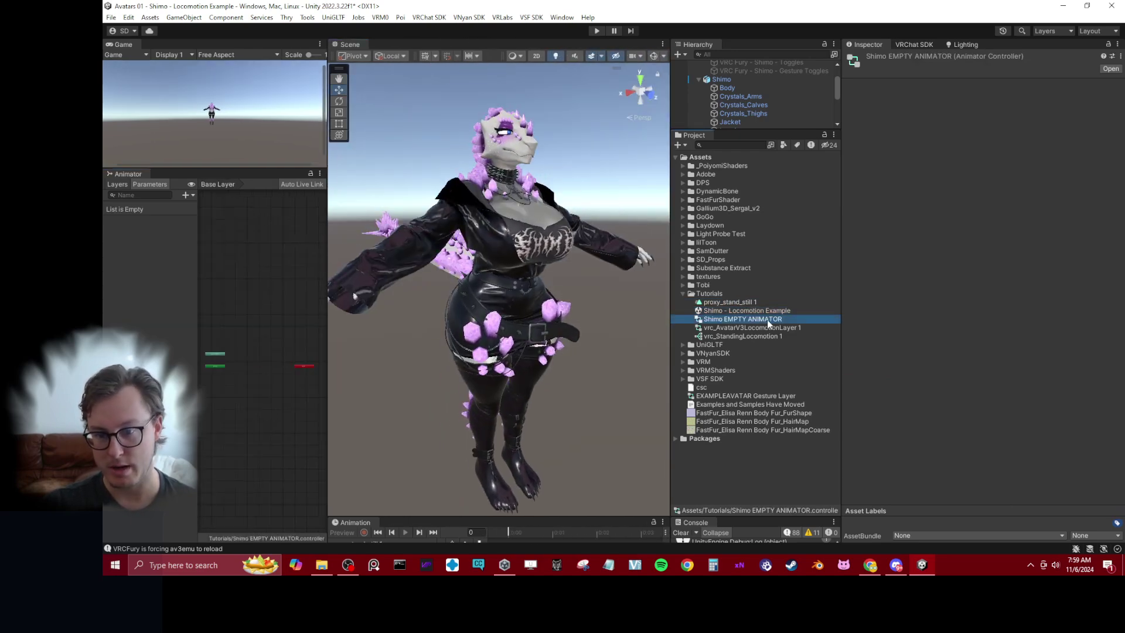
pyautogui.click(243, 358)
pyautogui.click(119, 184)
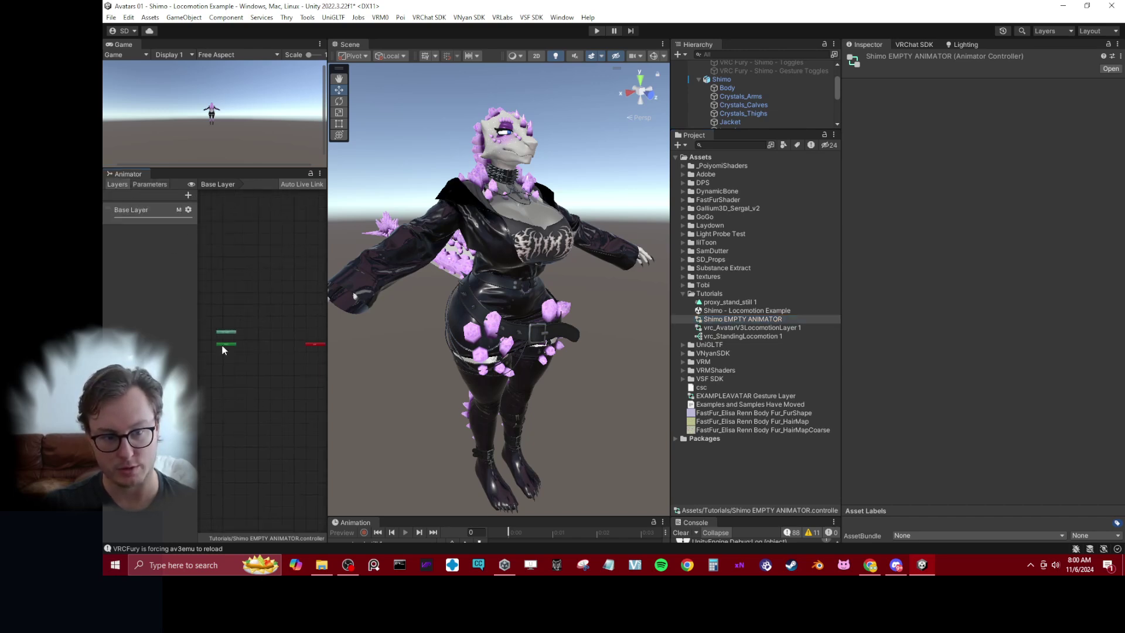
pyautogui.click(720, 330)
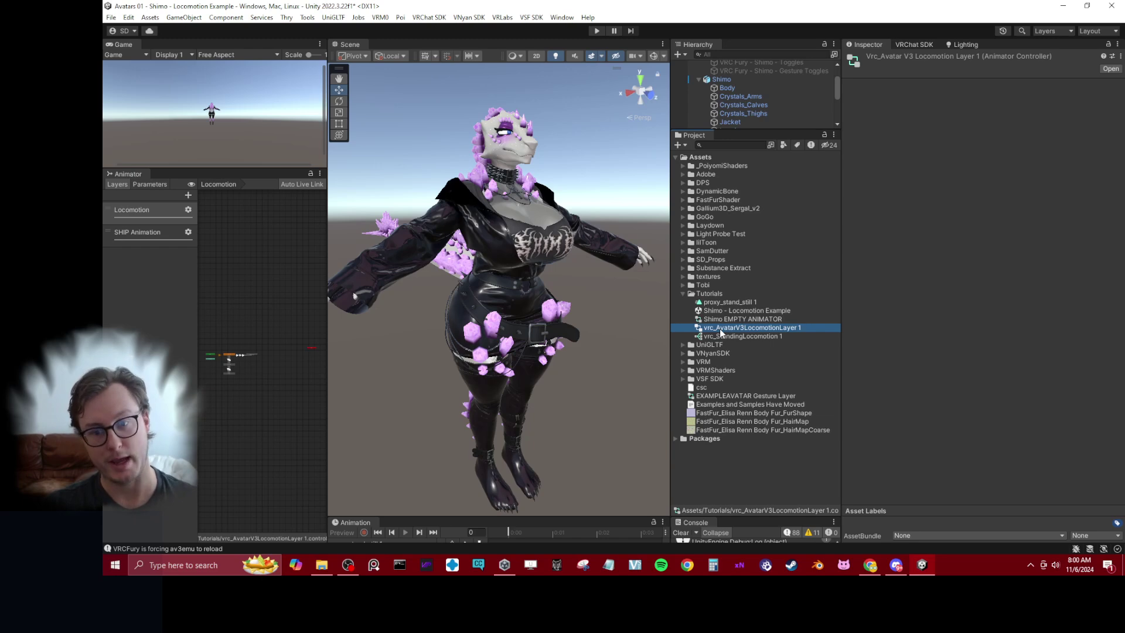
# - Rename the copied locomotion controller to Shimo Locomotion
pyautogui.click(720, 328)
pyautogui.write('Sh')
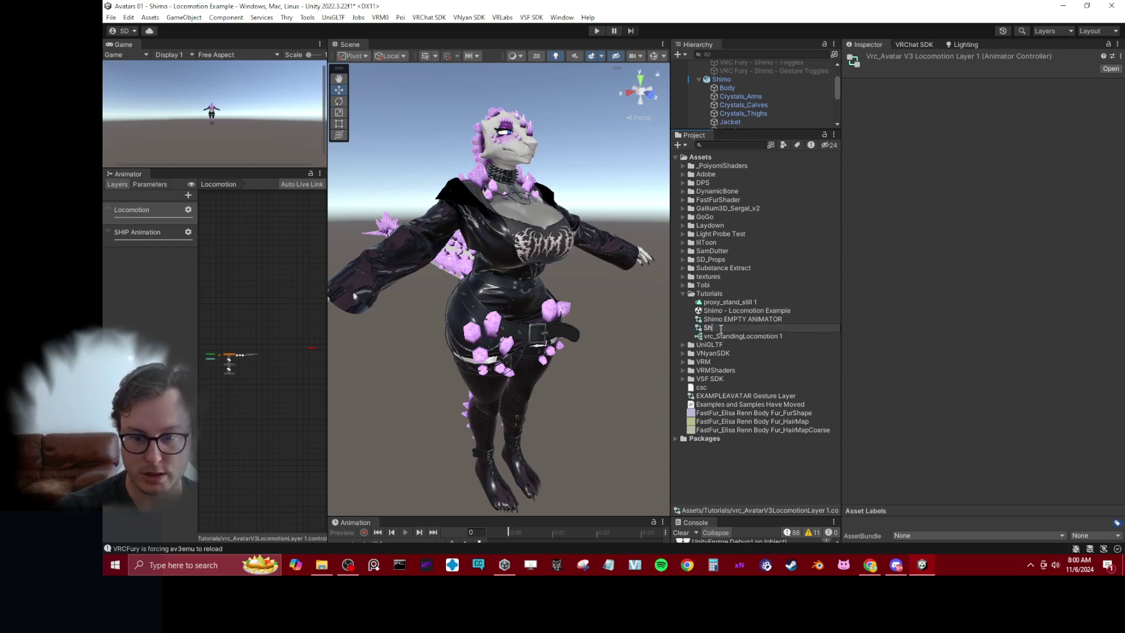
pyautogui.write('imo Locomotion')
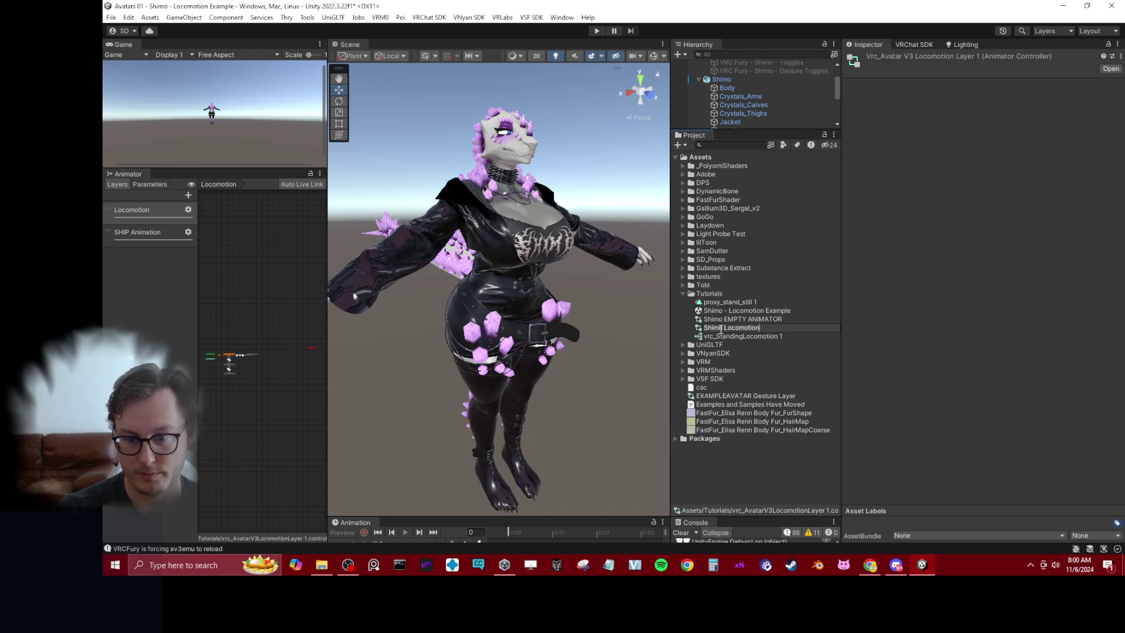
pyautogui.press('Return')
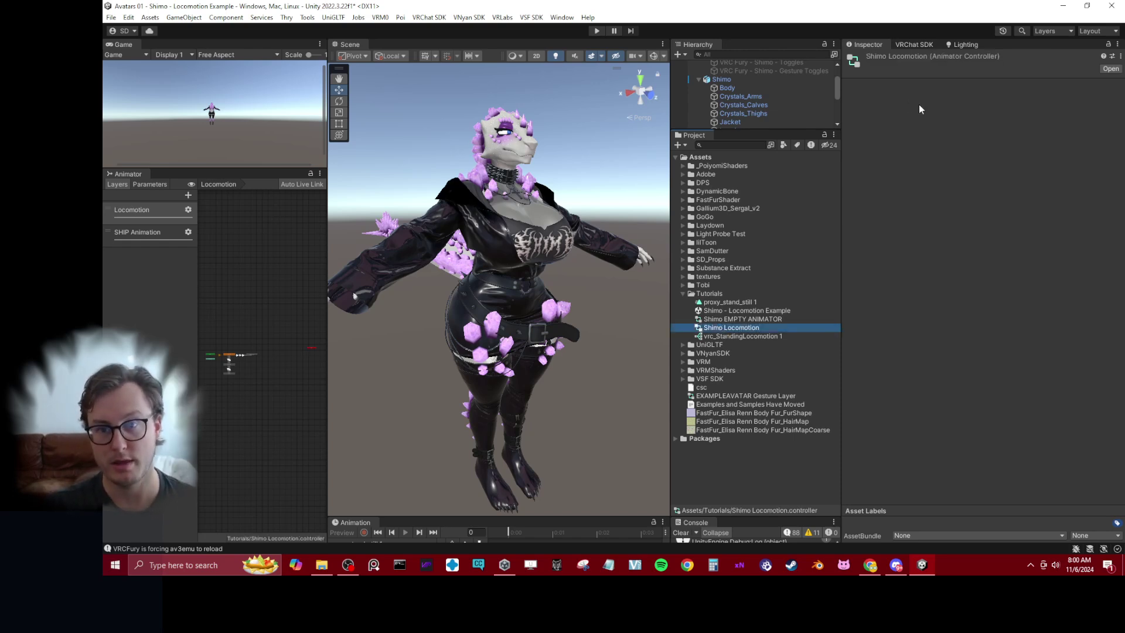
# - On the Shimo avatar, swap the Base playable layer controller, then revert it to Default Locomotion
pyautogui.click(720, 79)
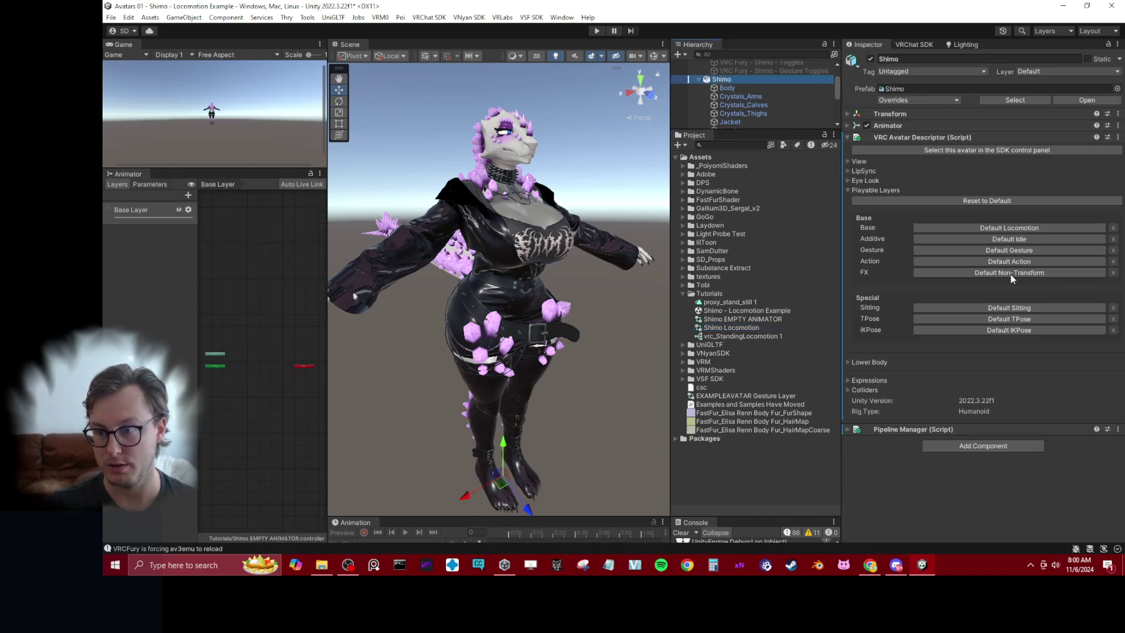
pyautogui.click(989, 228)
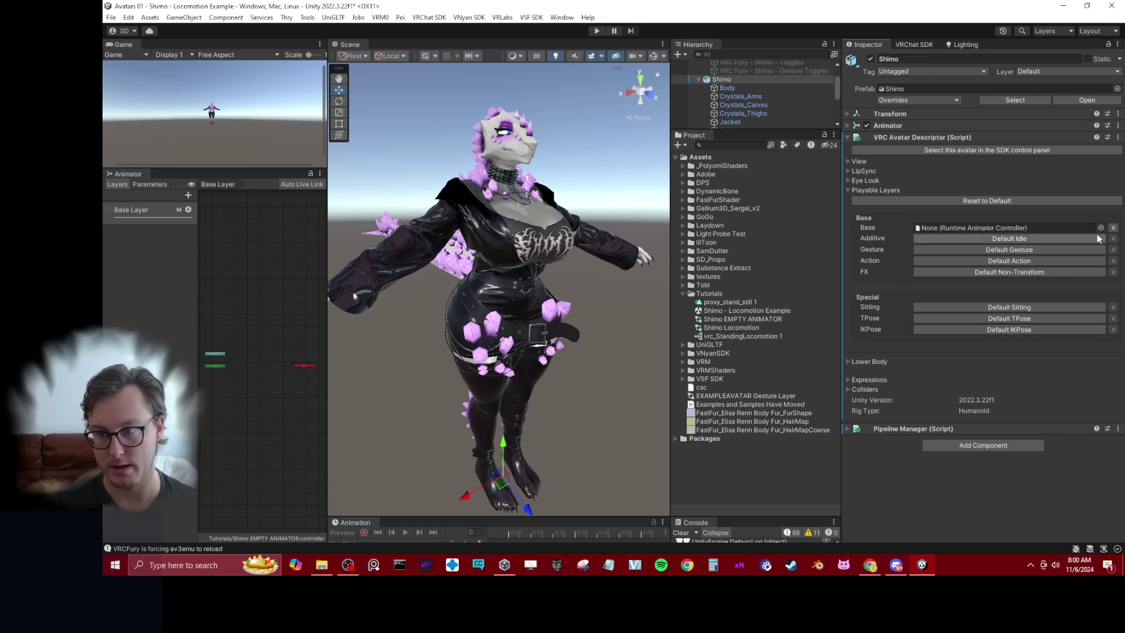
pyautogui.click(1113, 227)
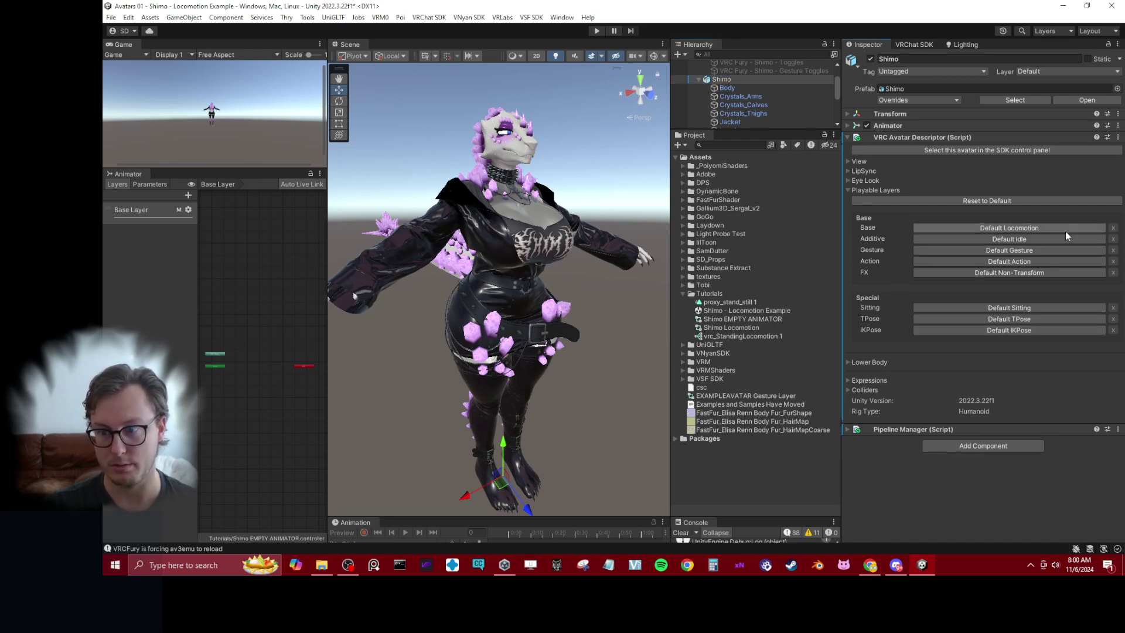
# - Rename the copied vrc_StandingLocomotion blend tree to Shimo Standing BlendTree and review its motions
pyautogui.click(727, 336)
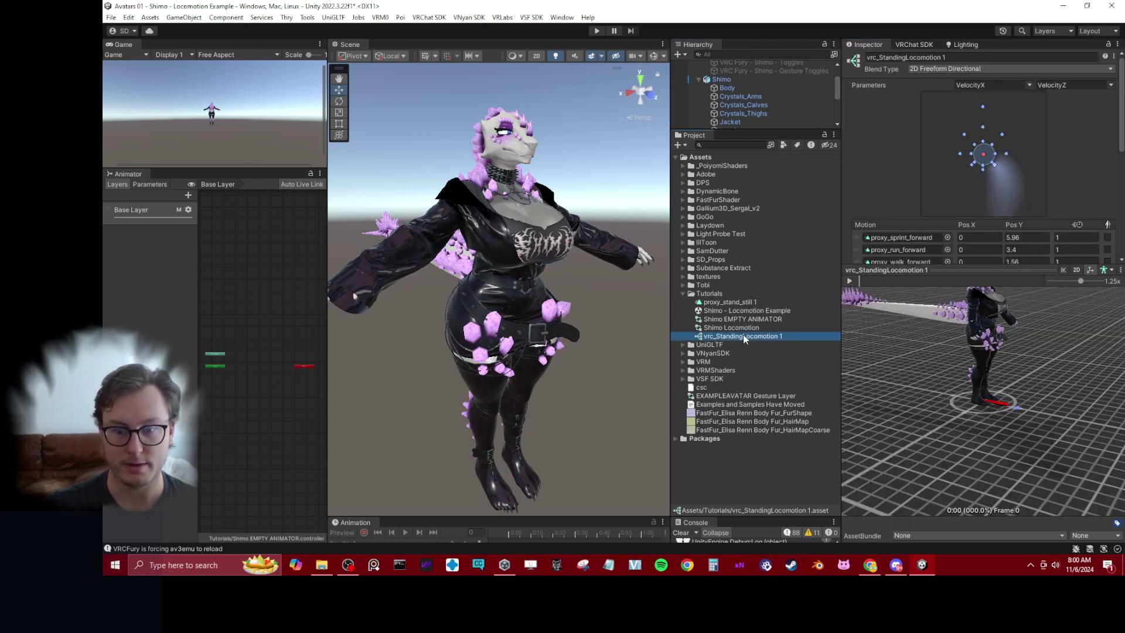
pyautogui.click(743, 335)
pyautogui.write('Shimo Standing BlendTree')
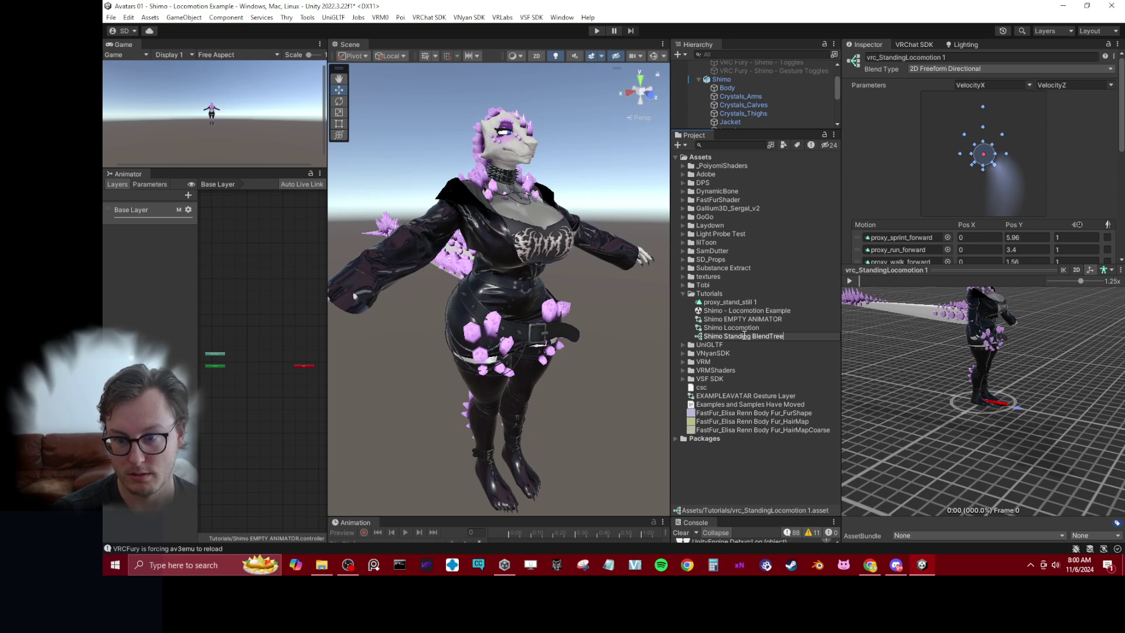
pyautogui.press('Return')
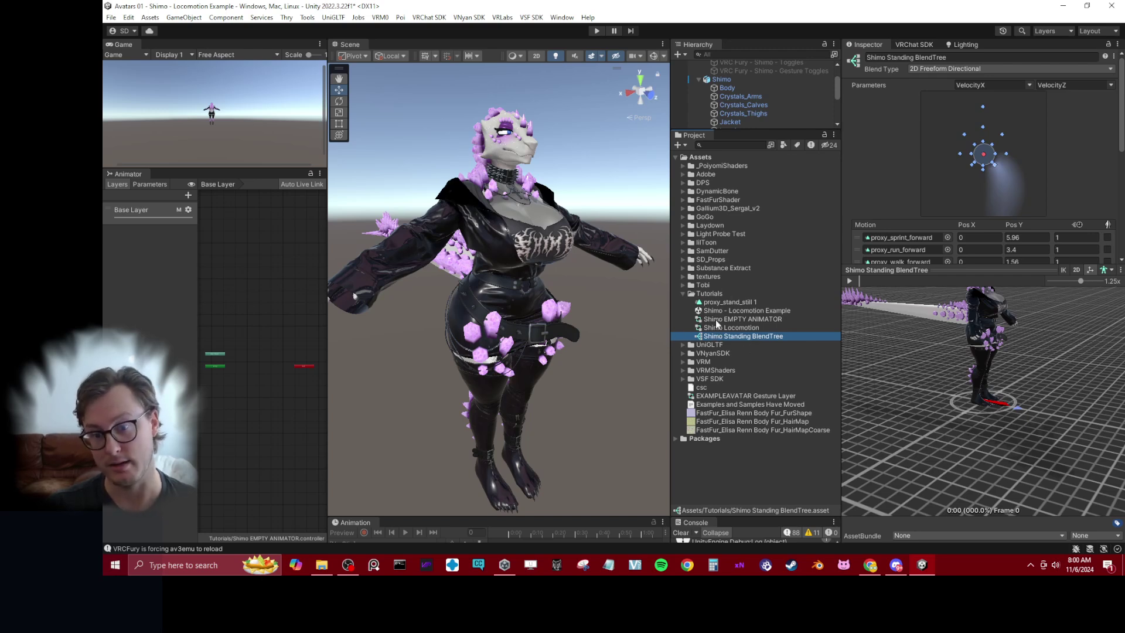
pyautogui.scroll(-4, 897, 162)
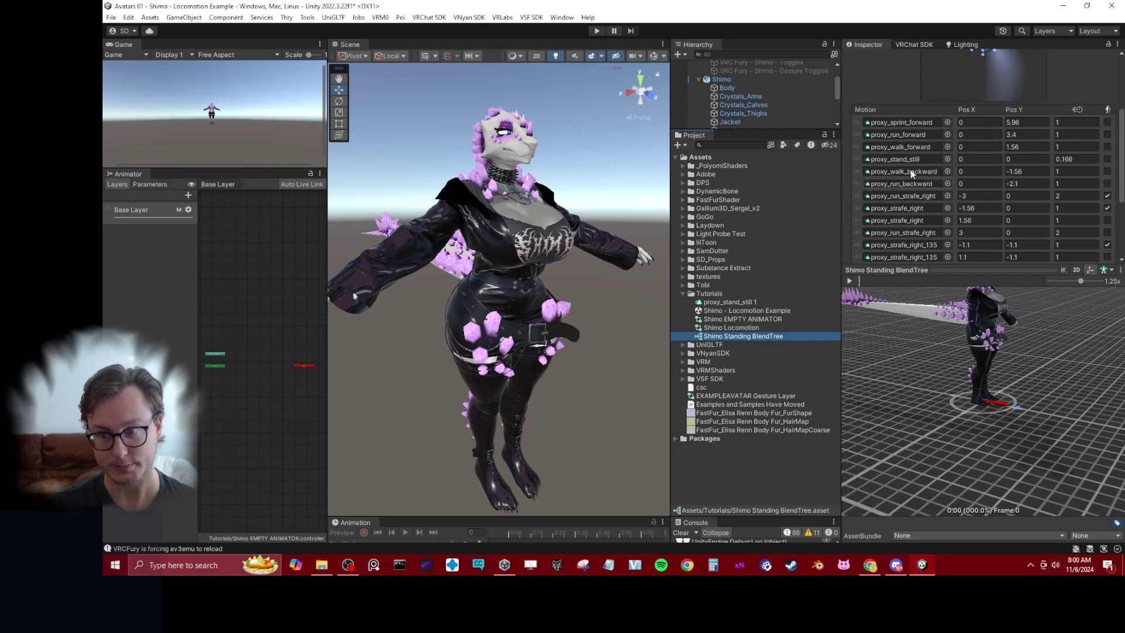
pyautogui.scroll(2, 903, 100)
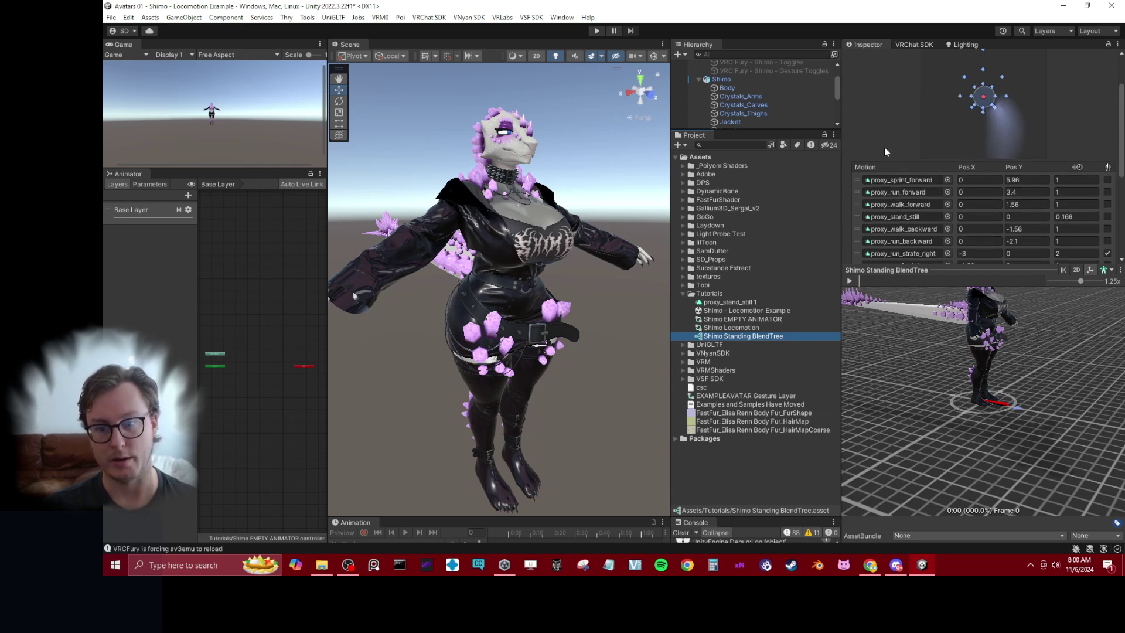
# - Drop Shimo EMPTY ANIMATOR onto Shimo so its Animator shows that controller with ShimoAvatar
pyautogui.click(715, 318)
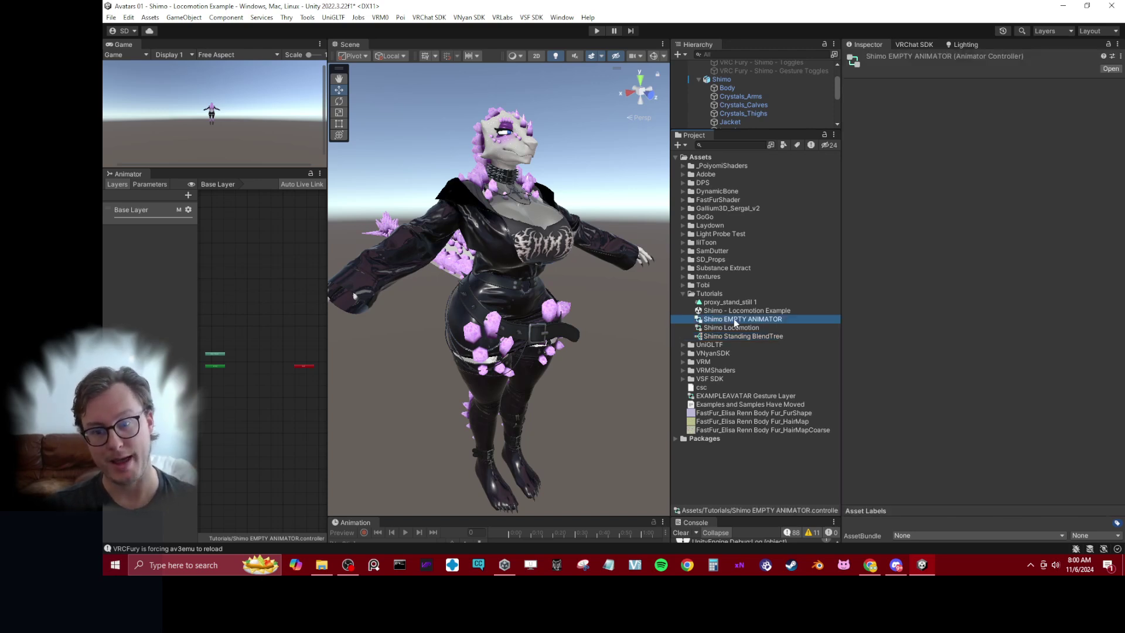
pyautogui.moveTo(769, 315); pyautogui.dragTo(728, 169)
pyautogui.click(722, 115)
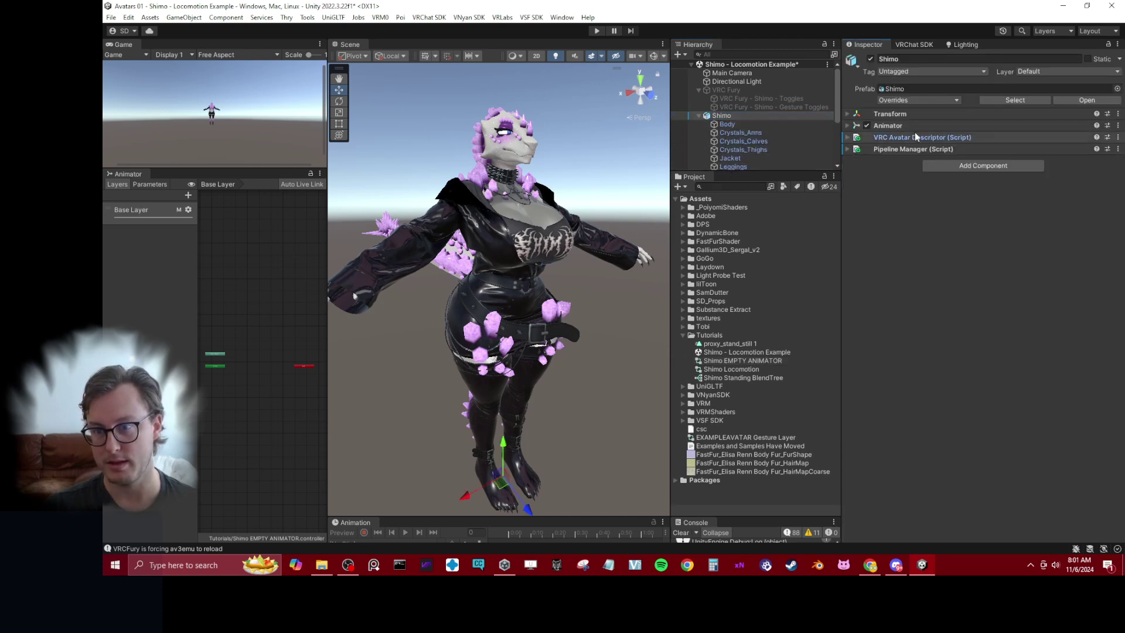
pyautogui.click(906, 126)
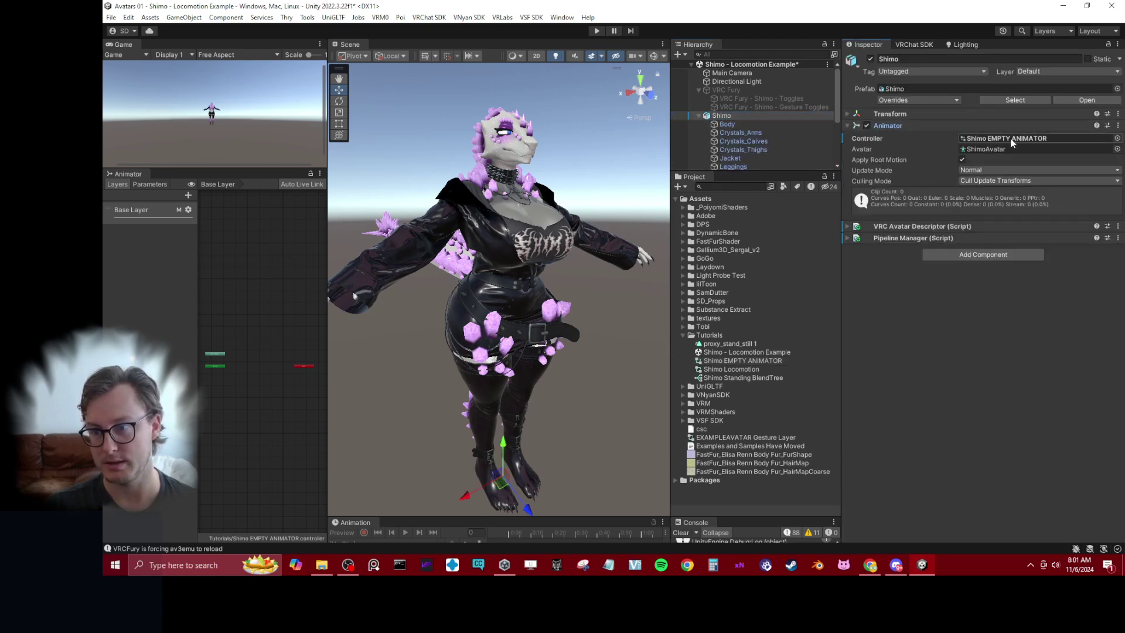
pyautogui.click(697, 116)
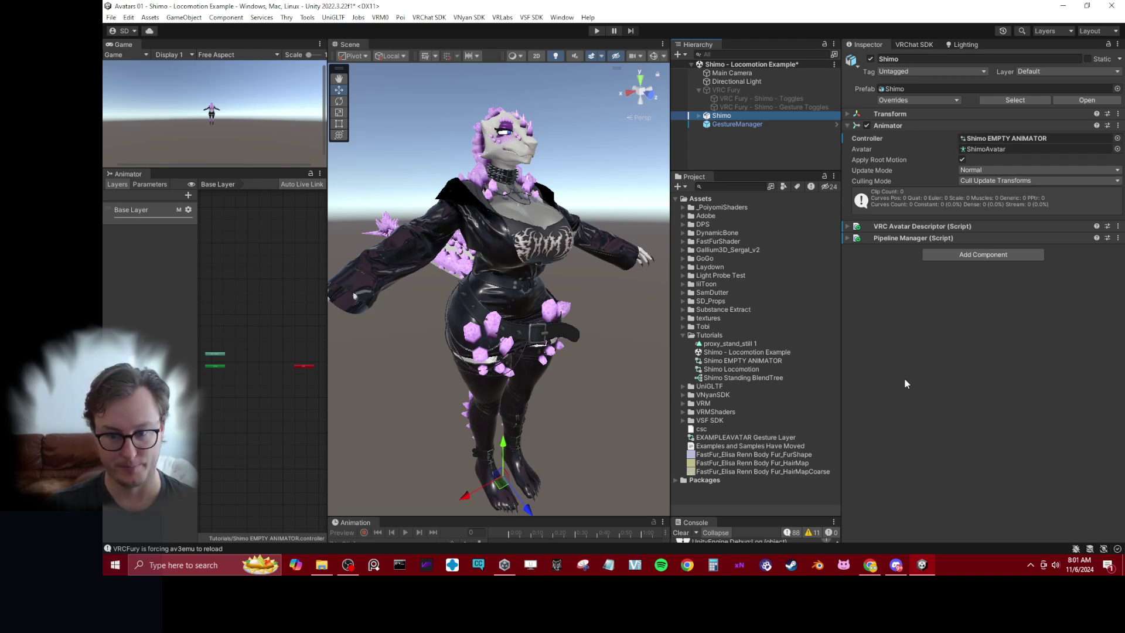
# - Add the proxy_stand_still 1 clip as a state just below Entry in Shimo EMPTY ANIMATOR's Base Layer
pyautogui.click(728, 362)
pyautogui.click(726, 369)
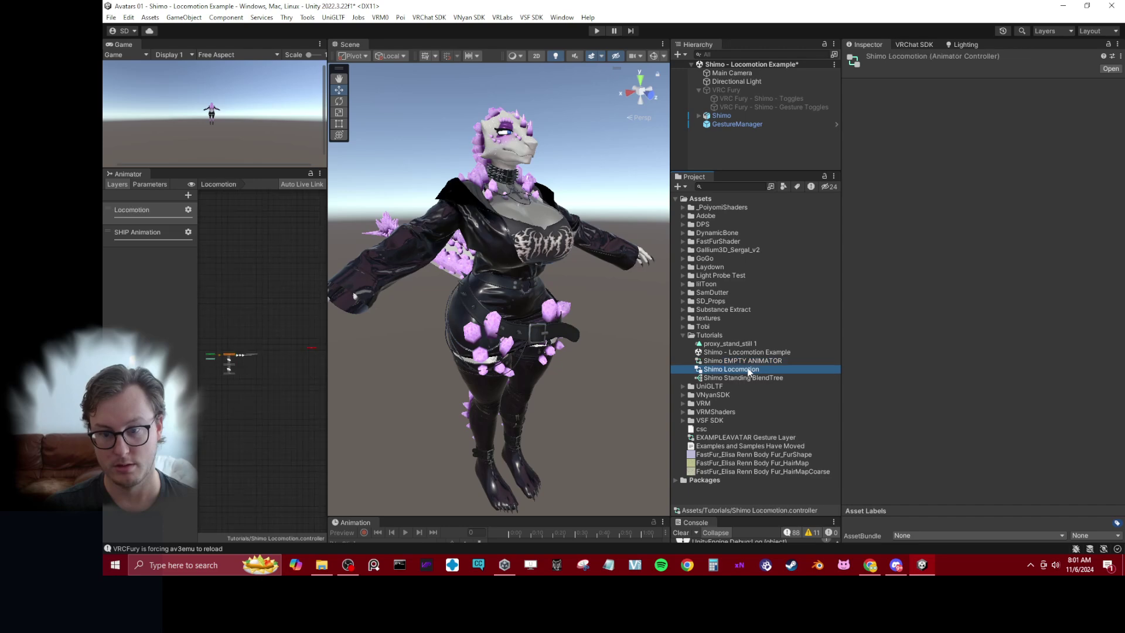
pyautogui.click(736, 378)
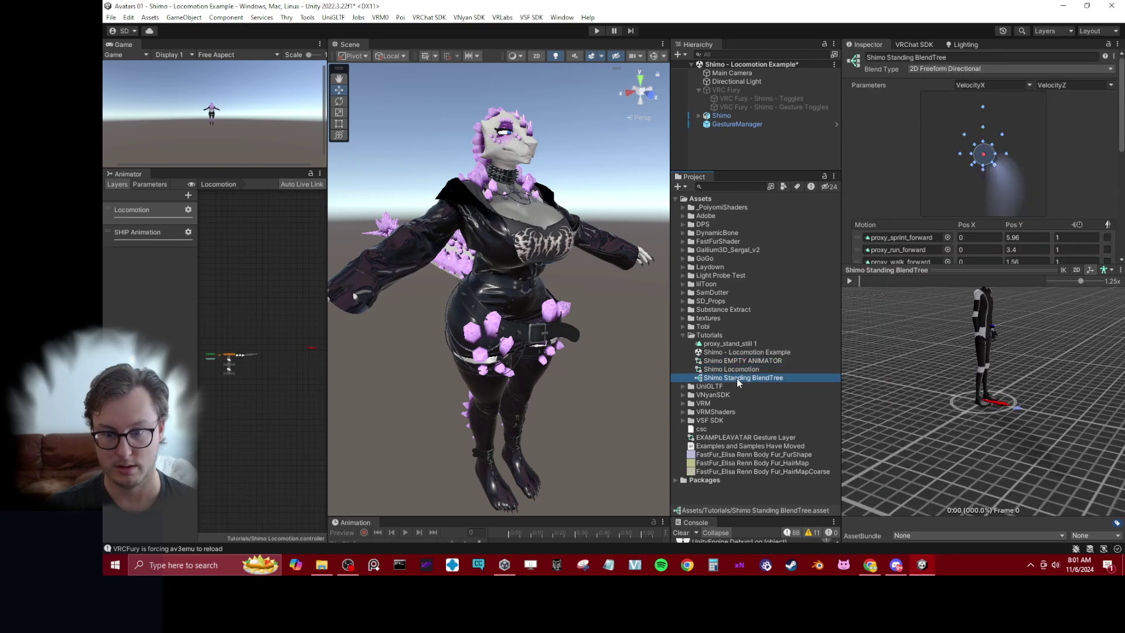
pyautogui.click(725, 344)
pyautogui.moveTo(725, 344); pyautogui.dragTo(308, 363)
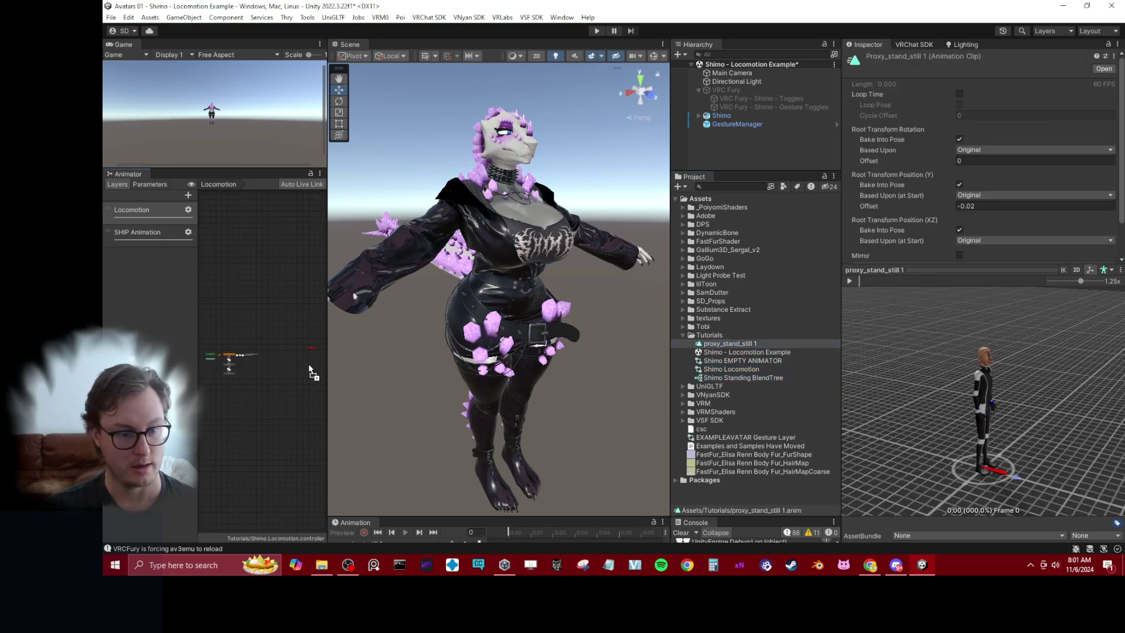
pyautogui.moveTo(242, 397); pyautogui.dragTo(231, 364)
pyautogui.click(742, 361)
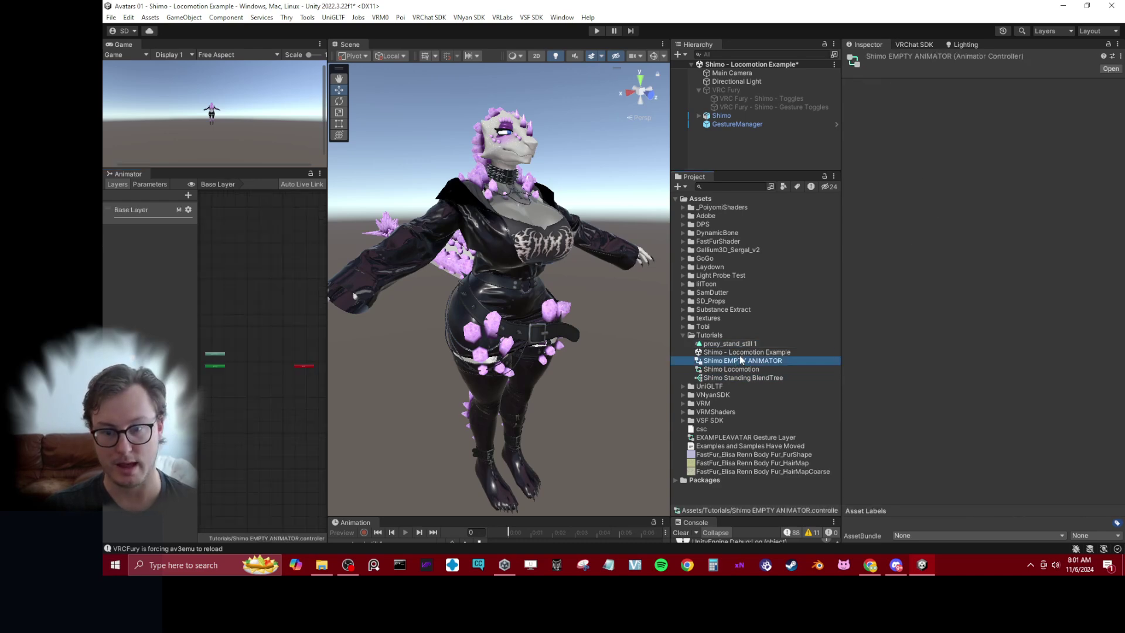
pyautogui.moveTo(725, 345); pyautogui.dragTo(235, 389)
pyautogui.scroll(5, 235, 389)
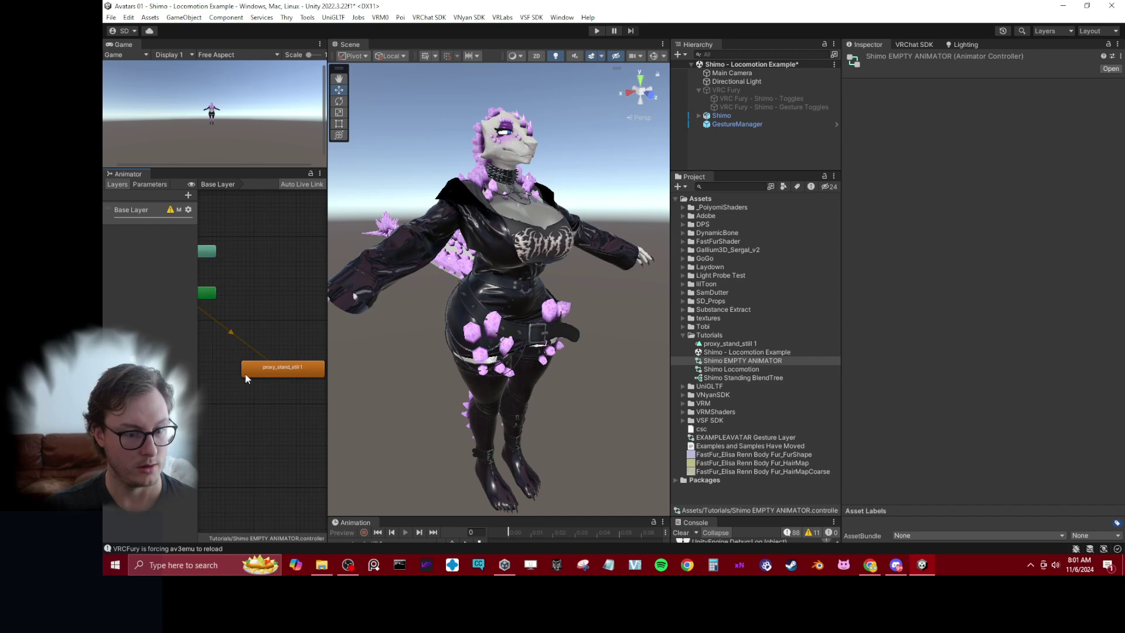
pyautogui.moveTo(327, 424); pyautogui.dragTo(506, 410)
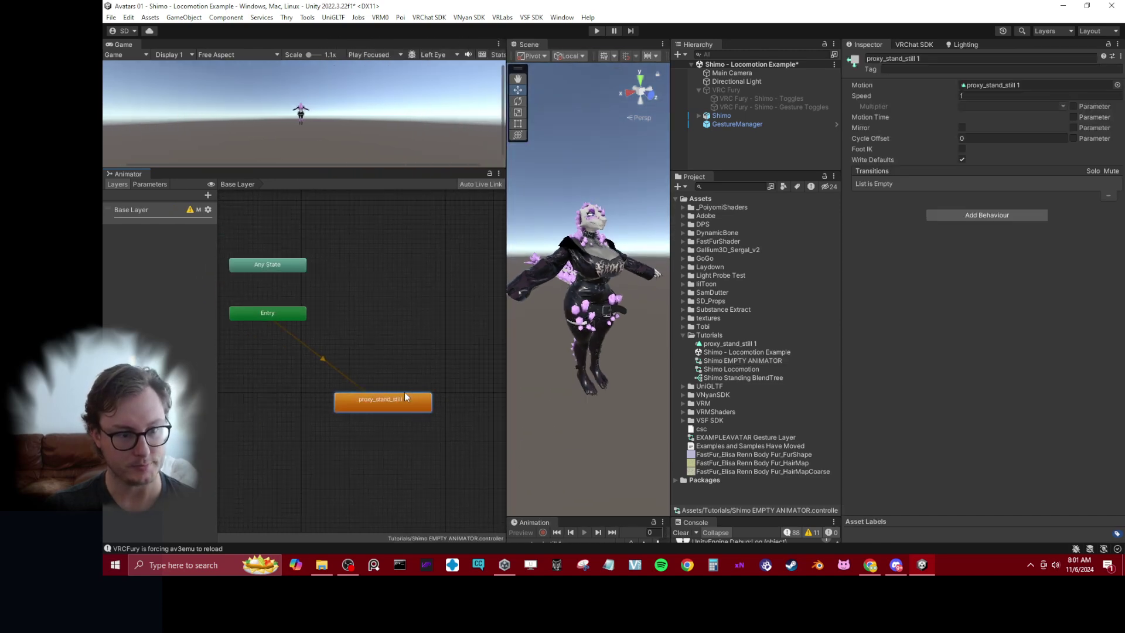
pyautogui.moveTo(341, 406); pyautogui.dragTo(259, 349)
# - Clear the Shimo Foot Mask from the Base Layer settings, leaving Mask as None
pyautogui.click(208, 210)
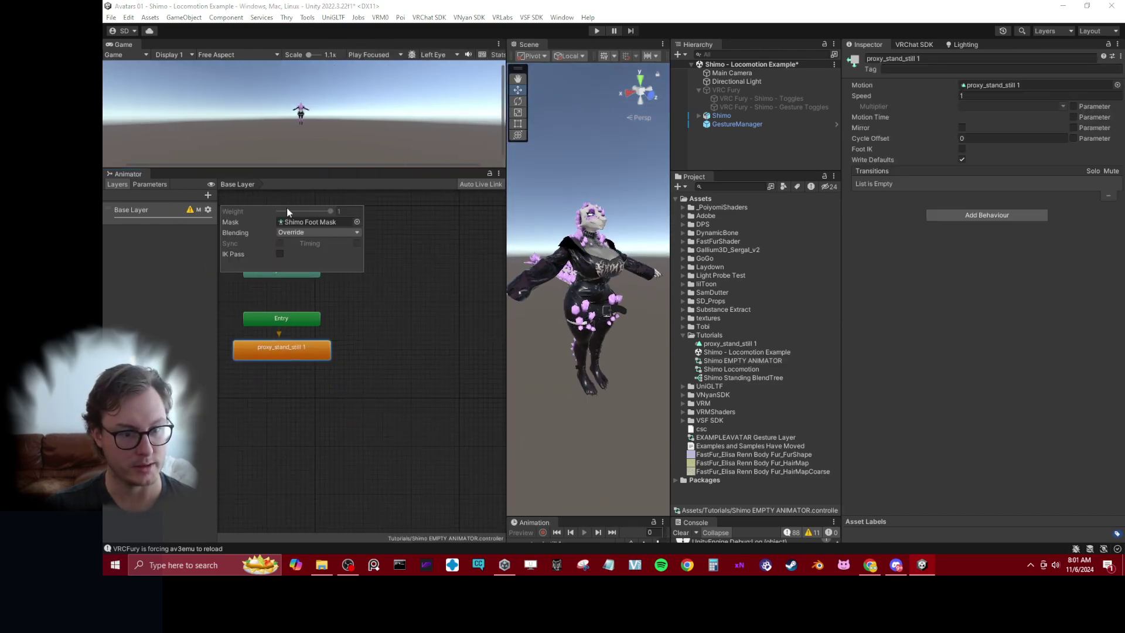
pyautogui.click(339, 223)
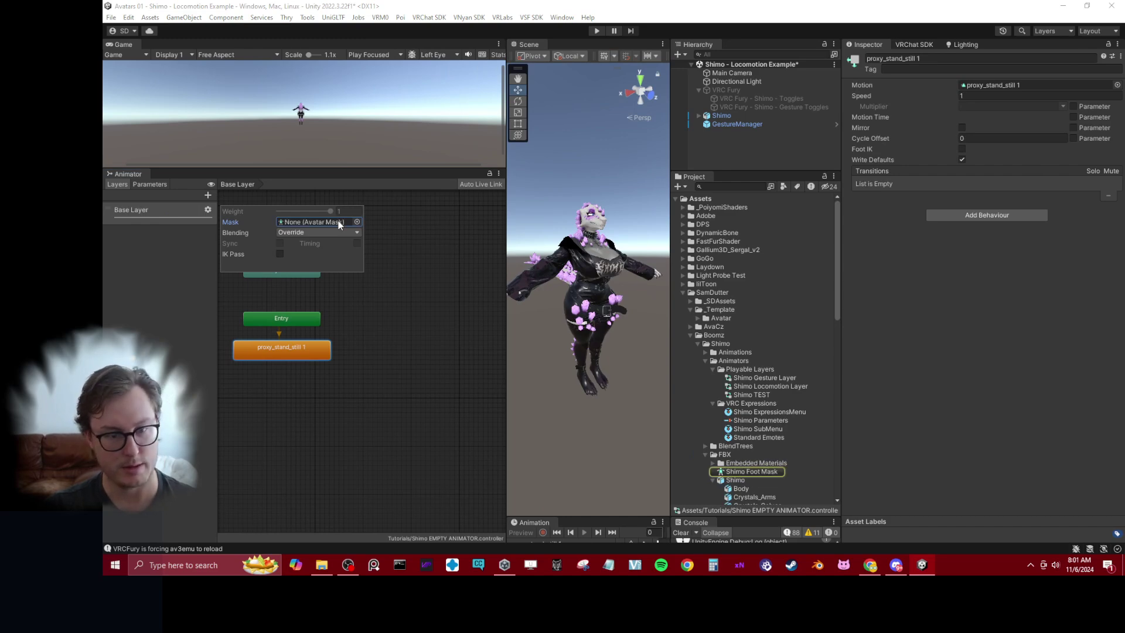
pyautogui.press('Delete')
pyautogui.click(399, 283)
pyautogui.scroll(3, 413, 402)
pyautogui.click(292, 369)
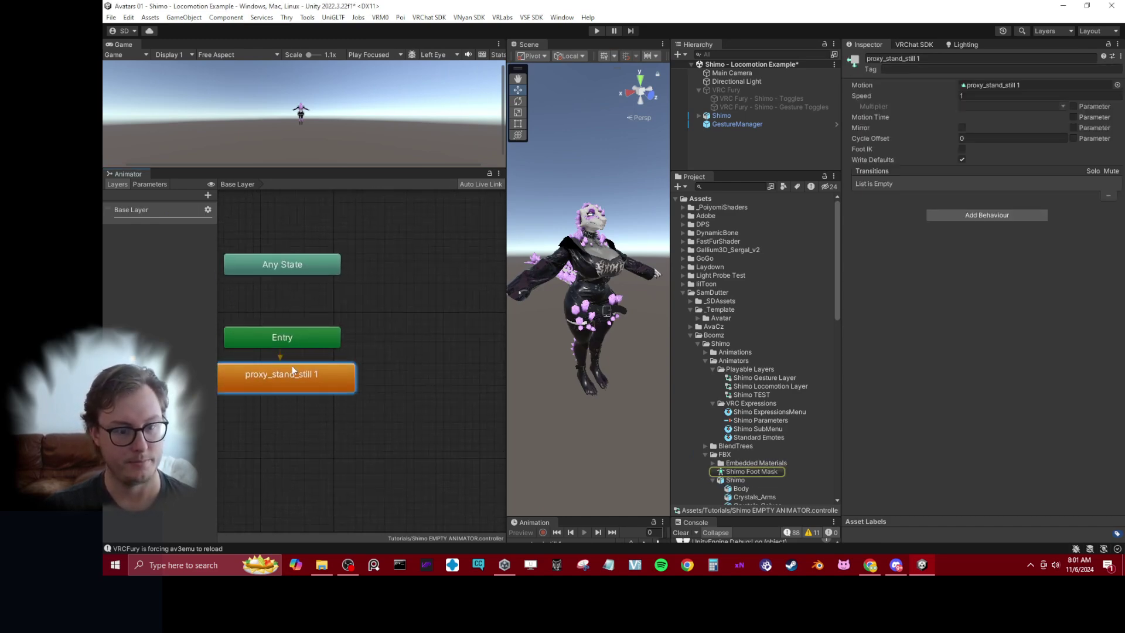
pyautogui.moveTo(292, 369); pyautogui.dragTo(346, 358, button='middle')
pyautogui.scroll(-3, 347, 359)
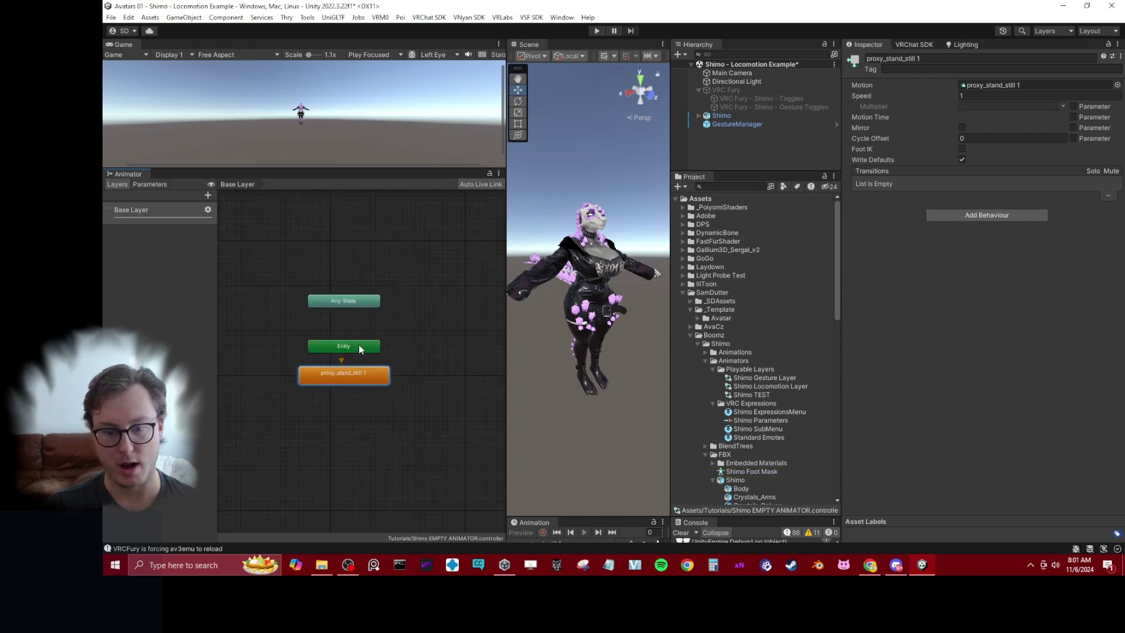
# - Delete the proxy_stand_still 1 state and rename the clip to Shimo Stand Still
pyautogui.press('Delete')
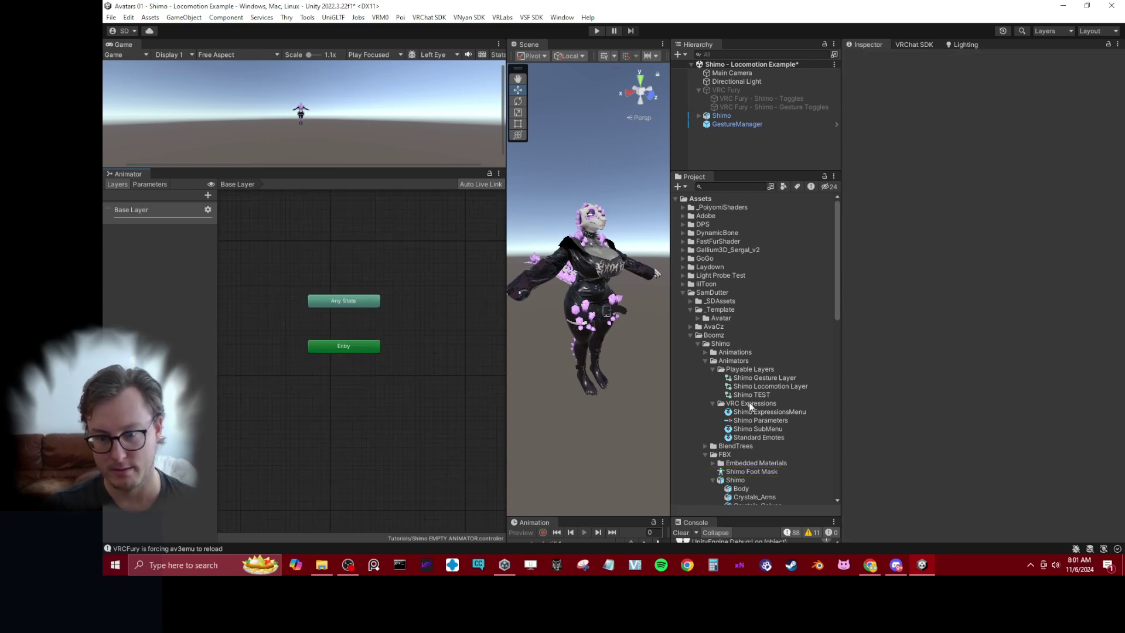
pyautogui.click(750, 377)
pyautogui.scroll(-10, 761, 391)
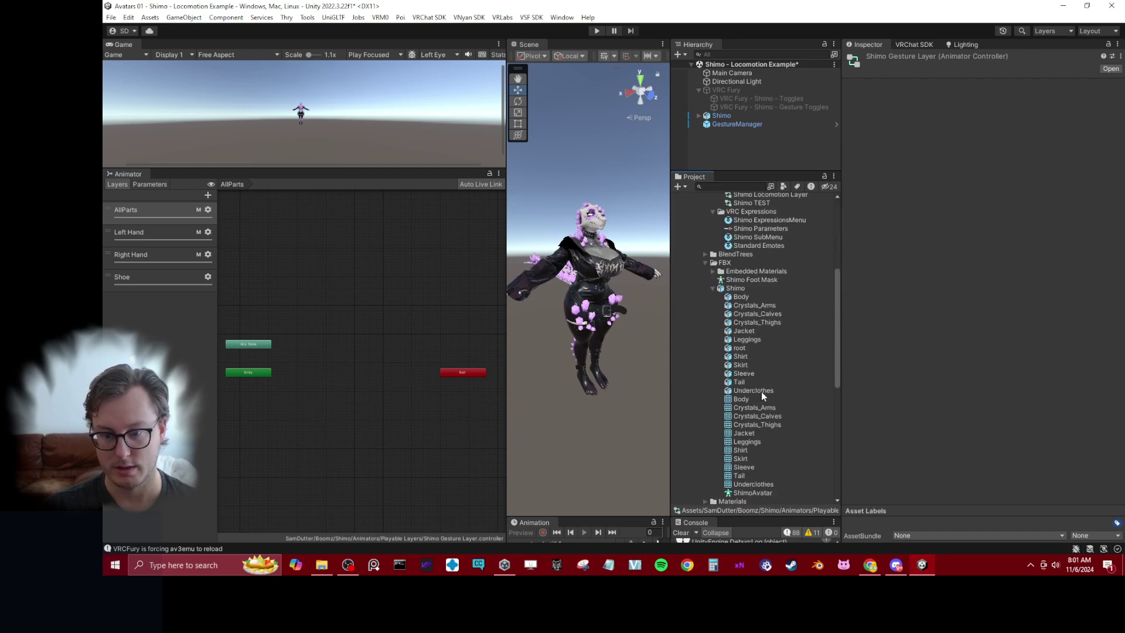
pyautogui.scroll(-3, 761, 391)
pyautogui.click(742, 364)
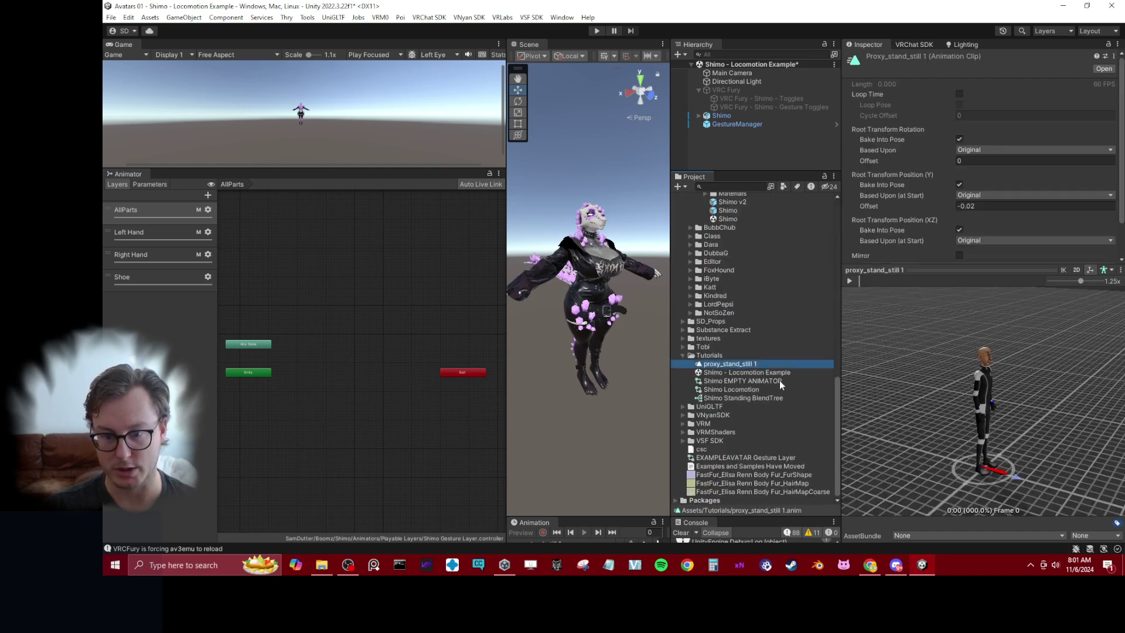
pyautogui.click(741, 364)
pyautogui.write('S')
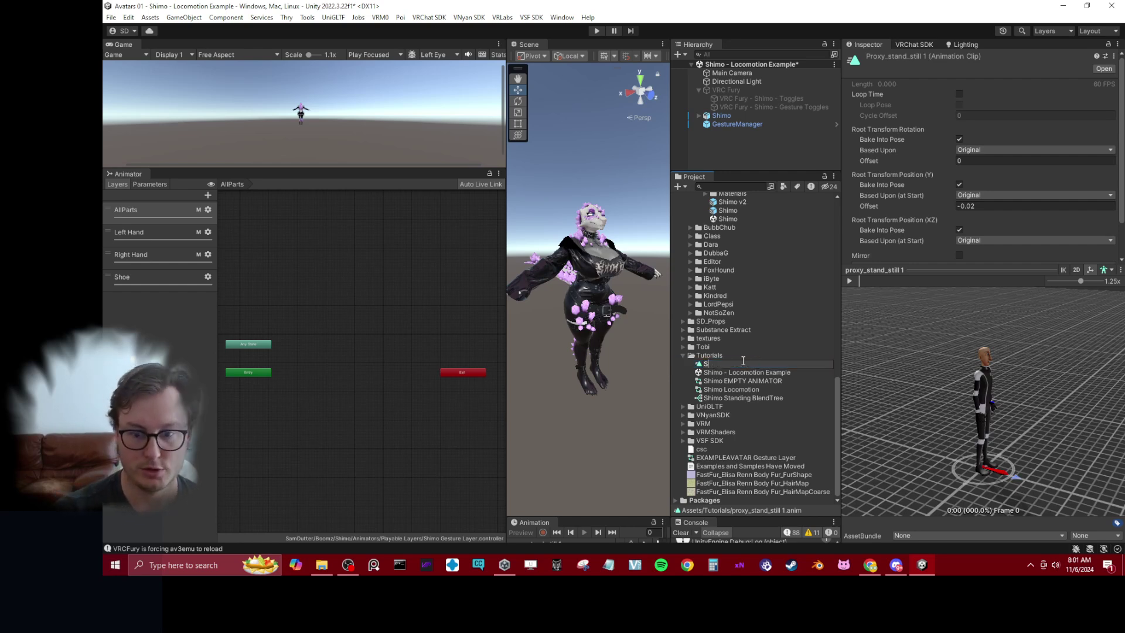
pyautogui.write('himo Stand Still')
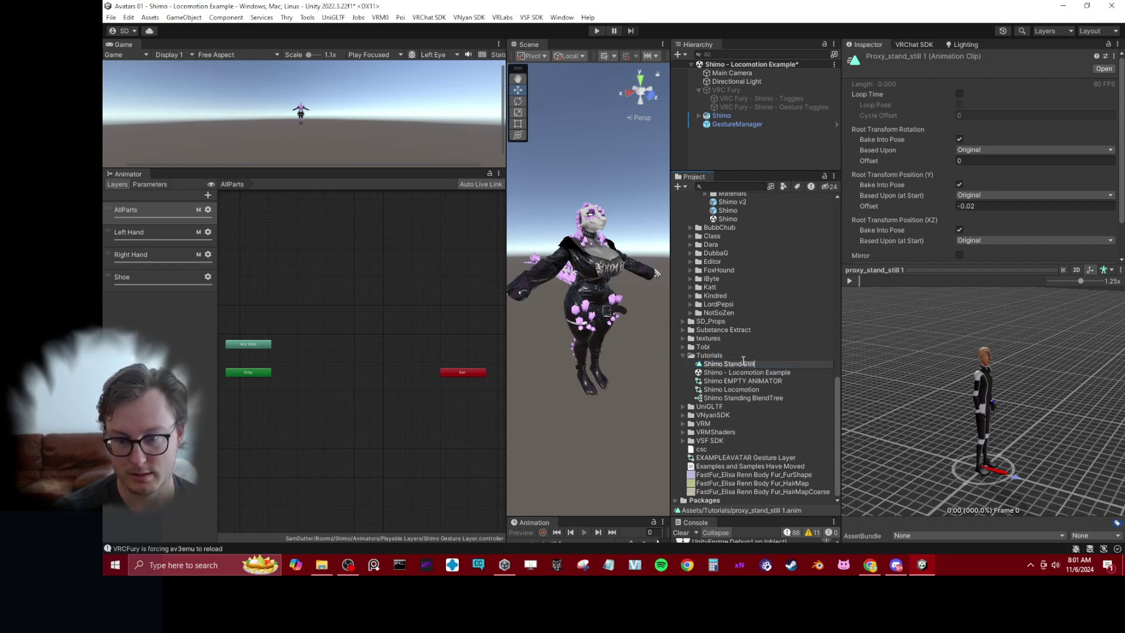
pyautogui.press('Return')
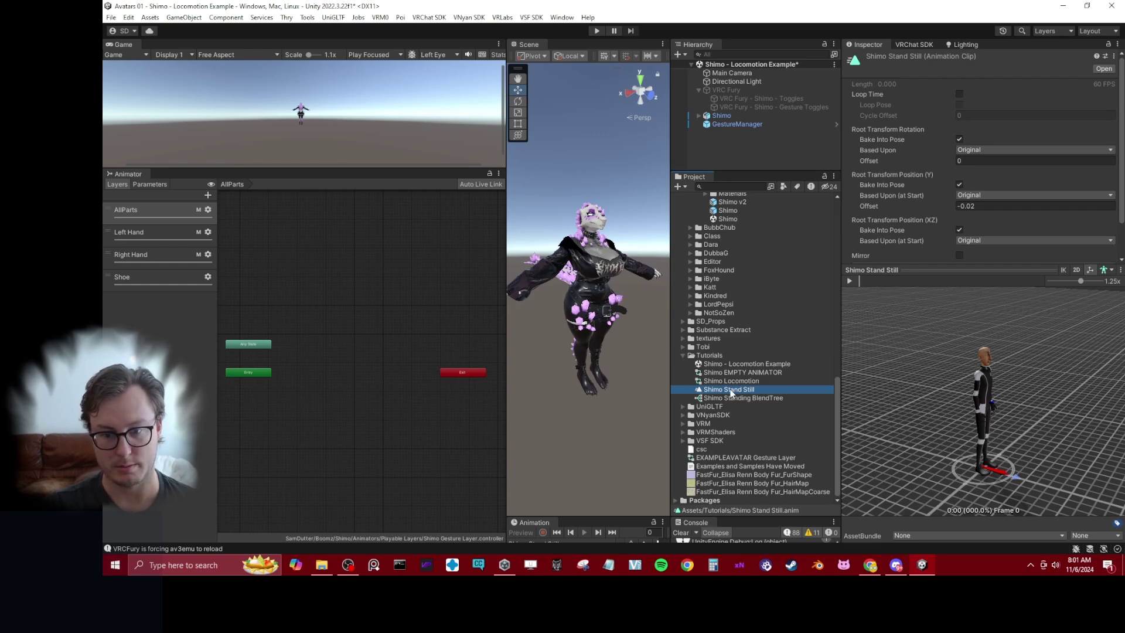
# - Add Shimo Stand Still below Entry in Shimo EMPTY ANIMATOR, removing a mistaken copy from the gesture layer
pyautogui.moveTo(736, 389); pyautogui.dragTo(257, 396)
pyautogui.click(290, 405)
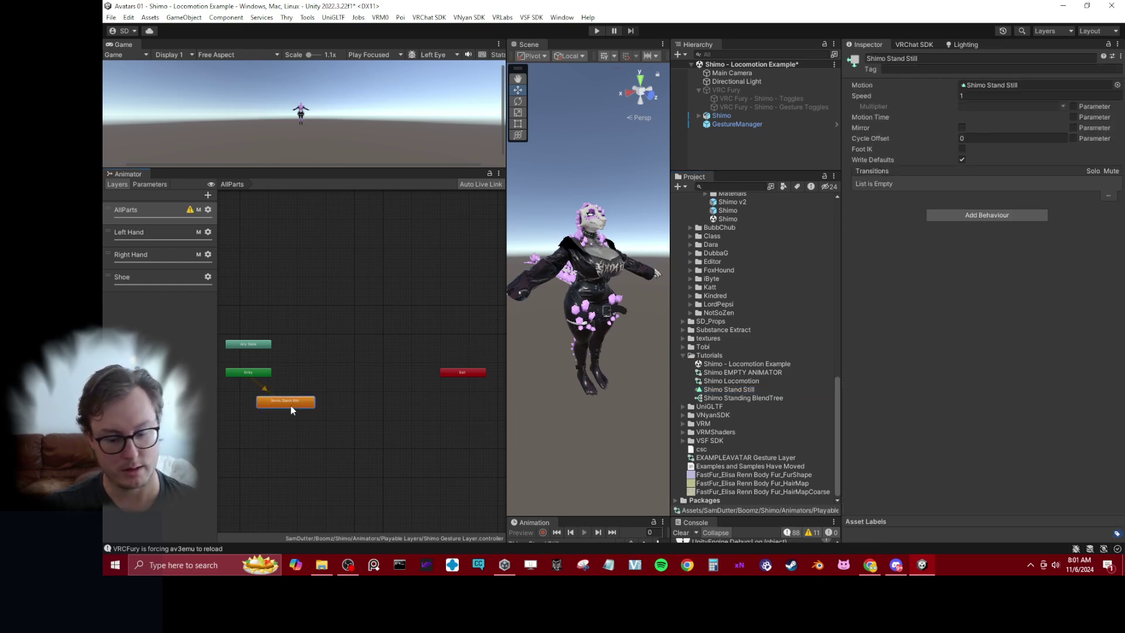
pyautogui.press('Delete')
pyautogui.click(777, 373)
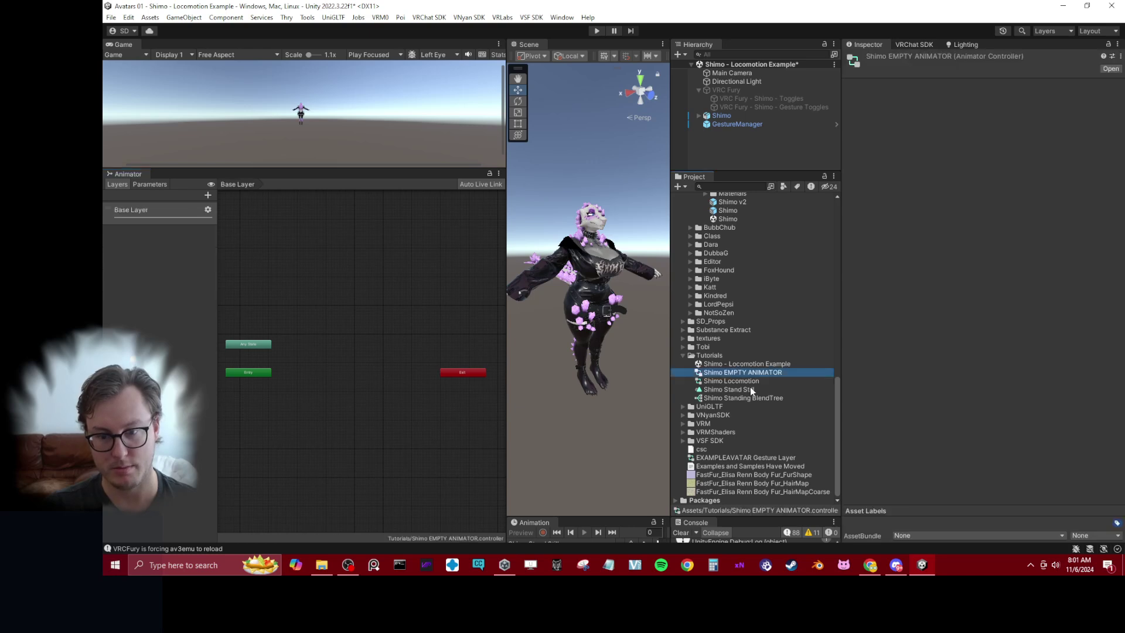
pyautogui.moveTo(742, 391); pyautogui.dragTo(248, 384)
pyautogui.click(363, 359)
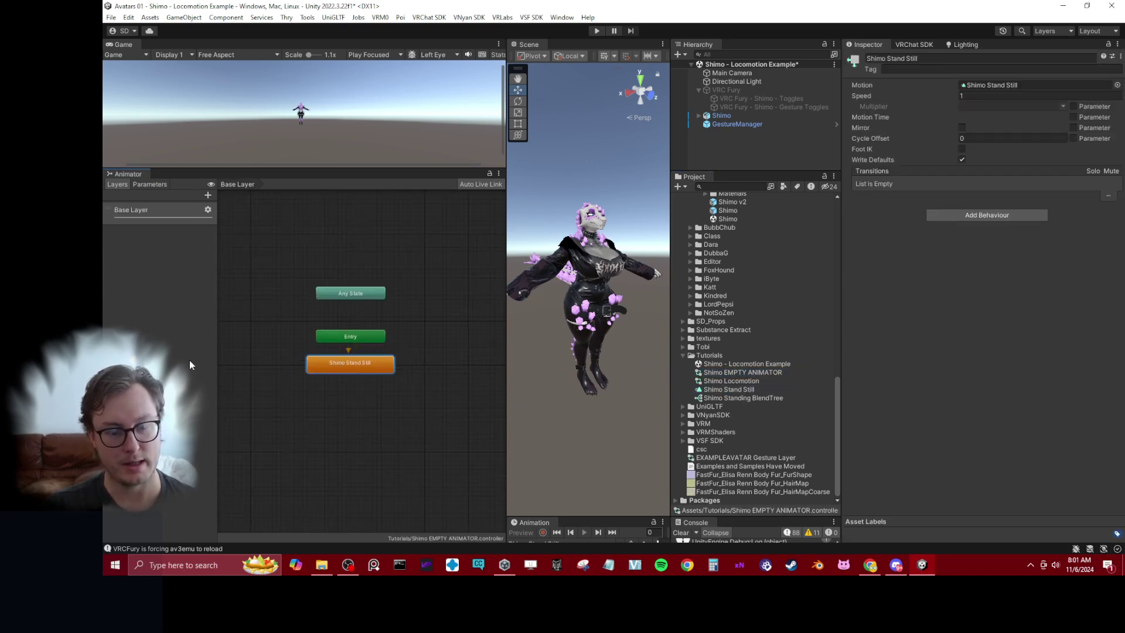
# - Select Shimo, turn on animation preview, and set the Scene view to the Left side
pyautogui.click(741, 108)
pyautogui.click(728, 117)
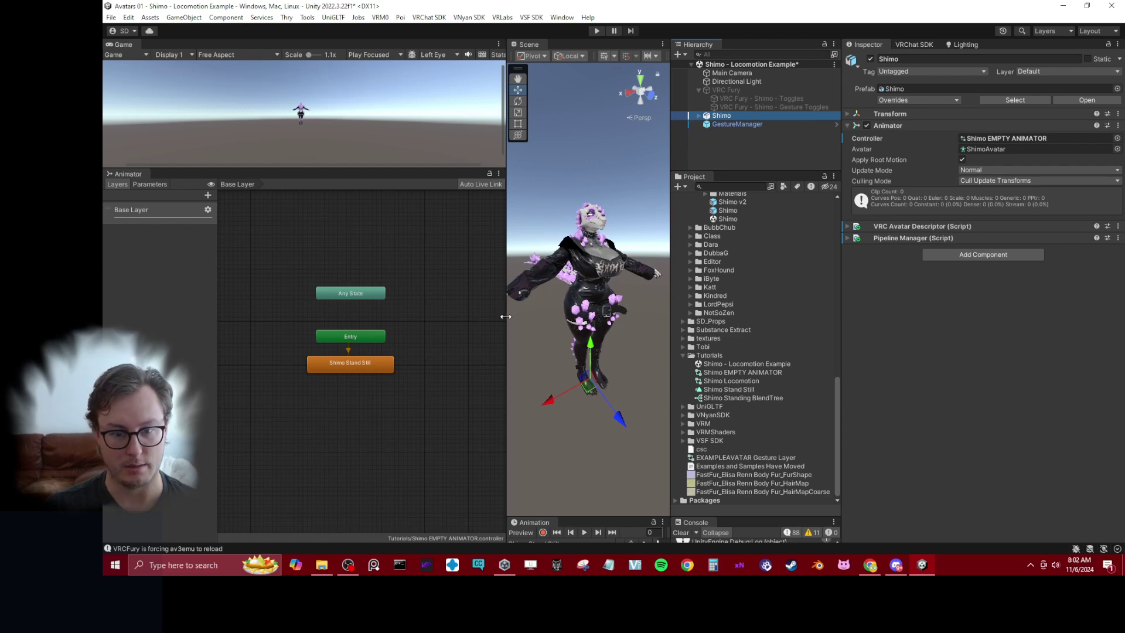
pyautogui.moveTo(508, 316); pyautogui.dragTo(372, 351)
pyautogui.moveTo(451, 517); pyautogui.dragTo(451, 469)
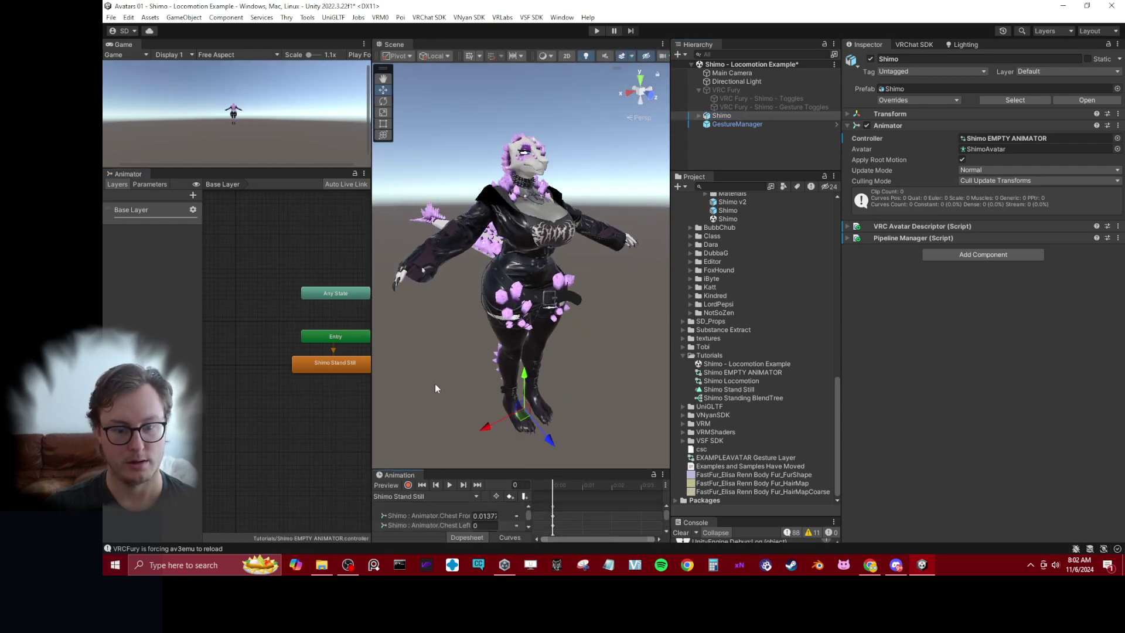
pyautogui.click(386, 485)
pyautogui.keyDown('alt'); pyautogui.moveTo(527, 275); pyautogui.dragTo(619, 275); pyautogui.keyUp('alt')
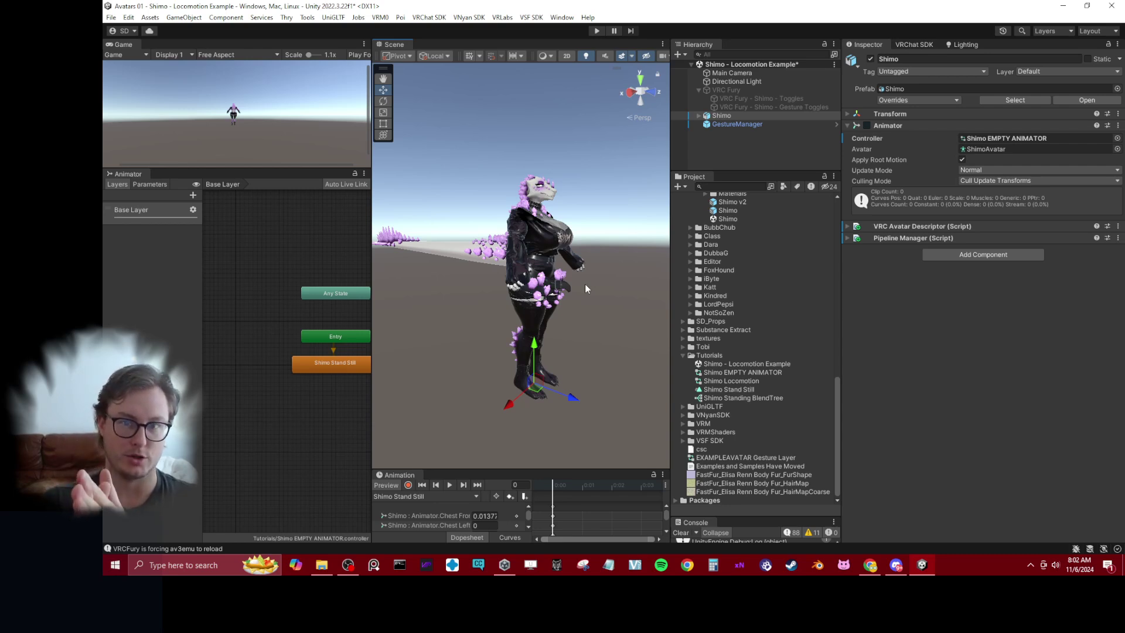
pyautogui.keyDown('alt'); pyautogui.moveTo(585, 283); pyautogui.dragTo(563, 317); pyautogui.keyUp('alt')
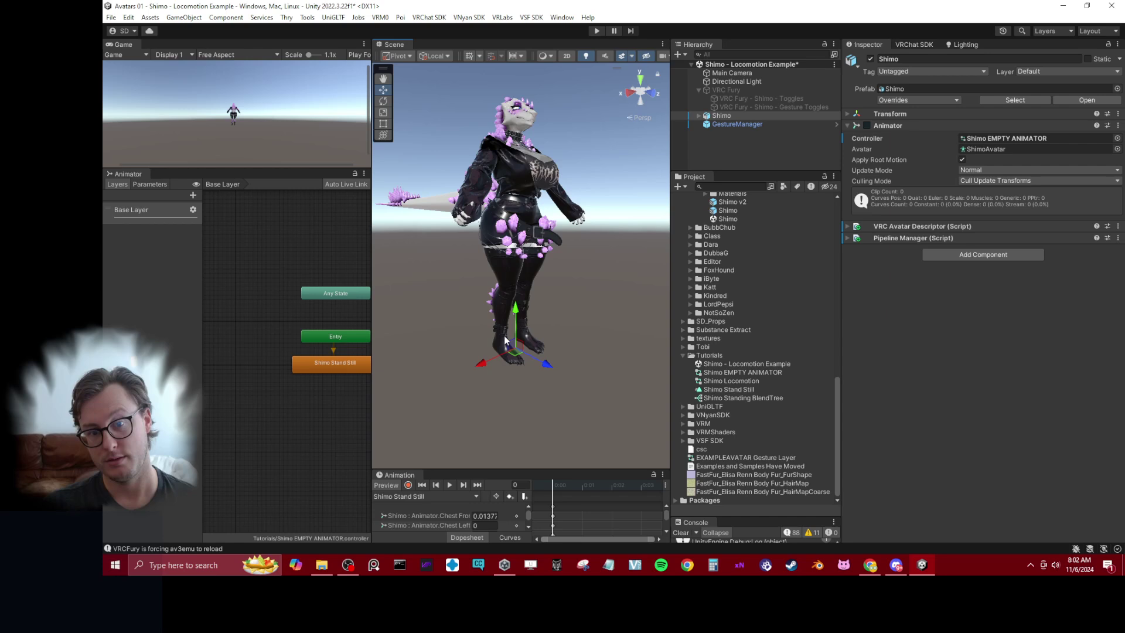
pyautogui.scroll(-2, 504, 335)
pyautogui.click(648, 93)
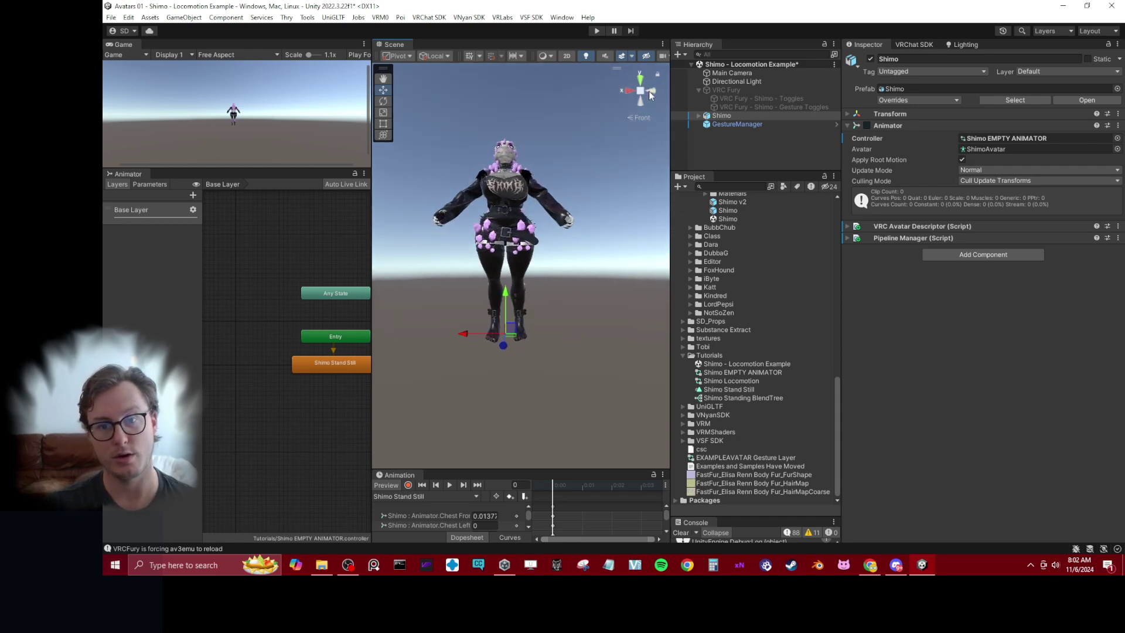
pyautogui.click(649, 90)
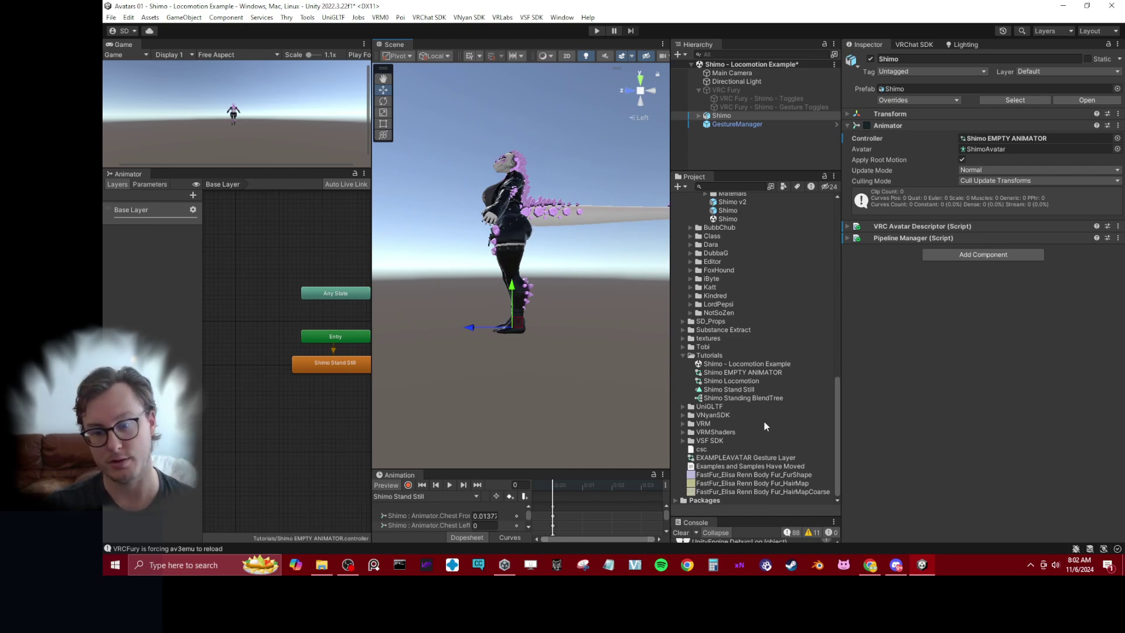
# - Select the Shimo Stand Still clip and orbit its preview to a front three-quarter view
pyautogui.click(728, 391)
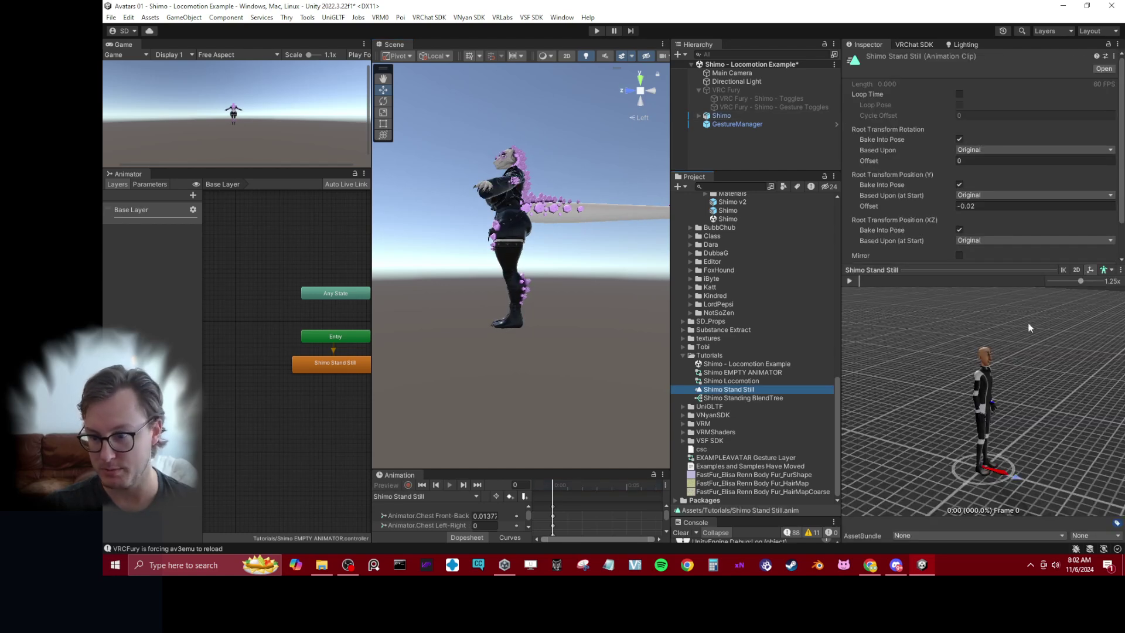
pyautogui.moveTo(1023, 429); pyautogui.dragTo(979, 343)
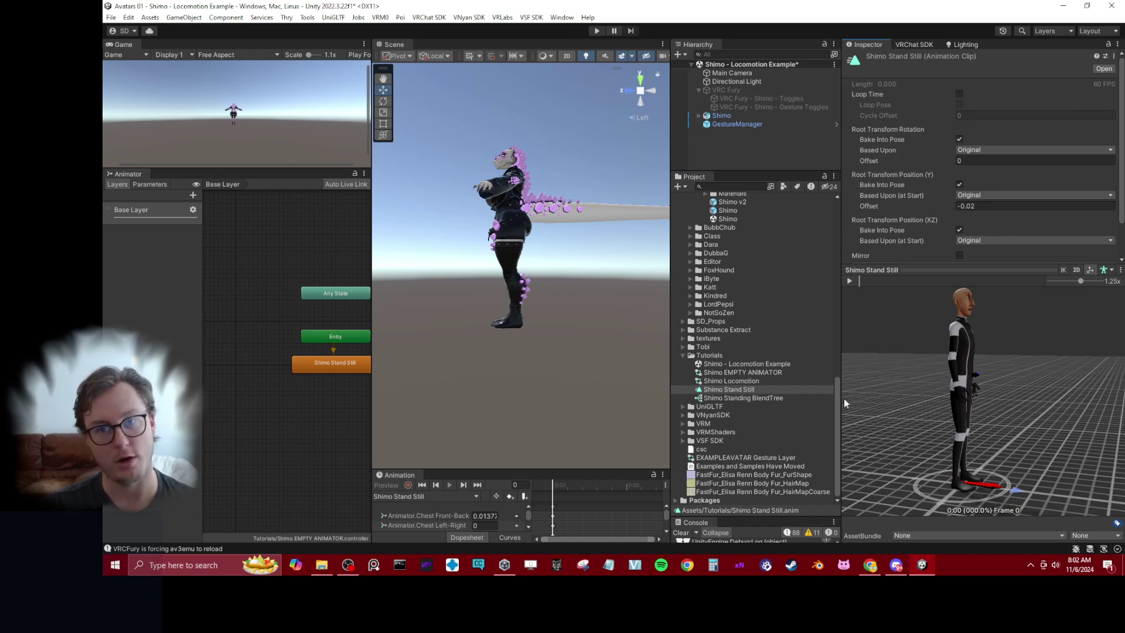
pyautogui.moveTo(975, 416); pyautogui.dragTo(1014, 342)
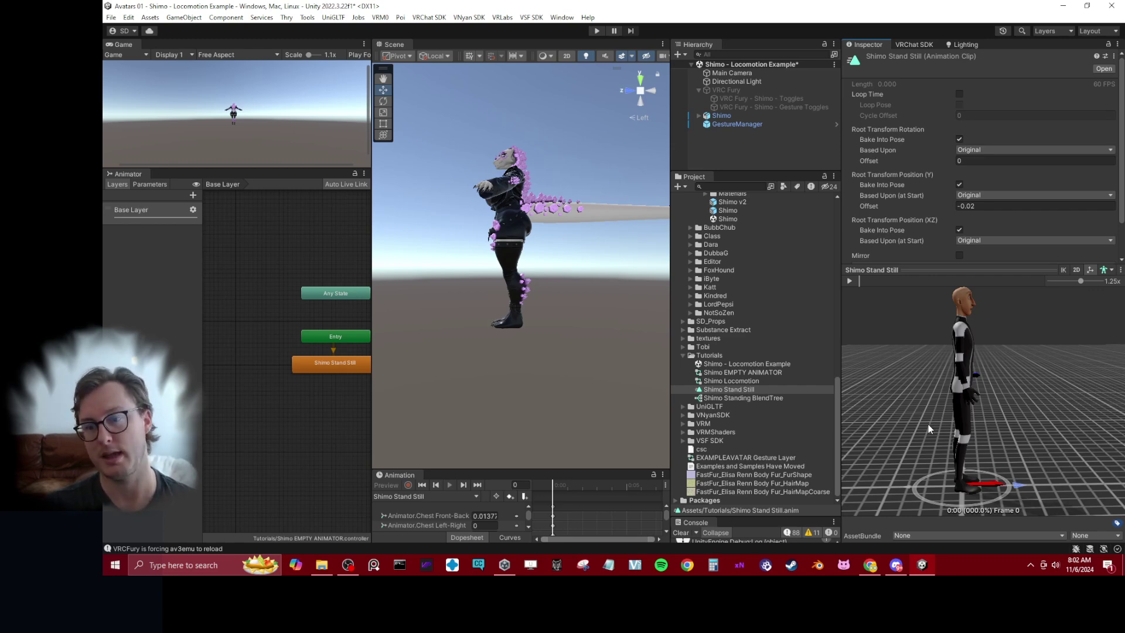
pyautogui.moveTo(999, 415); pyautogui.dragTo(1046, 467)
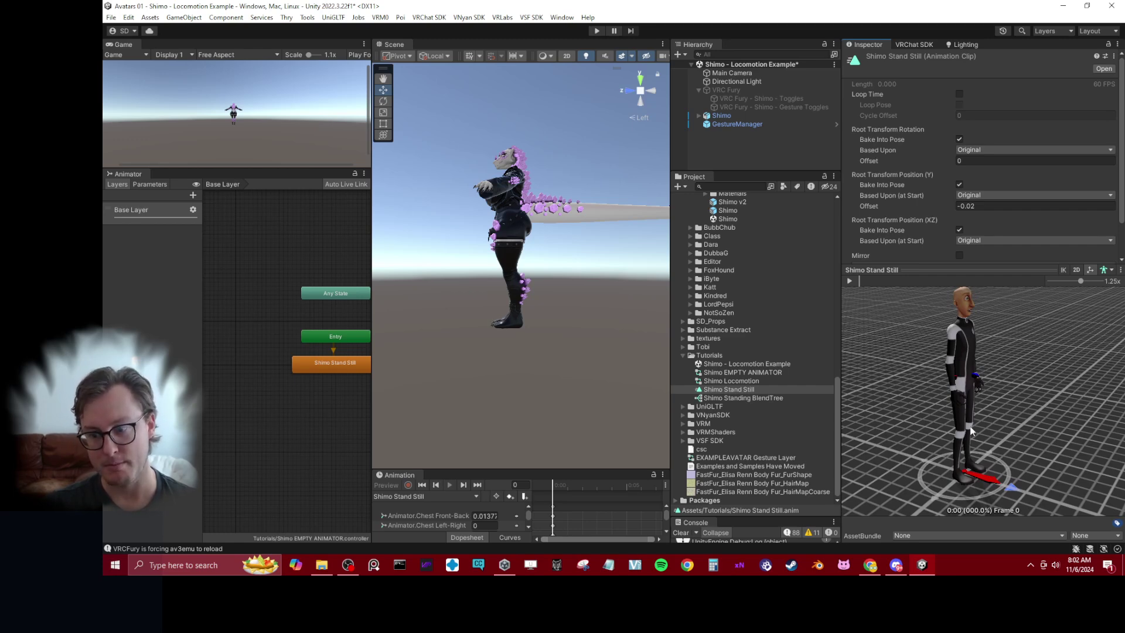
# - Select Shimo, preview the Stand Still pose, and enlarge the Animation panel and property names
pyautogui.click(738, 108)
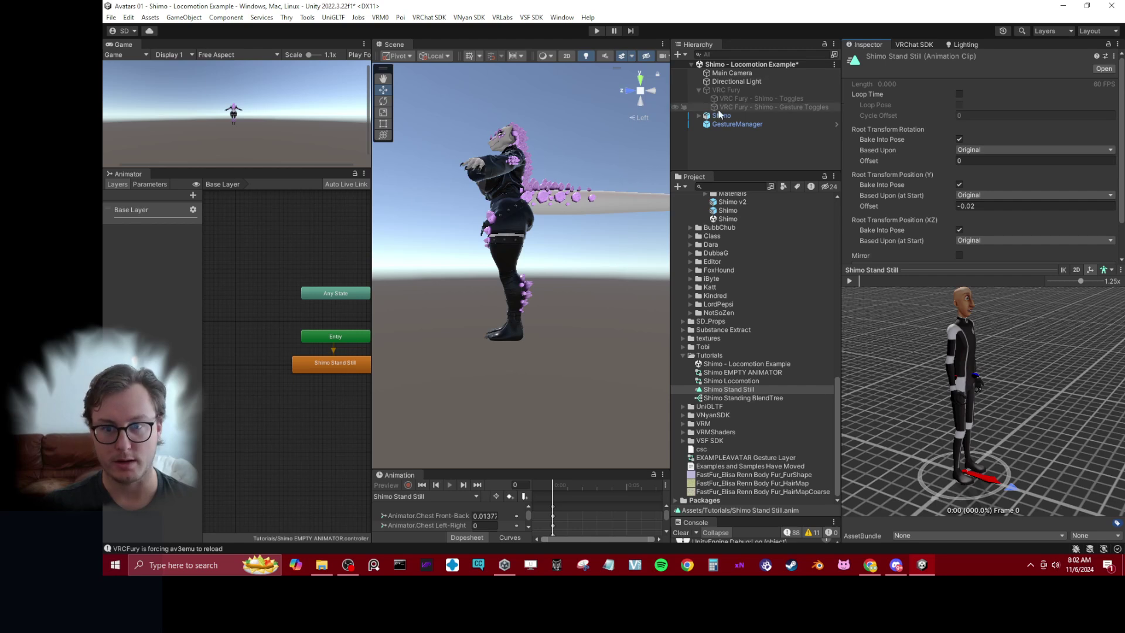
pyautogui.click(722, 115)
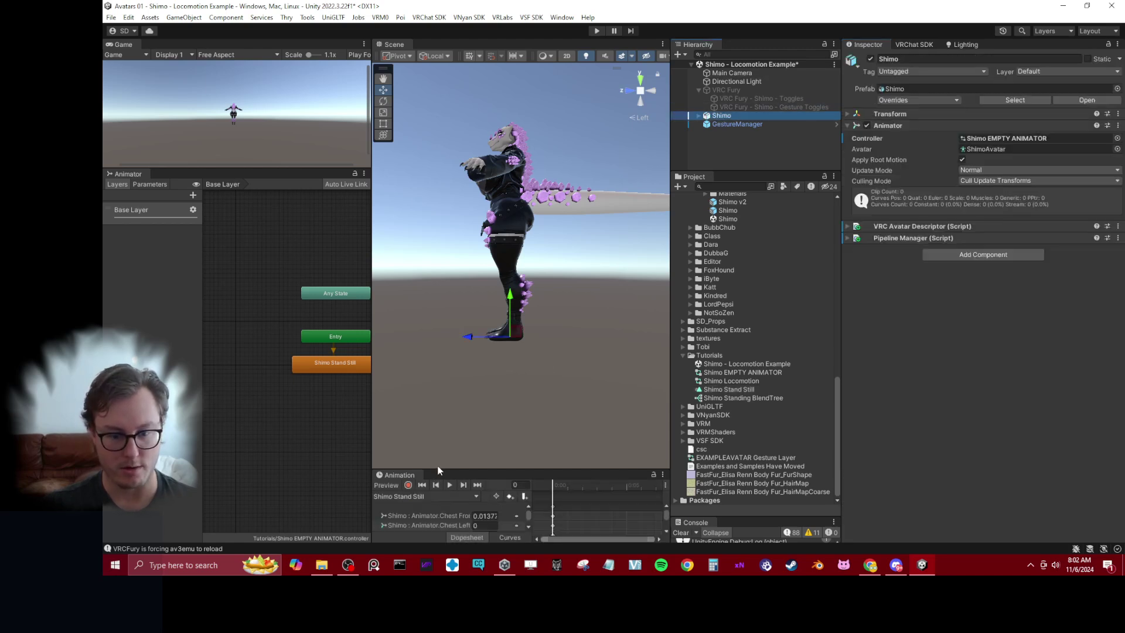
pyautogui.moveTo(438, 469); pyautogui.dragTo(162, 299)
pyautogui.click(387, 398)
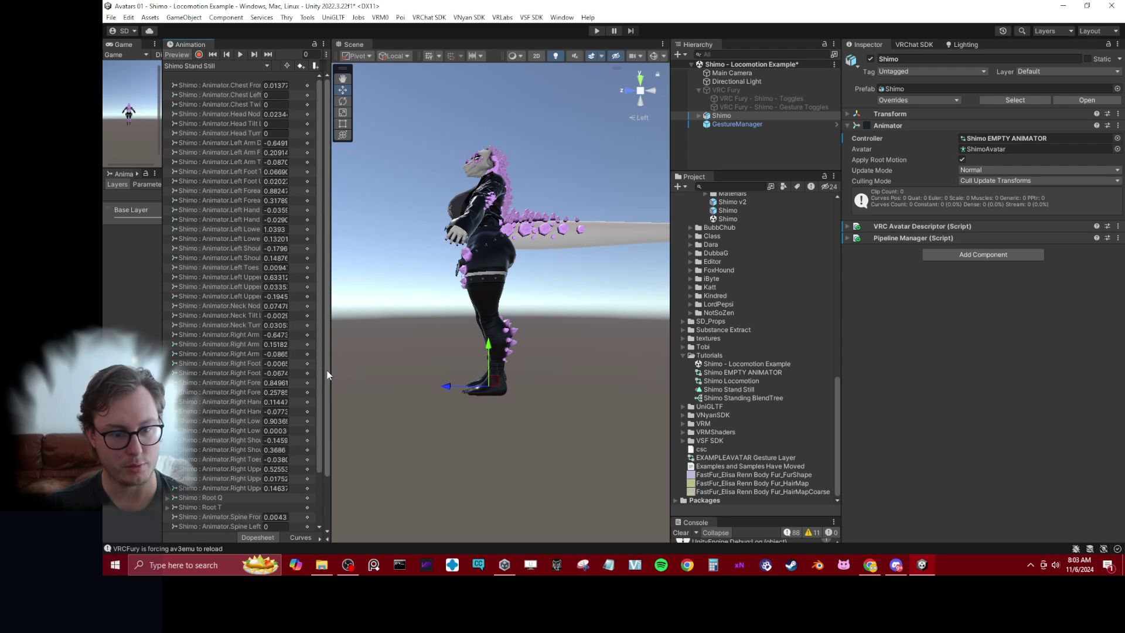
pyautogui.moveTo(329, 374); pyautogui.dragTo(505, 367)
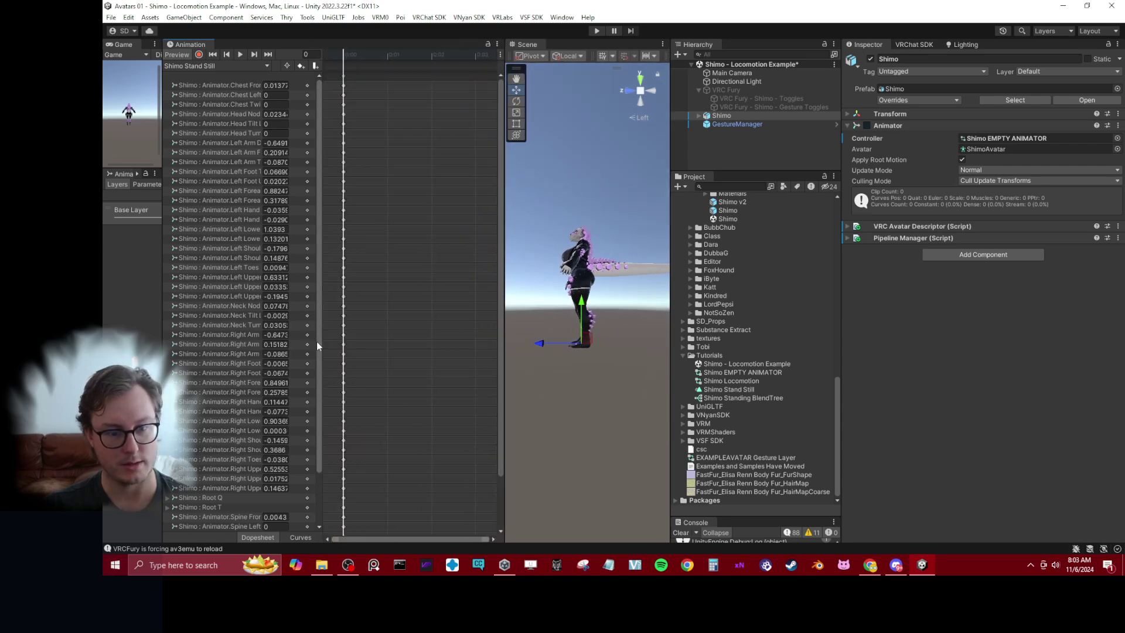
pyautogui.moveTo(317, 345); pyautogui.dragTo(478, 341)
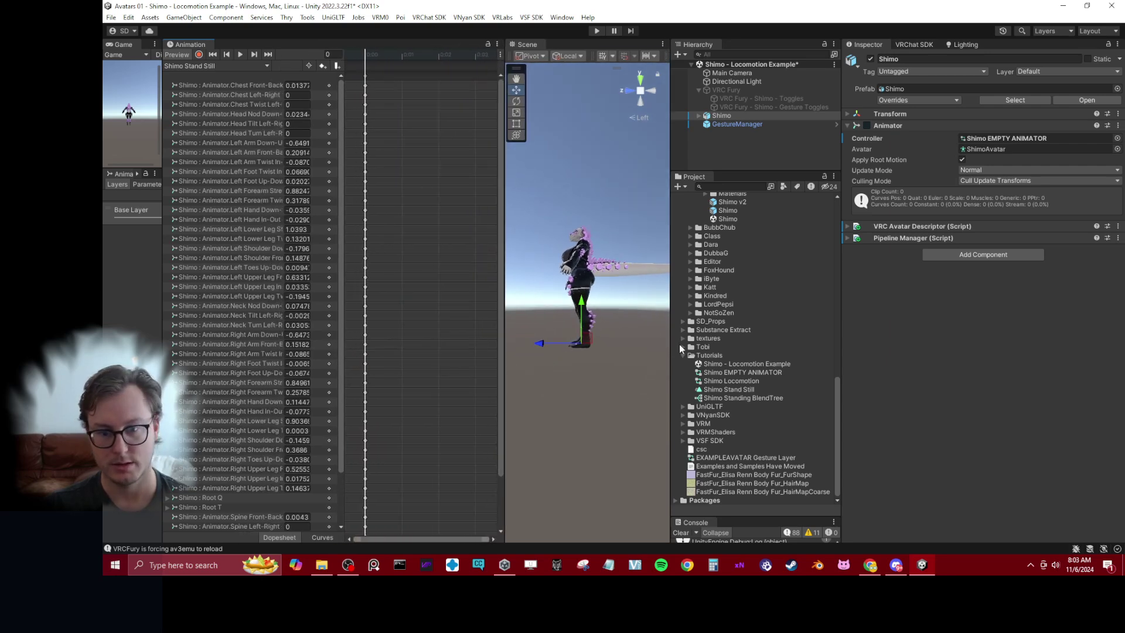
pyautogui.moveTo(671, 346); pyautogui.dragTo(996, 352)
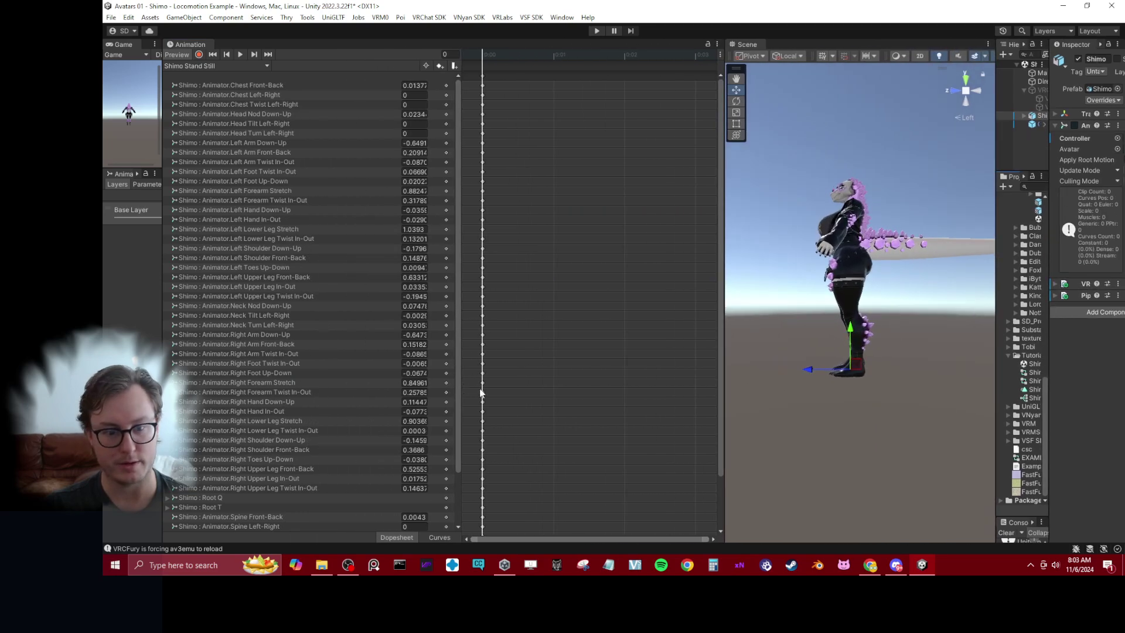
pyautogui.moveTo(461, 409); pyautogui.dragTo(401, 413)
pyautogui.keyDown('alt'); pyautogui.moveTo(729, 376); pyautogui.dragTo(817, 357); pyautogui.keyUp('alt')
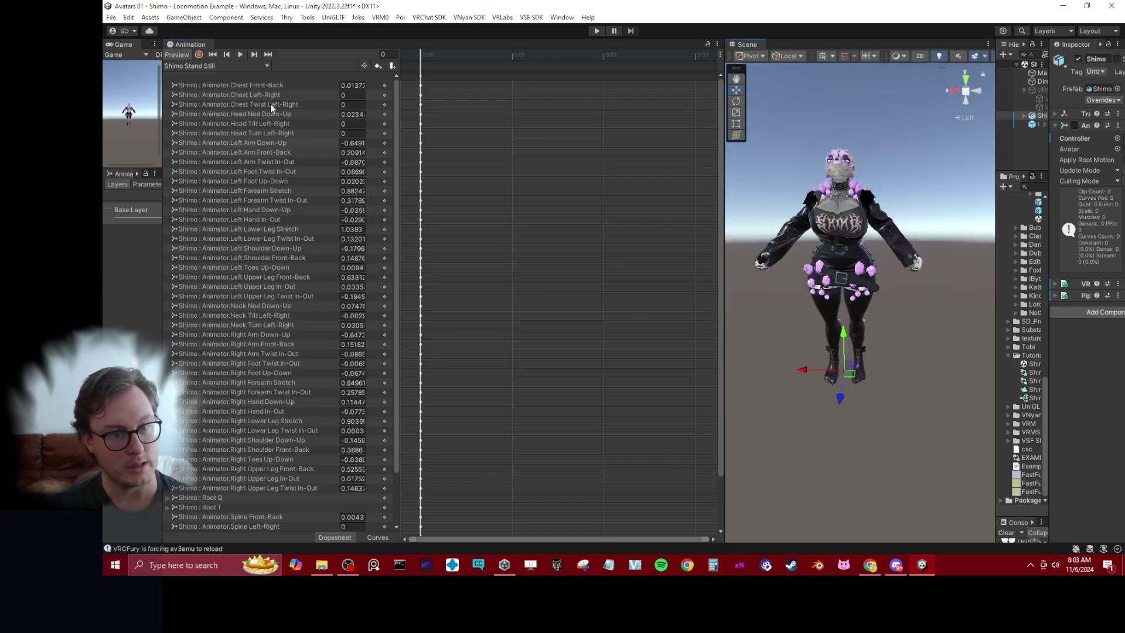
pyautogui.scroll(-3, 276, 375)
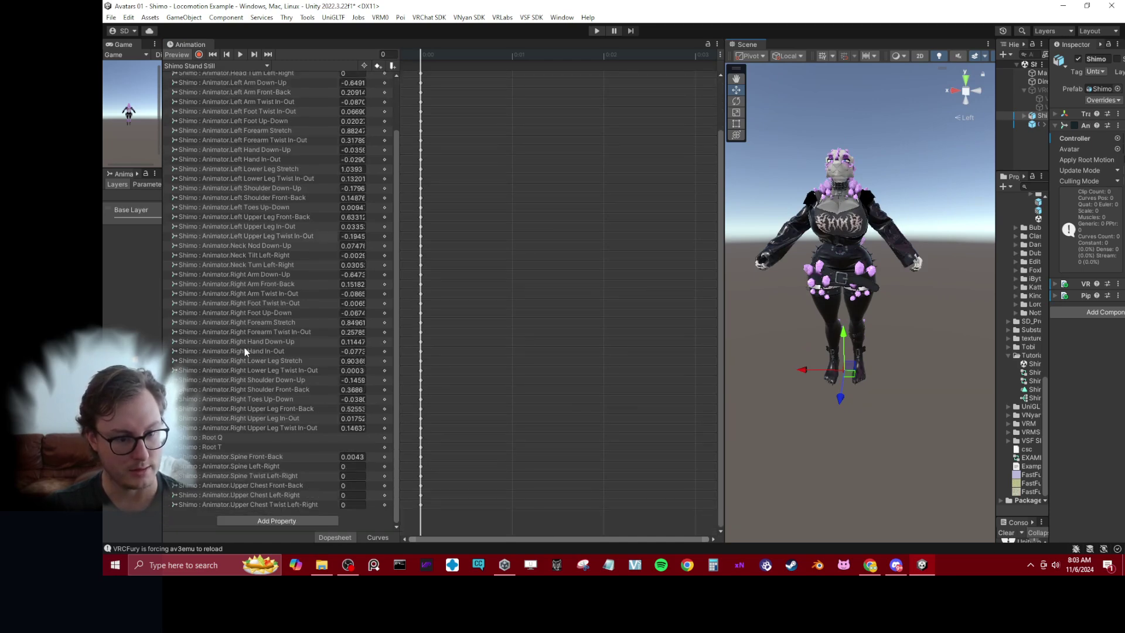
# - Set Right Arm Down-Up to -3.8 and Left Arm Down-Up to -3.37
pyautogui.click(263, 218)
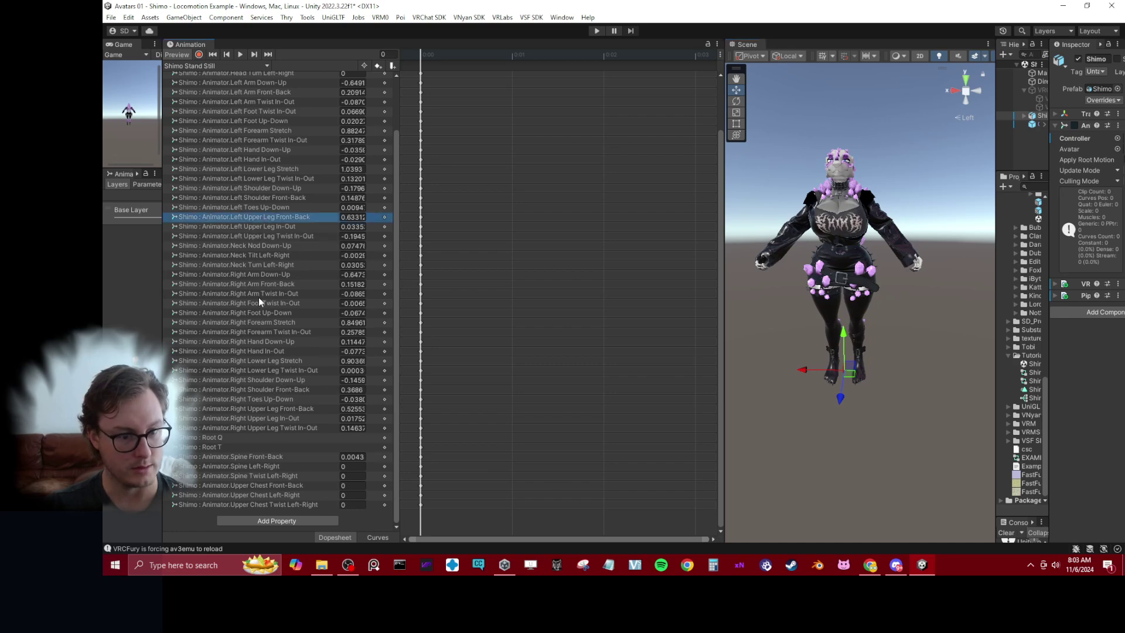
pyautogui.click(333, 284)
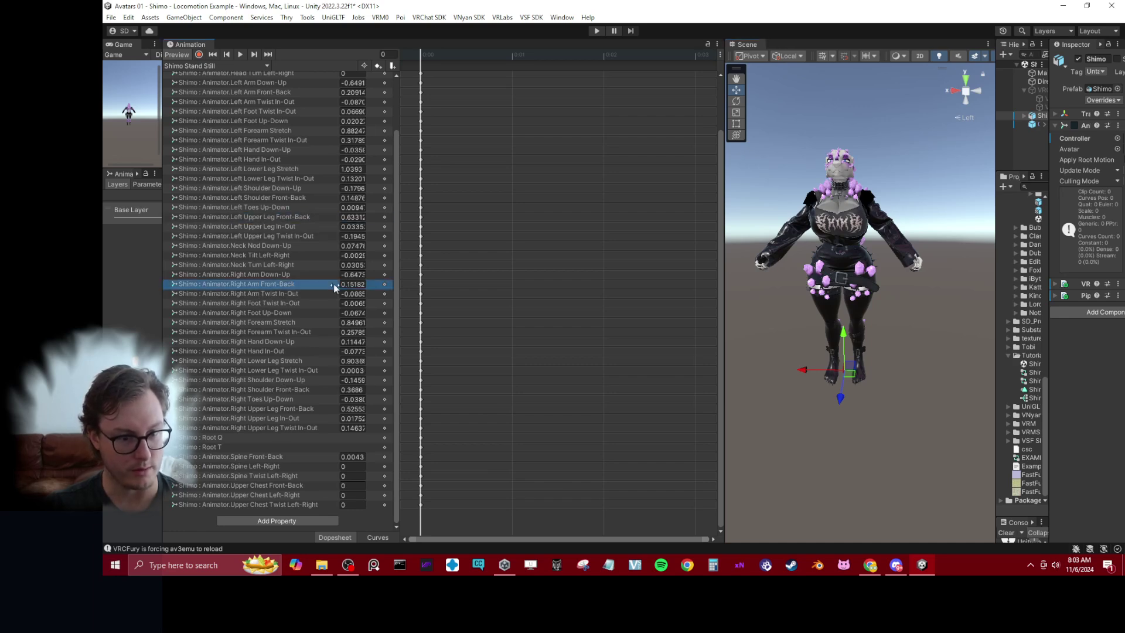
pyautogui.click(330, 275)
pyautogui.click(351, 275)
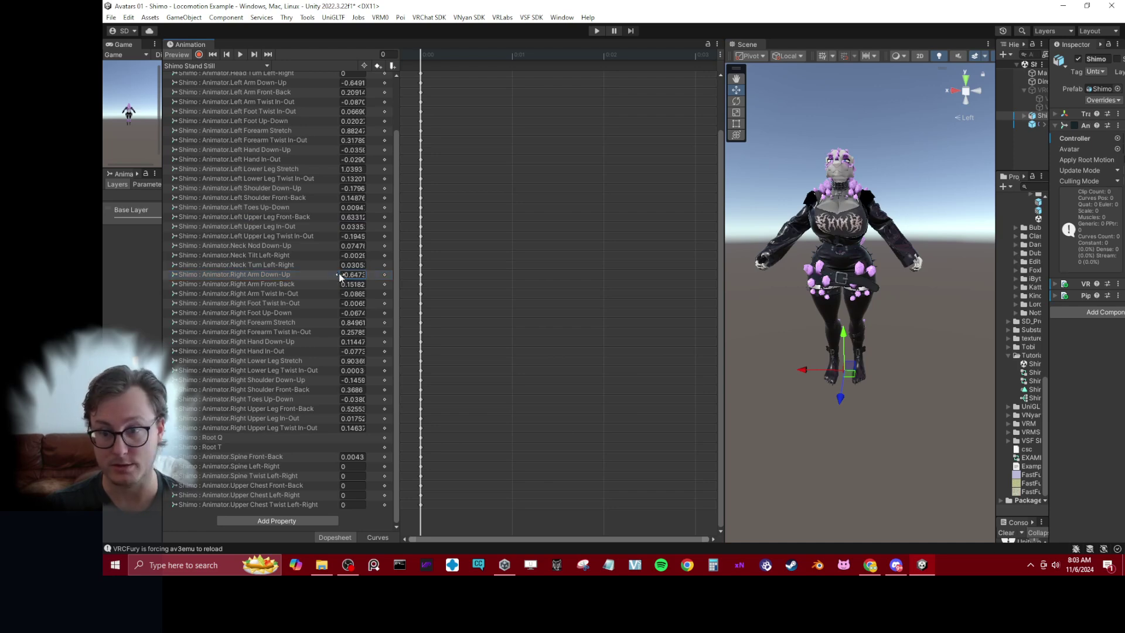
pyautogui.write('-1.14')
pyautogui.press('BackSpace')
pyautogui.press('BackSpace')
pyautogui.press('BackSpace')
pyautogui.press('BackSpace')
pyautogui.write('0.13')
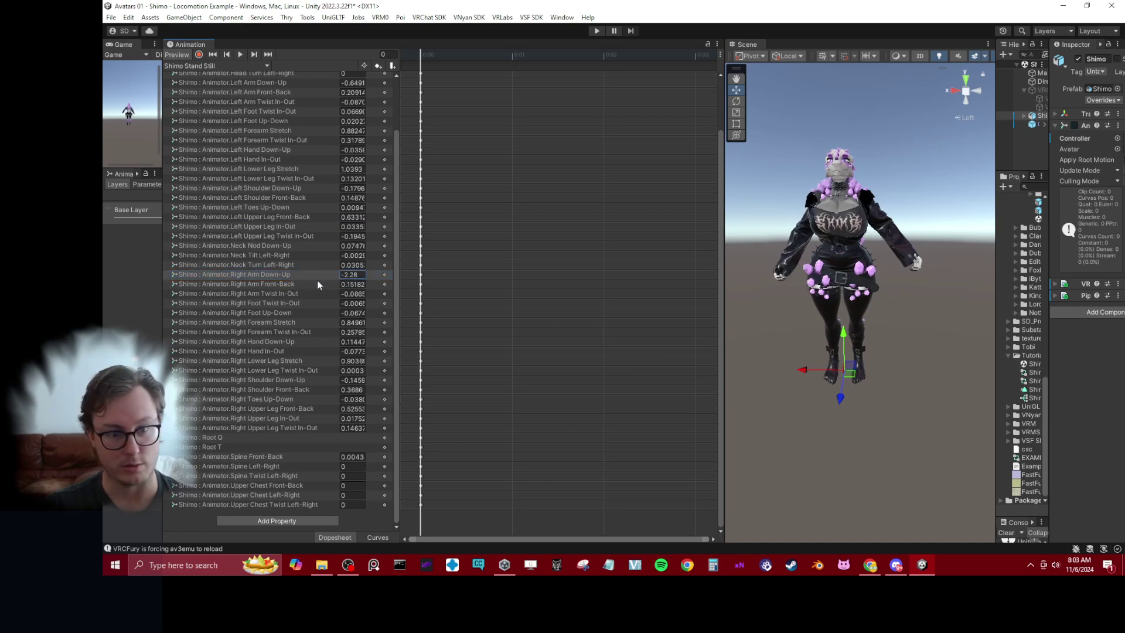
pyautogui.press('BackSpace')
pyautogui.press('BackSpace')
pyautogui.press('BackSpace')
pyautogui.press('BackSpace')
pyautogui.write('3.8')
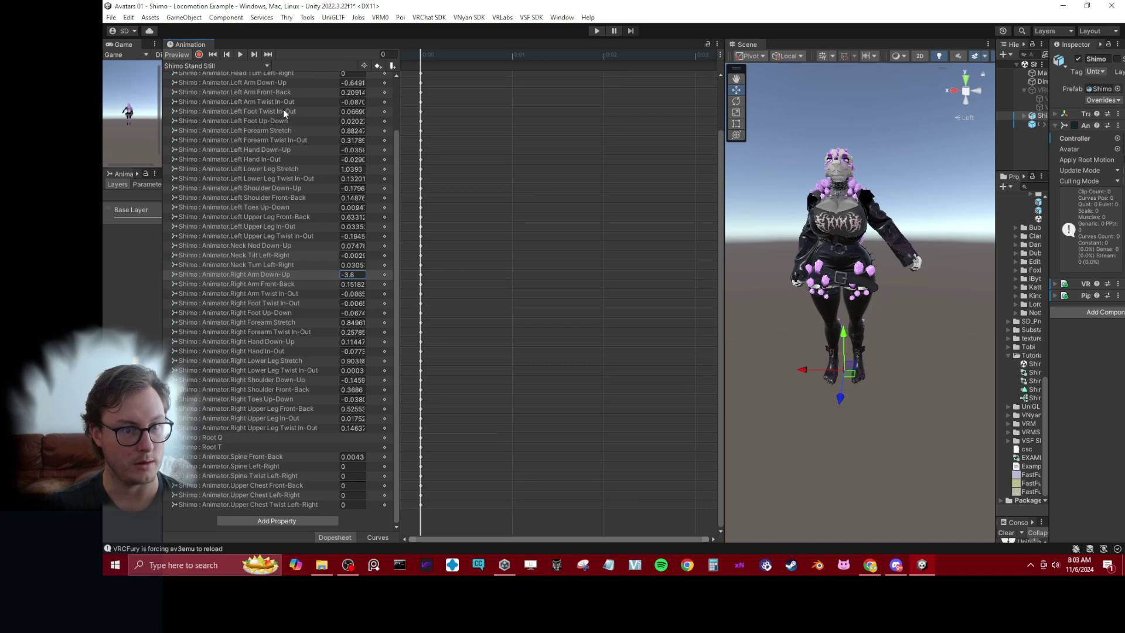
pyautogui.scroll(3, 280, 181)
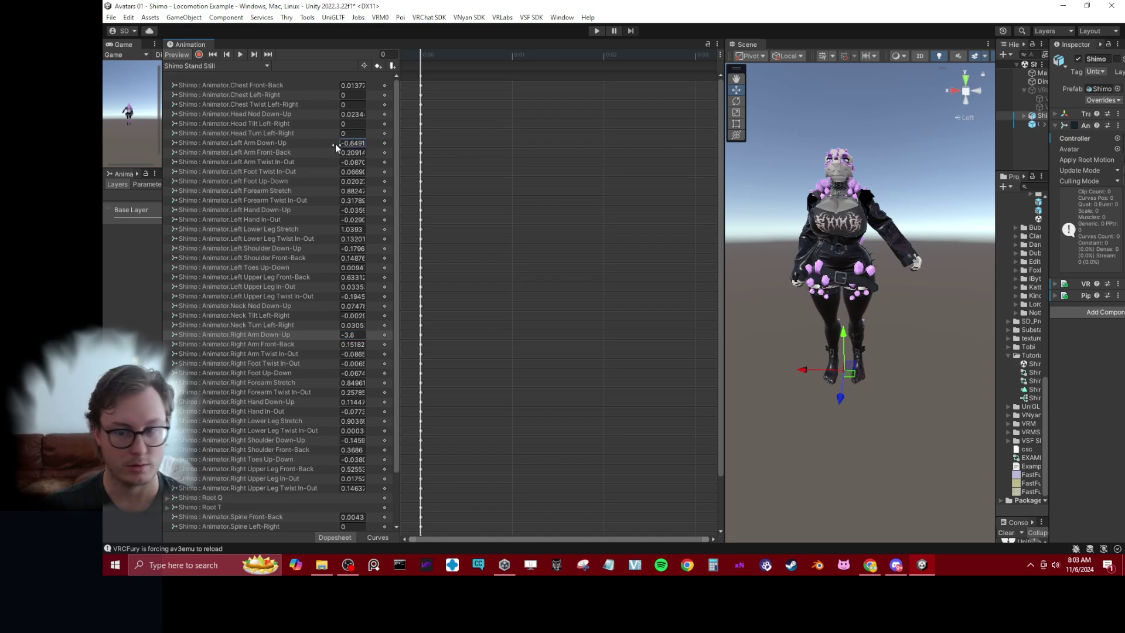
pyautogui.moveTo(335, 143); pyautogui.dragTo(286, 145)
pyautogui.keyDown('alt'); pyautogui.moveTo(838, 304); pyautogui.dragTo(879, 310); pyautogui.keyUp('alt')
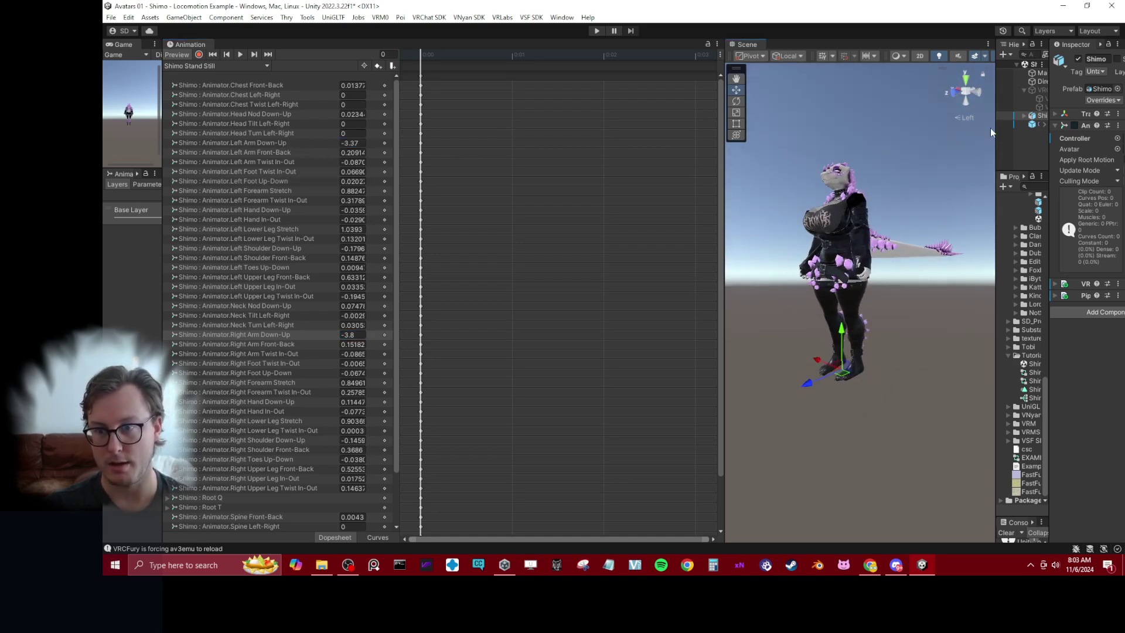
pyautogui.click(966, 94)
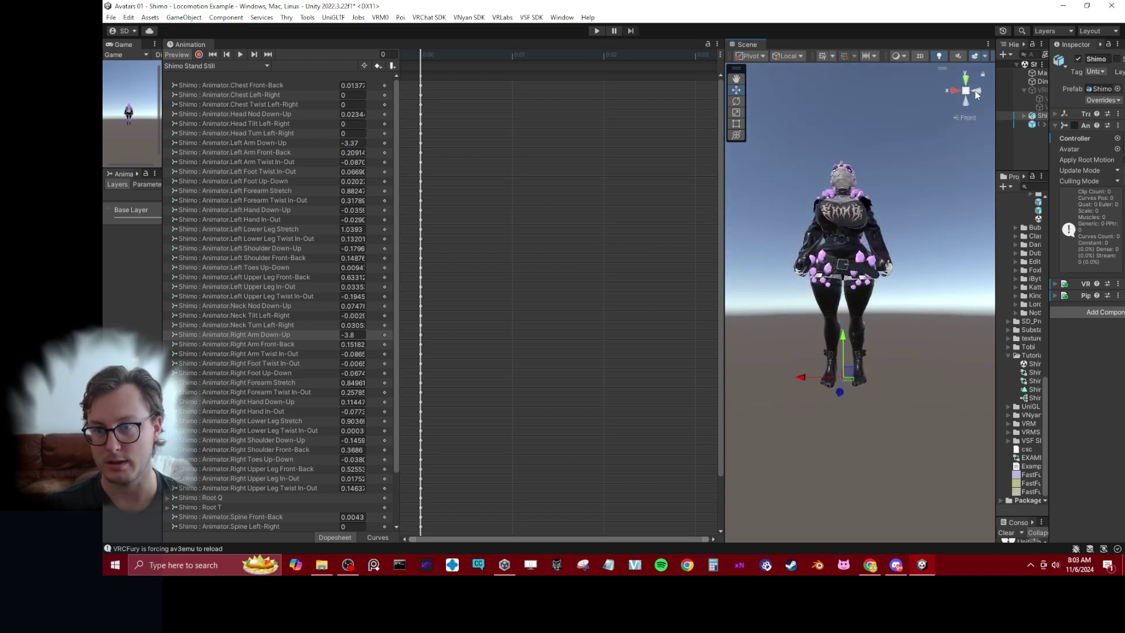
pyautogui.click(975, 91)
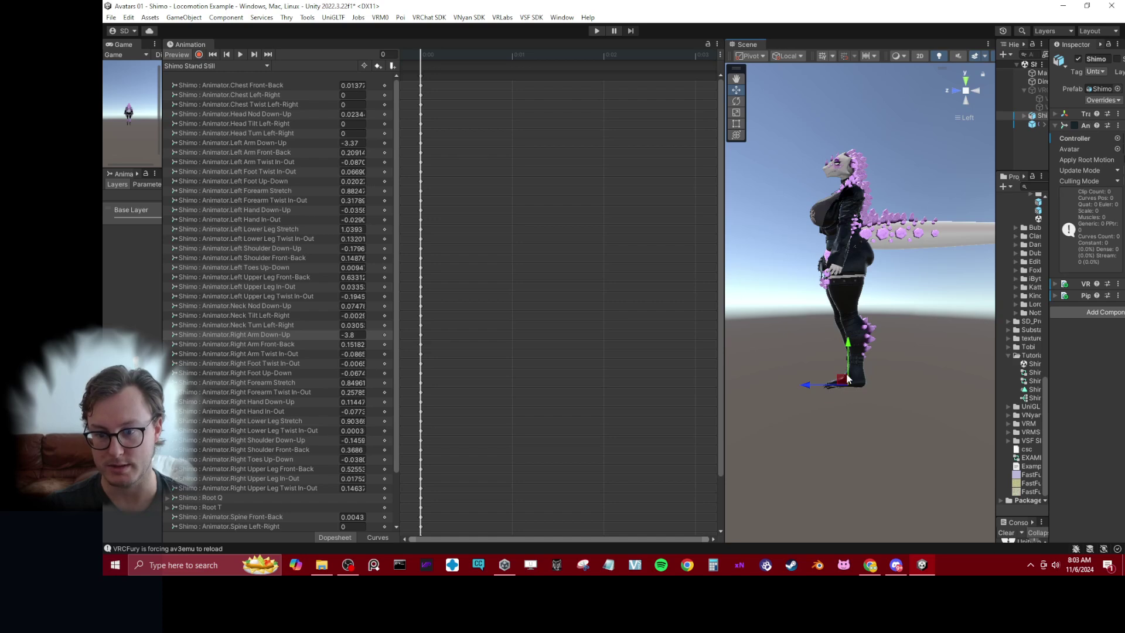
pyautogui.scroll(10, 847, 380)
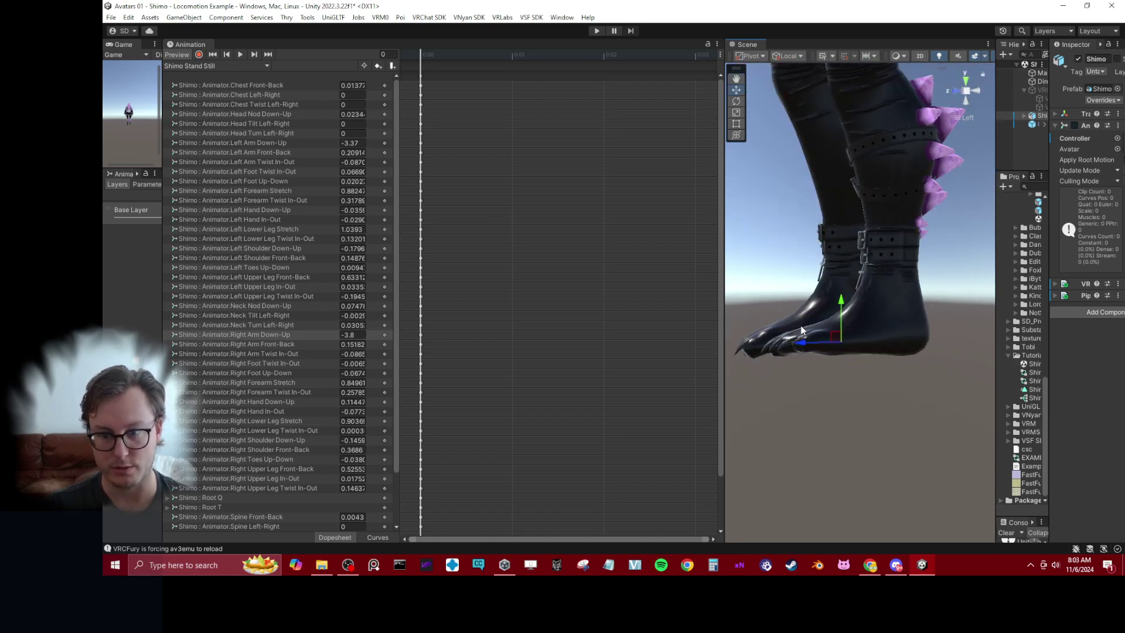
pyautogui.scroll(-3, 275, 328)
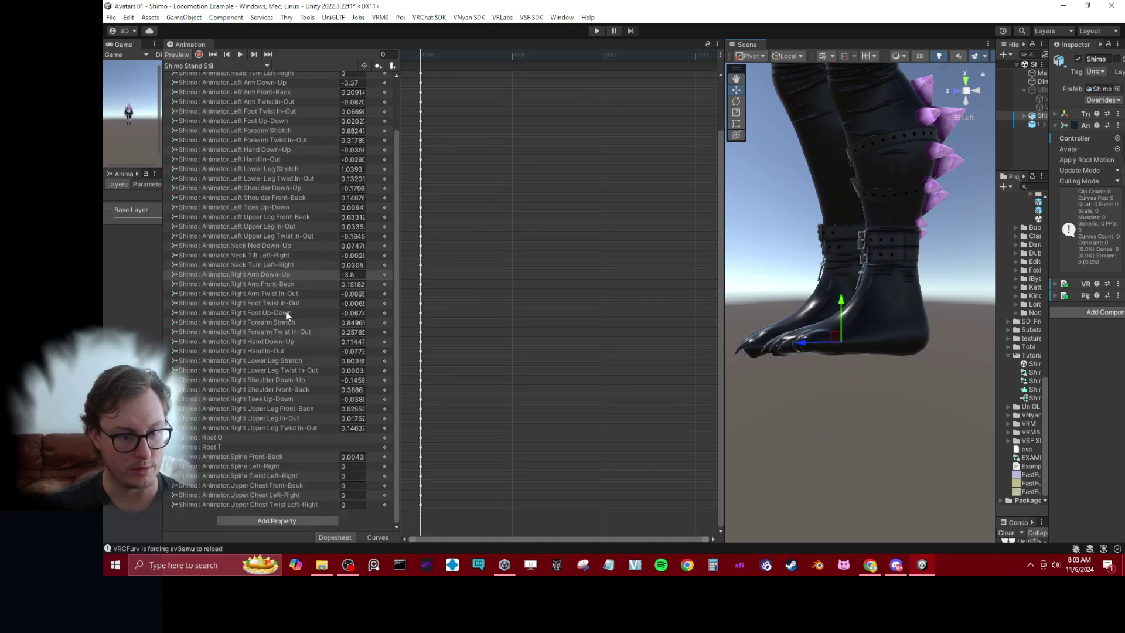
pyautogui.click(337, 305)
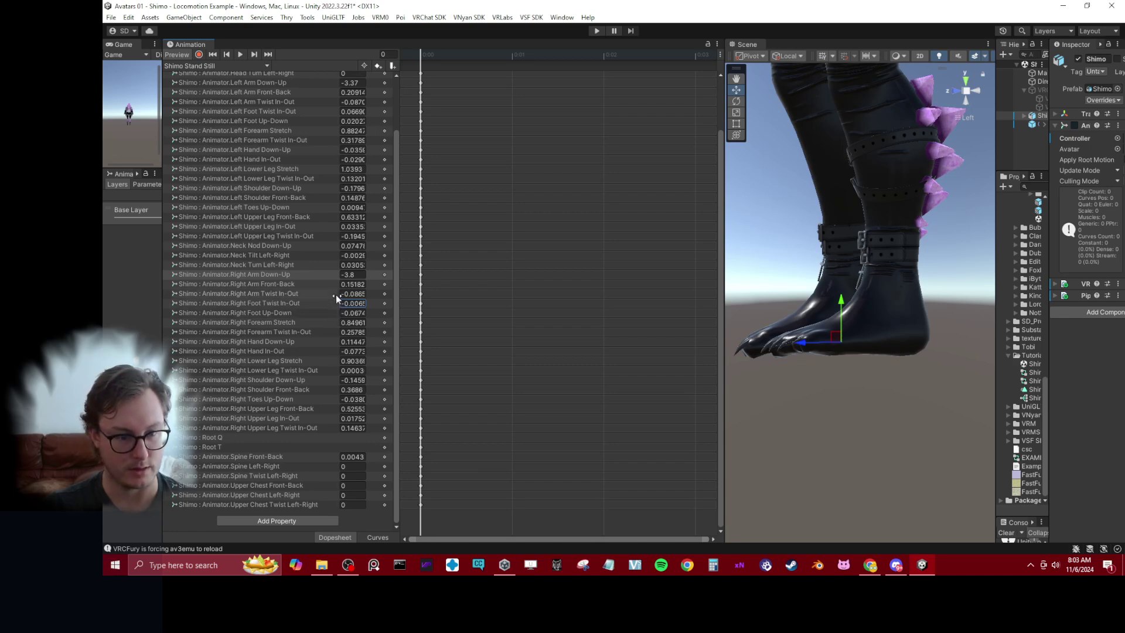
pyautogui.moveTo(336, 317); pyautogui.dragTo(290, 315)
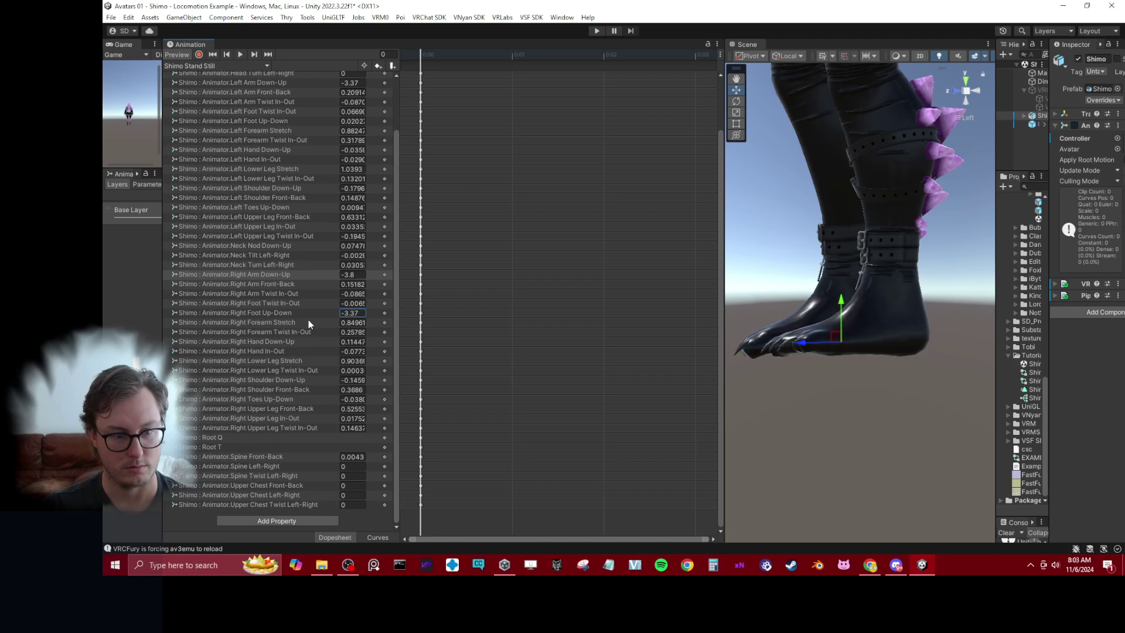
pyautogui.write('-0.0674')
pyautogui.press('Return')
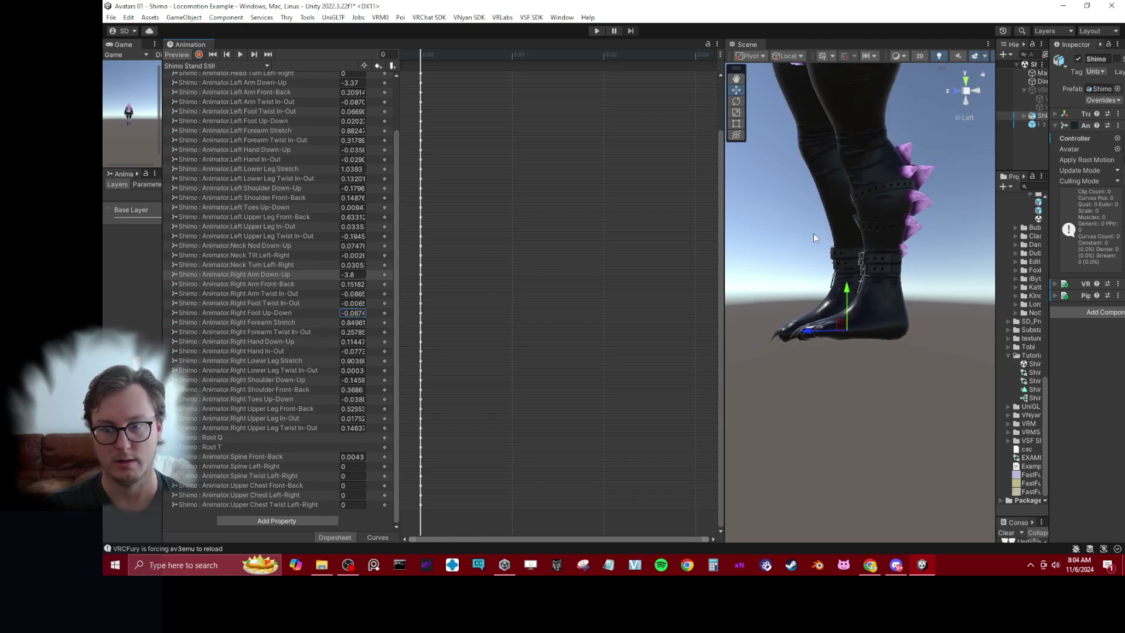
pyautogui.keyDown('alt'); pyautogui.moveTo(813, 238); pyautogui.dragTo(911, 308); pyautogui.keyUp('alt')
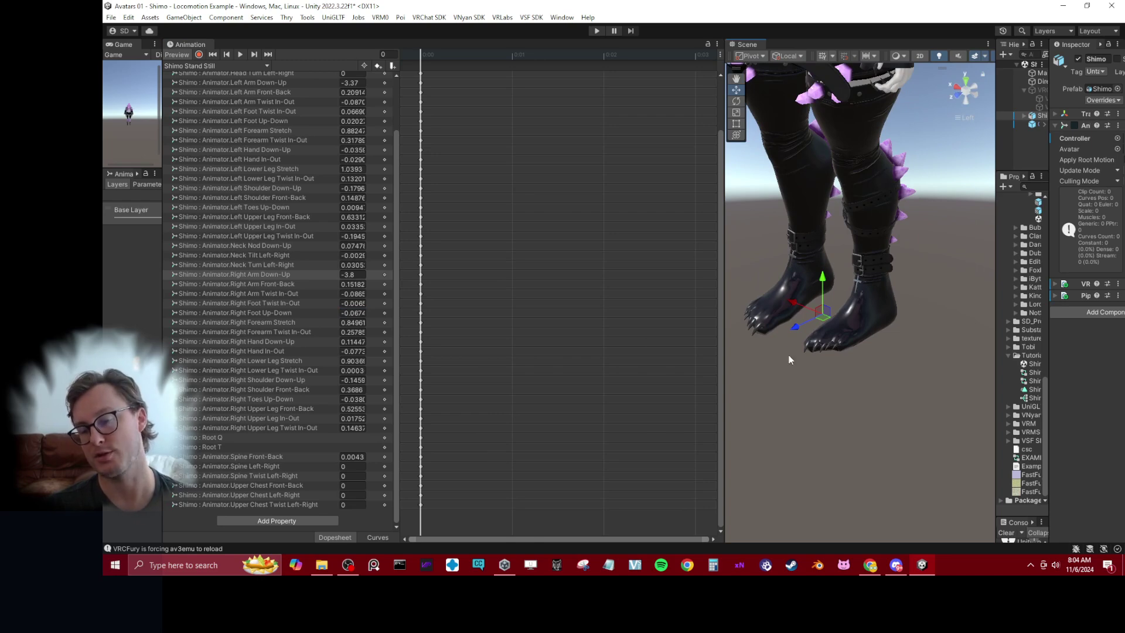
pyautogui.moveTo(727, 373); pyautogui.dragTo(478, 363)
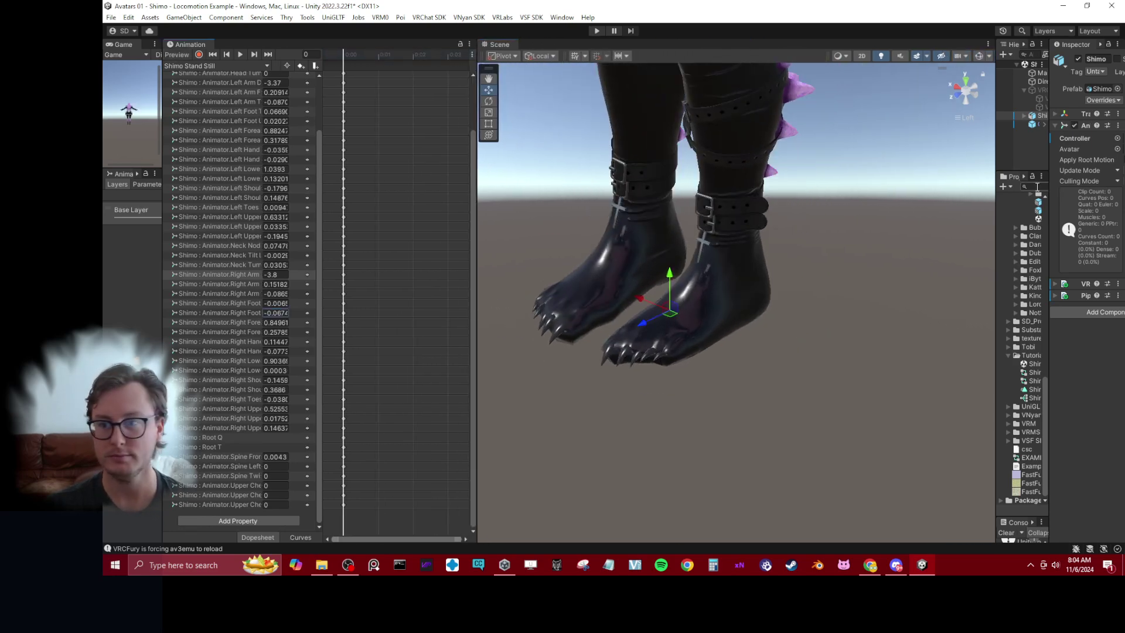
# - Delete the Constraints object from under the Shimo avatar
pyautogui.moveTo(996, 157); pyautogui.dragTo(818, 169)
pyautogui.click(806, 116)
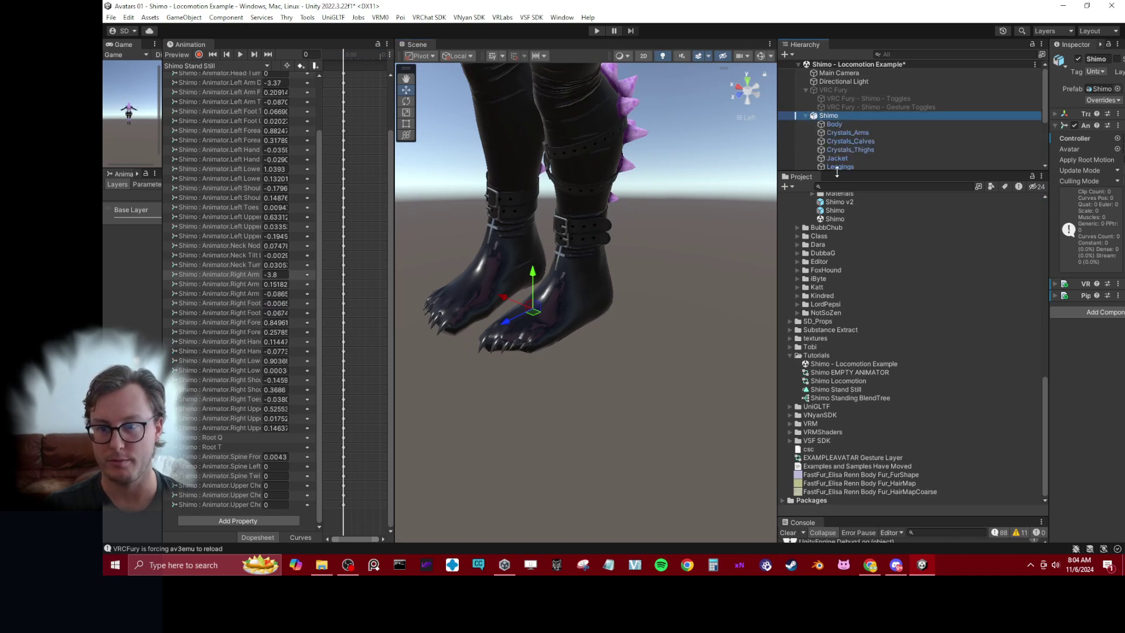
pyautogui.moveTo(908, 171); pyautogui.dragTo(908, 398)
pyautogui.click(853, 252)
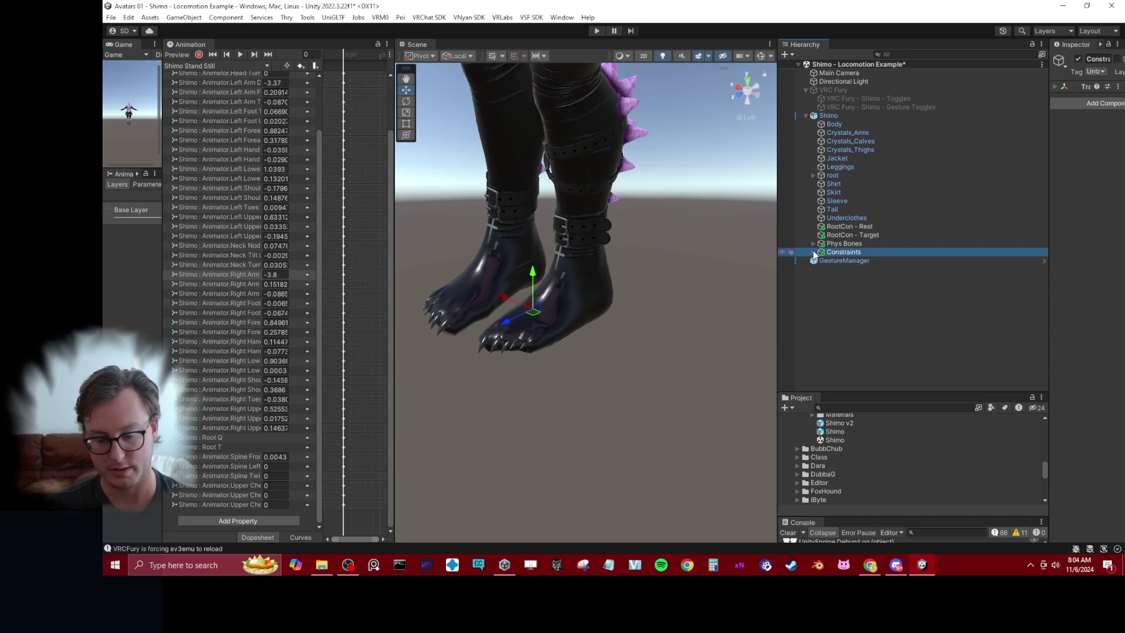
pyautogui.press('Delete')
# - Widen the Scene and Animation panels, then start and stop Play mode
pyautogui.moveTo(777, 203); pyautogui.dragTo(972, 200)
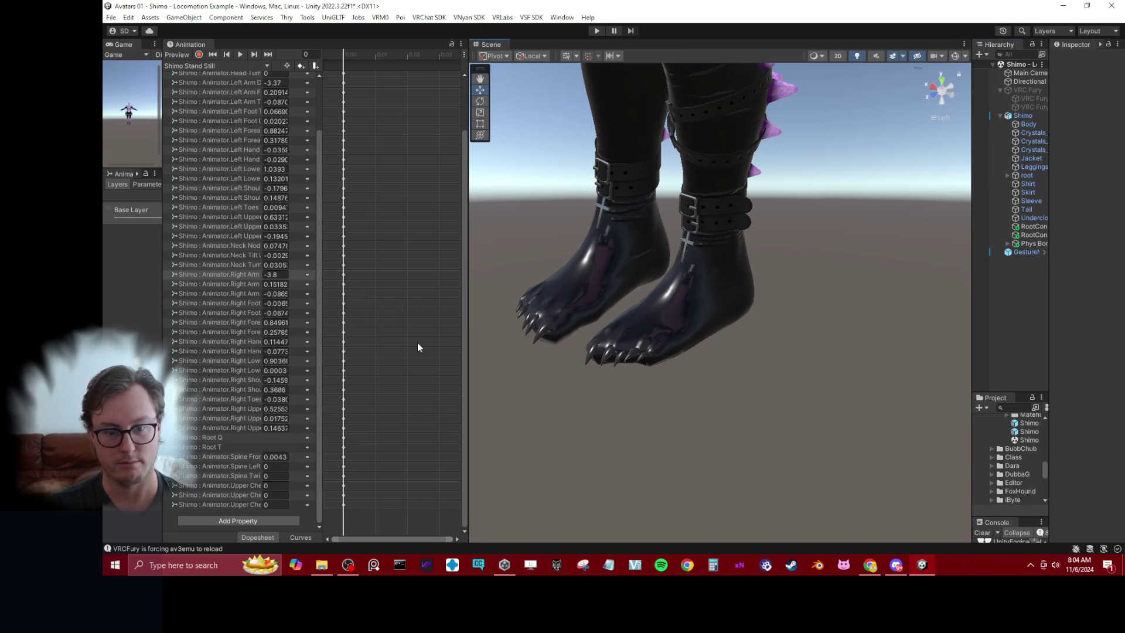
pyautogui.moveTo(472, 363); pyautogui.dragTo(739, 335)
pyautogui.click(596, 33)
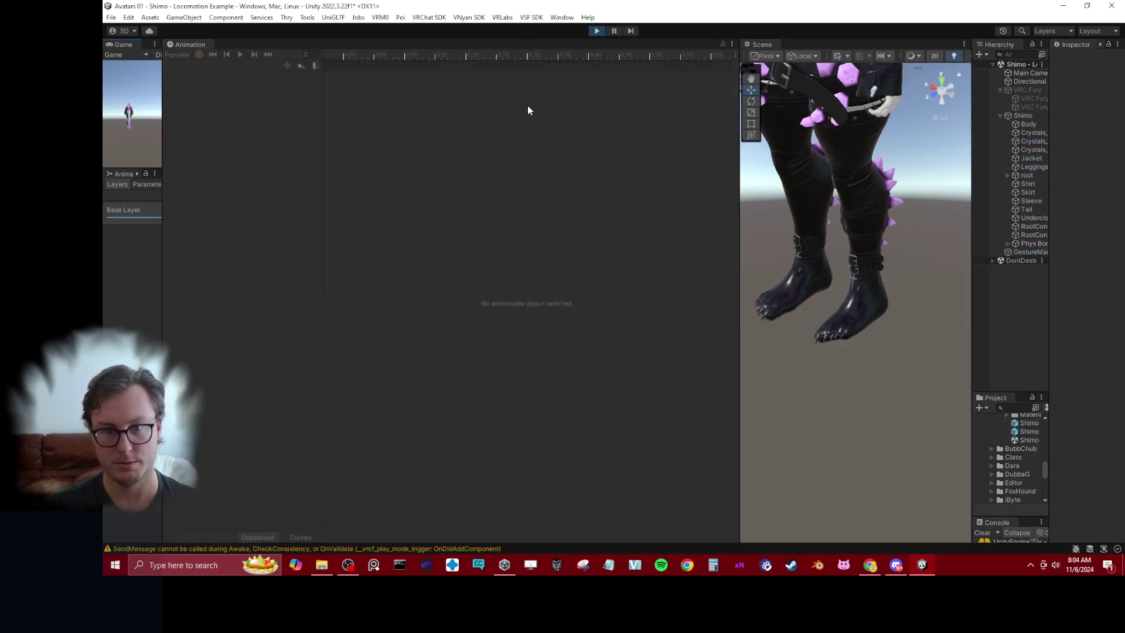
pyautogui.click(596, 31)
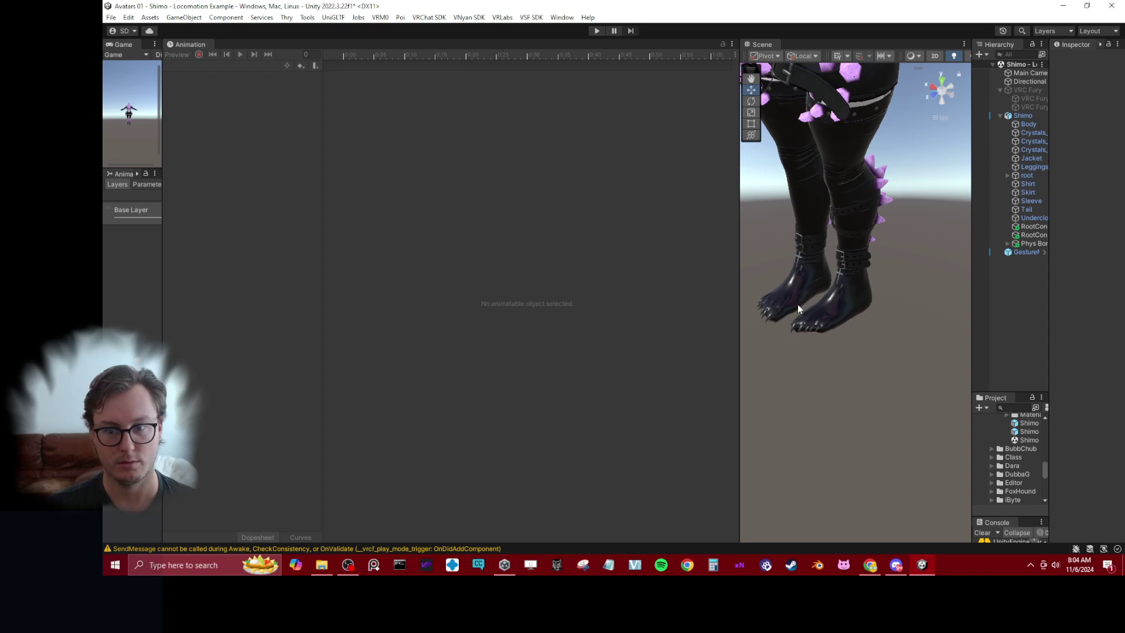
# - Preview the clip on Shimo and set Right Foot Twist In-Out to -0.28
pyautogui.click(1020, 116)
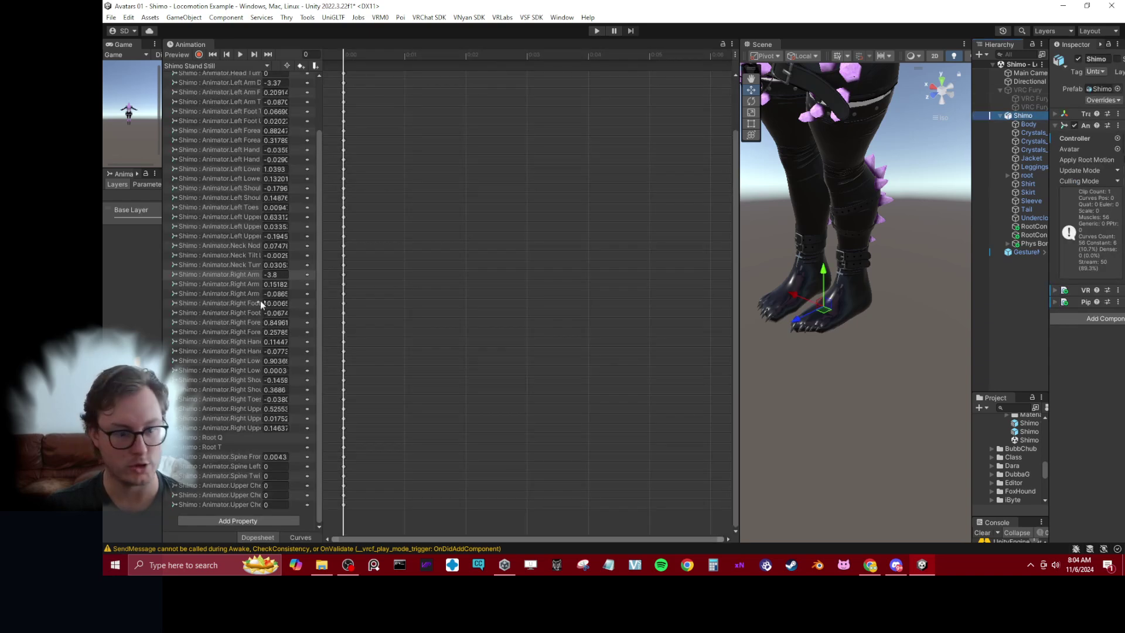
pyautogui.click(177, 54)
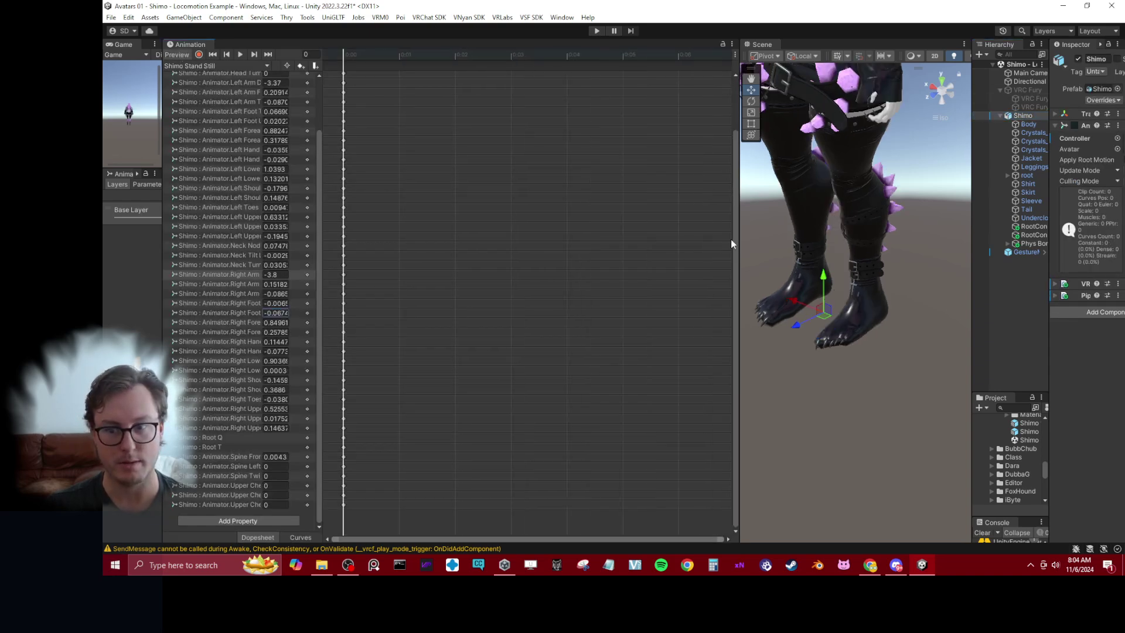
pyautogui.keyDown('alt'); pyautogui.moveTo(850, 263); pyautogui.dragTo(884, 321); pyautogui.keyUp('alt')
pyautogui.scroll(3, 883, 321)
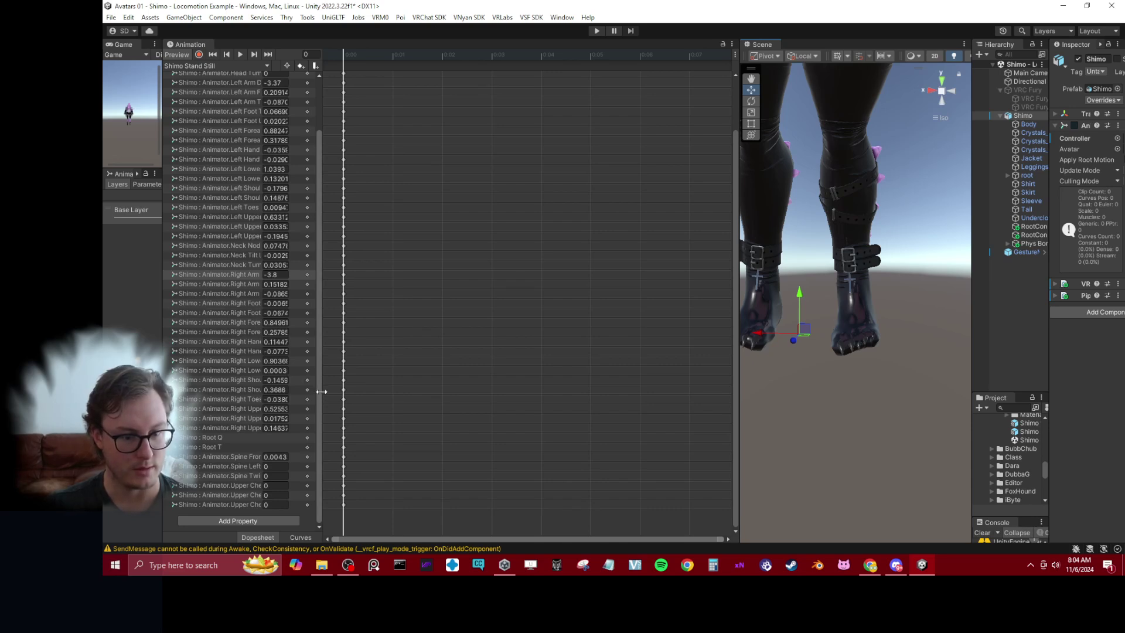
pyautogui.moveTo(322, 391); pyautogui.dragTo(434, 375)
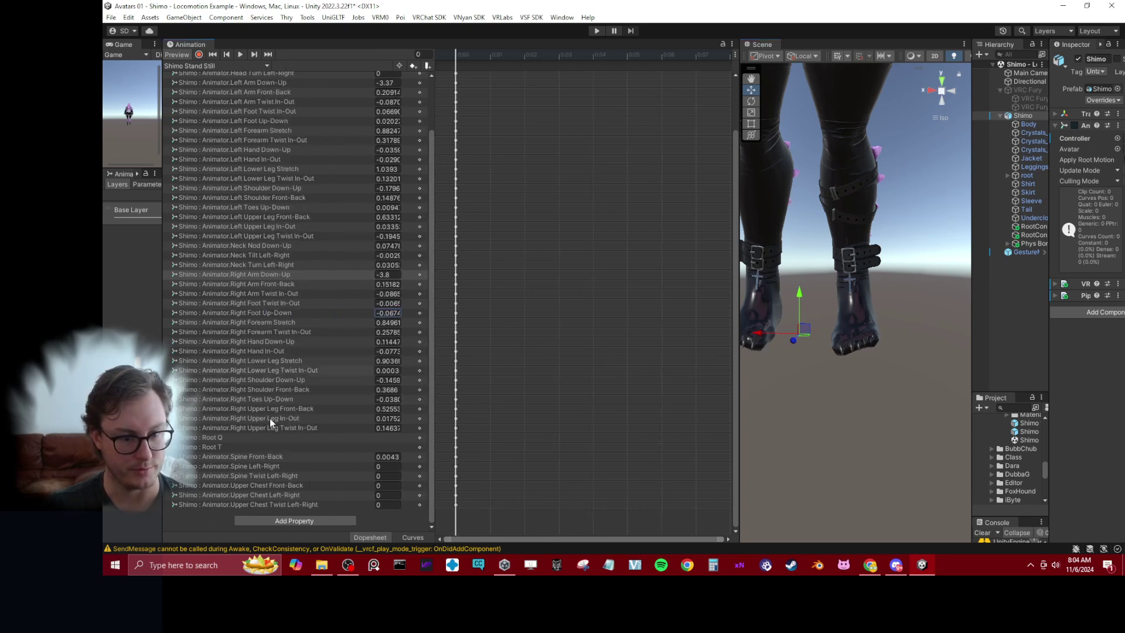
pyautogui.click(367, 303)
pyautogui.write('-0.28')
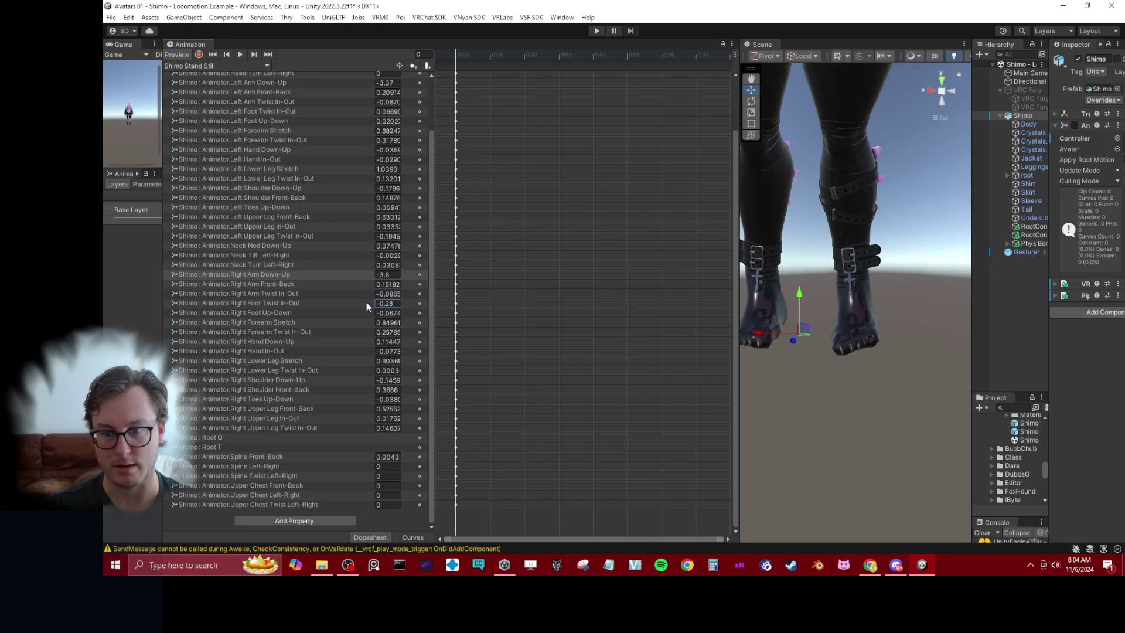
# - Set Left Foot Twist In-Out to -0.29 and Left Foot Up-Down to 0.05
pyautogui.keyDown('alt'); pyautogui.moveTo(850, 287); pyautogui.dragTo(947, 289); pyautogui.keyUp('alt')
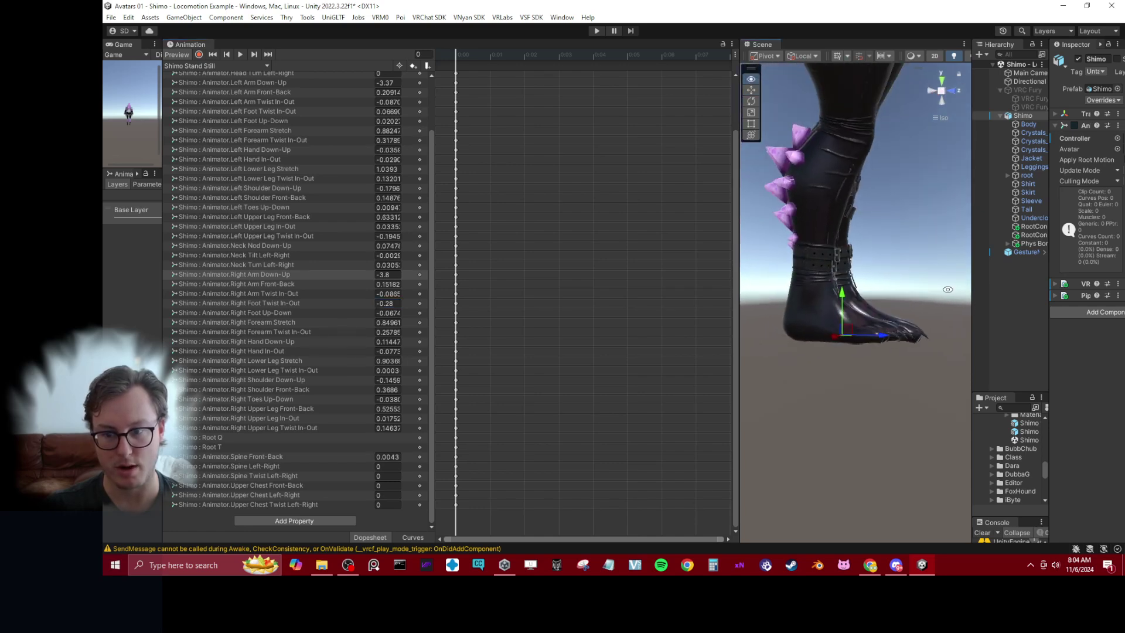
pyautogui.keyDown('alt'); pyautogui.moveTo(762, 276); pyautogui.dragTo(609, 273); pyautogui.keyUp('alt')
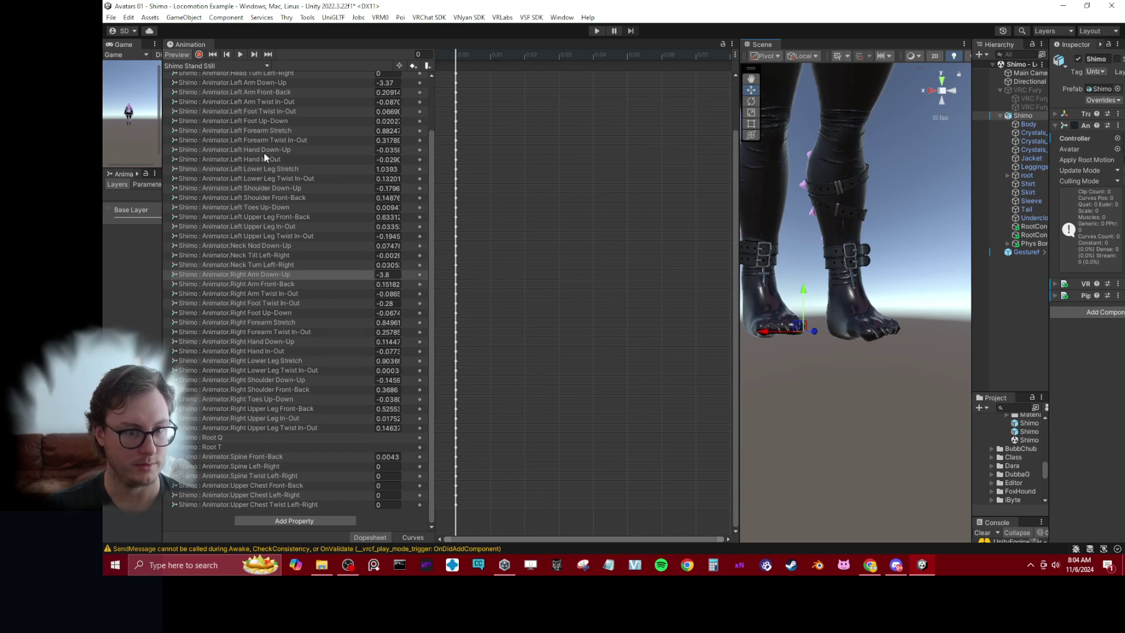
pyautogui.moveTo(368, 112)
pyautogui.mouseDown()
pyautogui.moveTo(357, 111)
pyautogui.moveTo(371, 122)
pyautogui.mouseUp()
pyautogui.moveTo(773, 229); pyautogui.dragTo(701, 301, button='right')
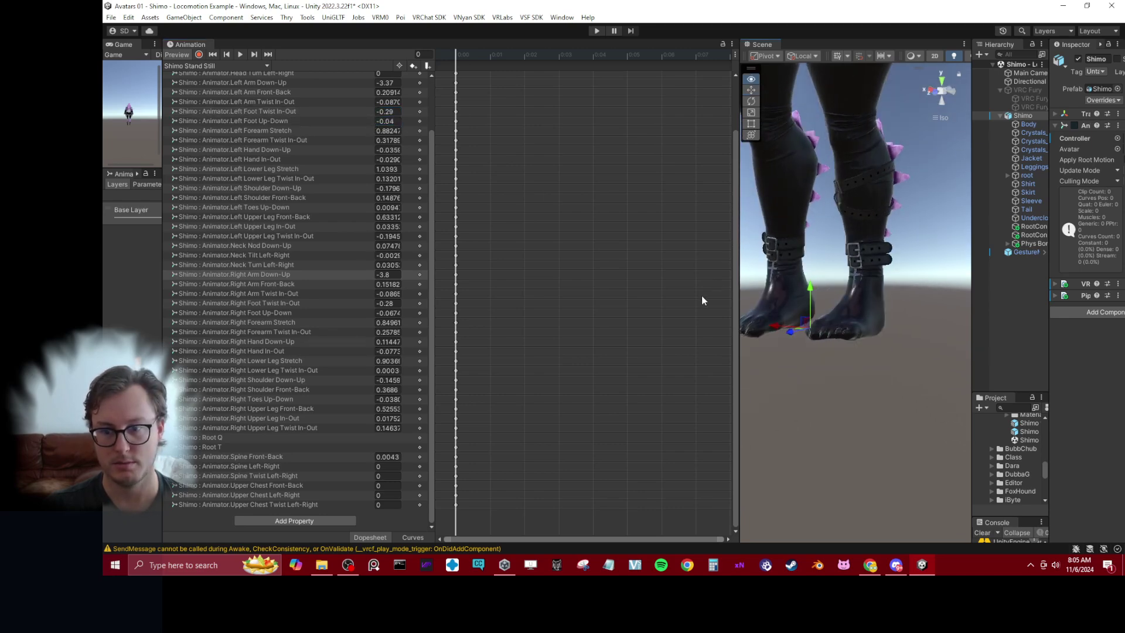
pyautogui.click(370, 121)
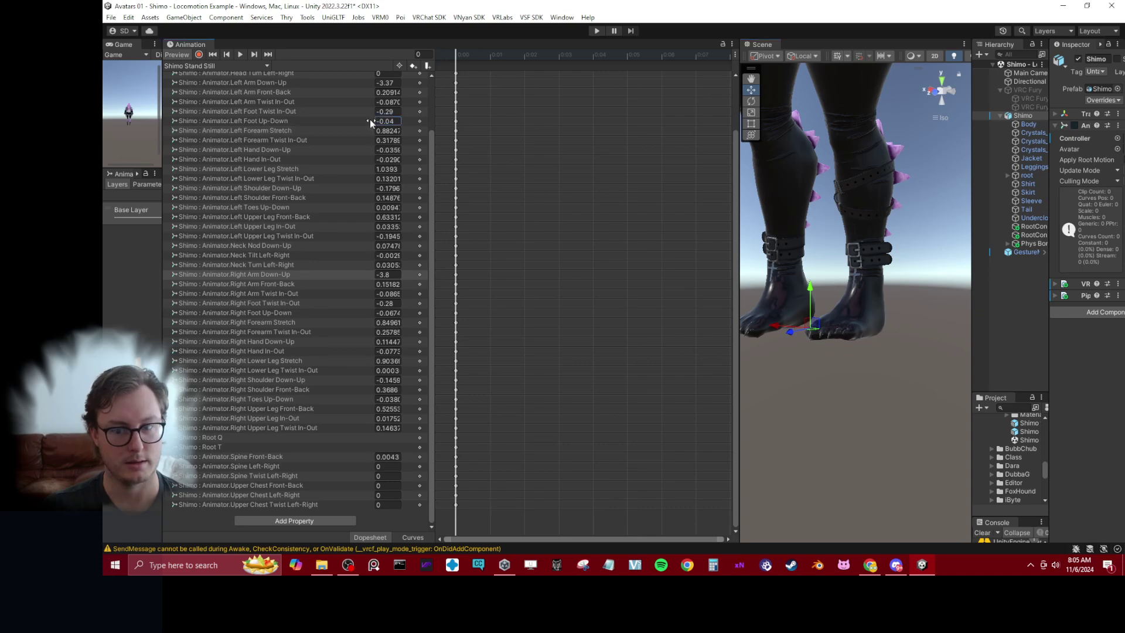
pyautogui.moveTo(371, 121); pyautogui.dragTo(373, 122)
pyautogui.moveTo(832, 229); pyautogui.dragTo(877, 238, button='right')
# - Frame the whole avatar, rearrange the panels, and select Left Lower Leg Twist In-Out (0.13201)
pyautogui.moveTo(877, 237); pyautogui.dragTo(870, 256, button='middle')
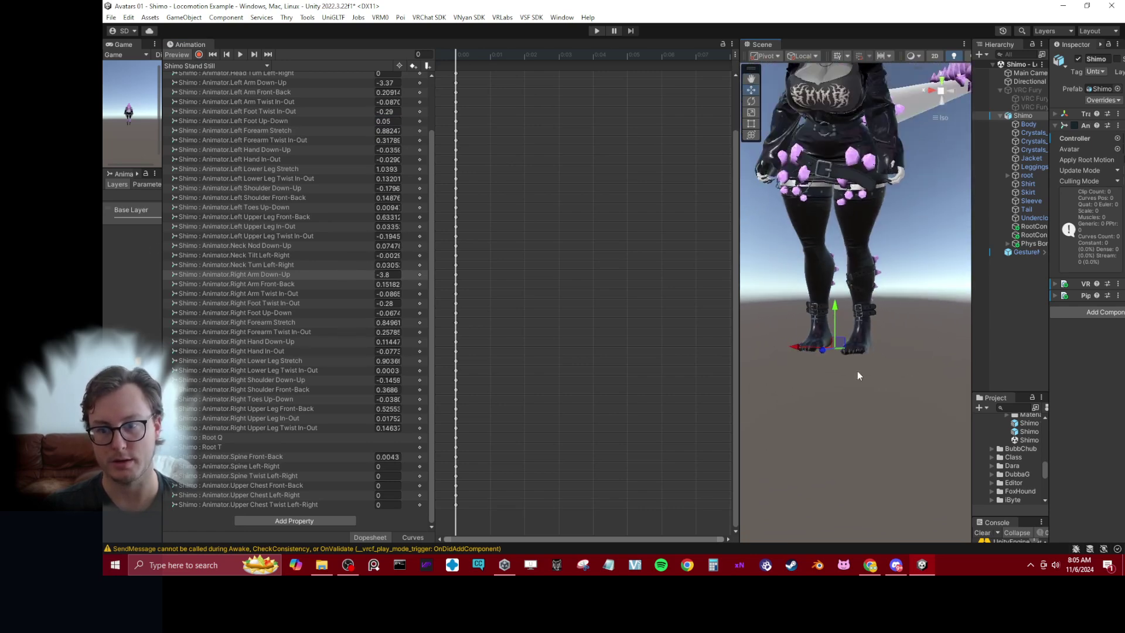
pyautogui.press('f')
pyautogui.keyDown('alt'); pyautogui.moveTo(870, 255); pyautogui.dragTo(893, 333); pyautogui.keyUp('alt')
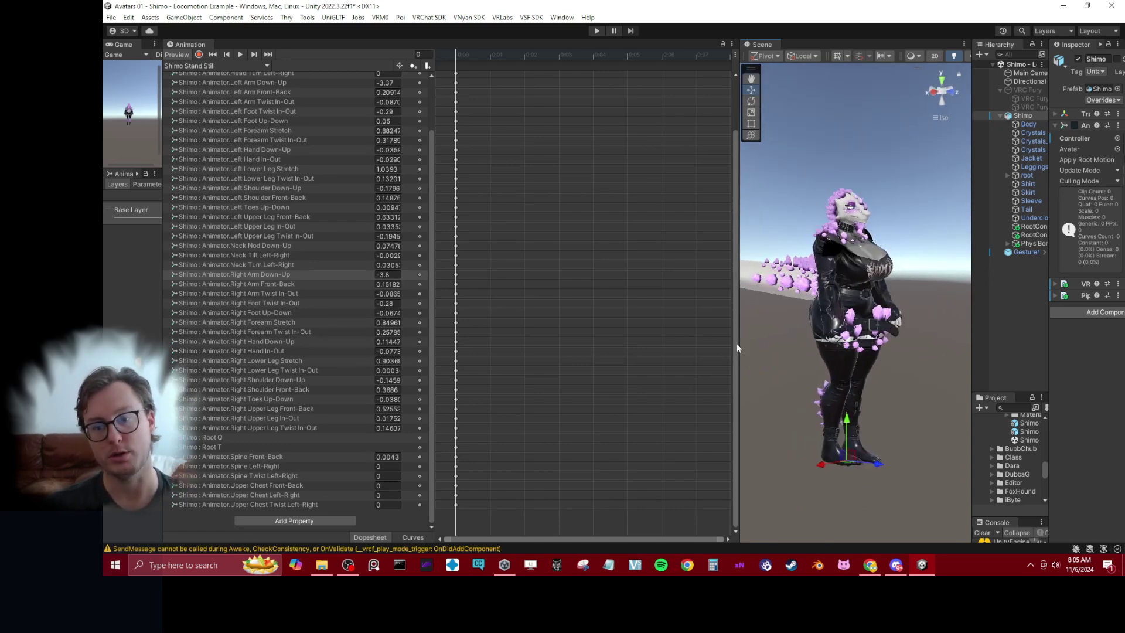
pyautogui.moveTo(738, 344); pyautogui.dragTo(661, 341)
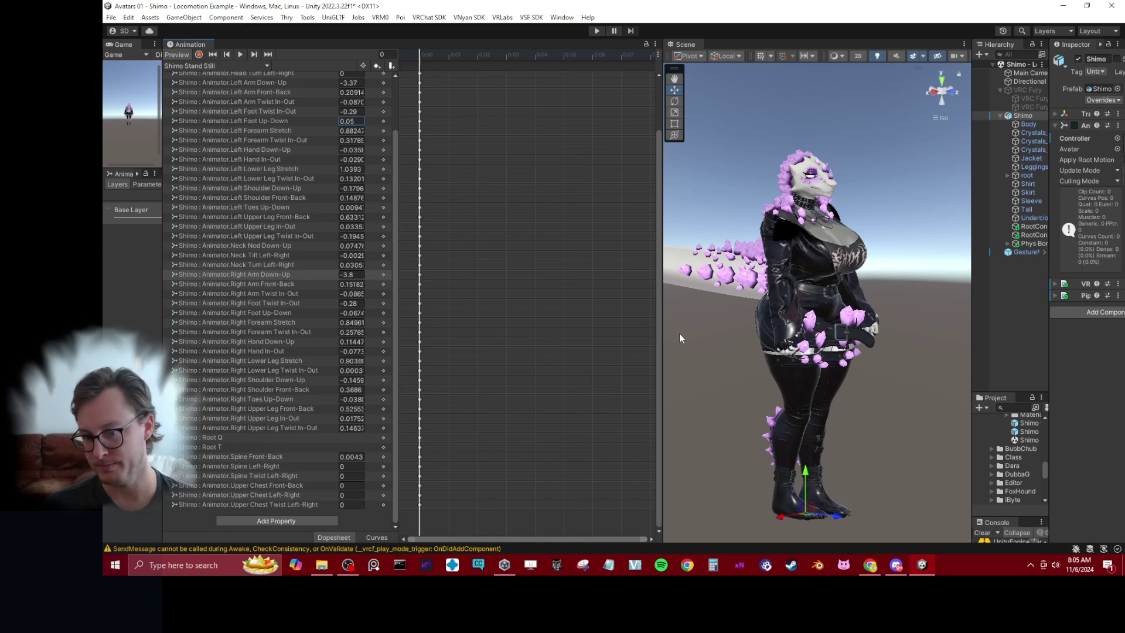
pyautogui.moveTo(398, 350); pyautogui.dragTo(500, 304)
pyautogui.scroll(2, 245, 356)
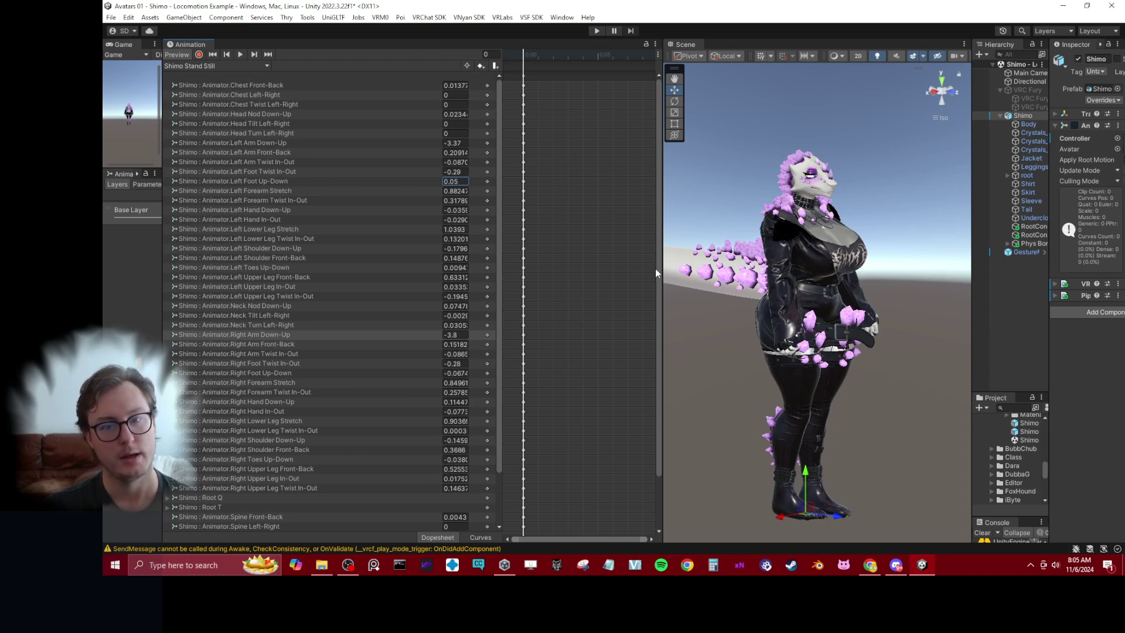
pyautogui.moveTo(661, 271); pyautogui.dragTo(561, 270)
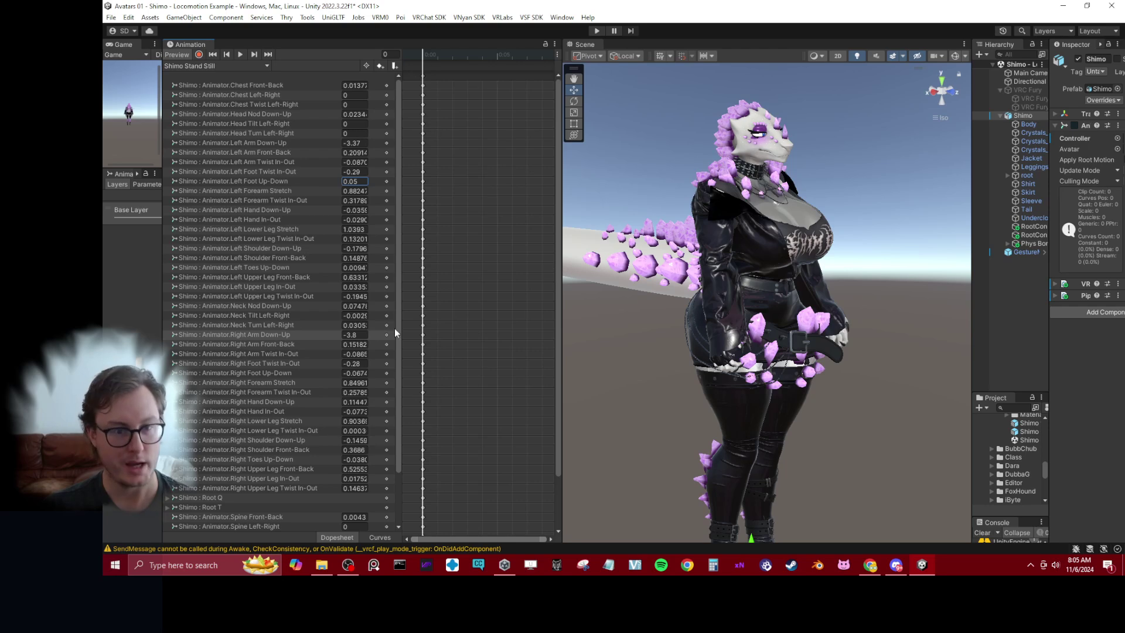
pyautogui.click(231, 240)
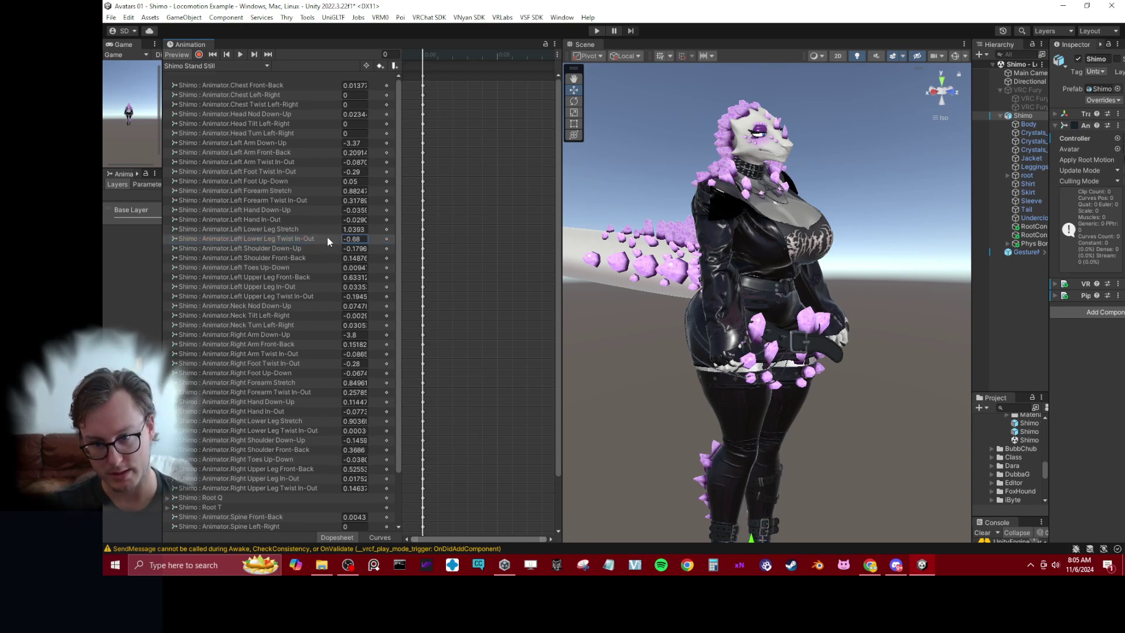
pyautogui.keyDown('alt'); pyautogui.moveTo(709, 264); pyautogui.dragTo(743, 259); pyautogui.keyUp('alt')
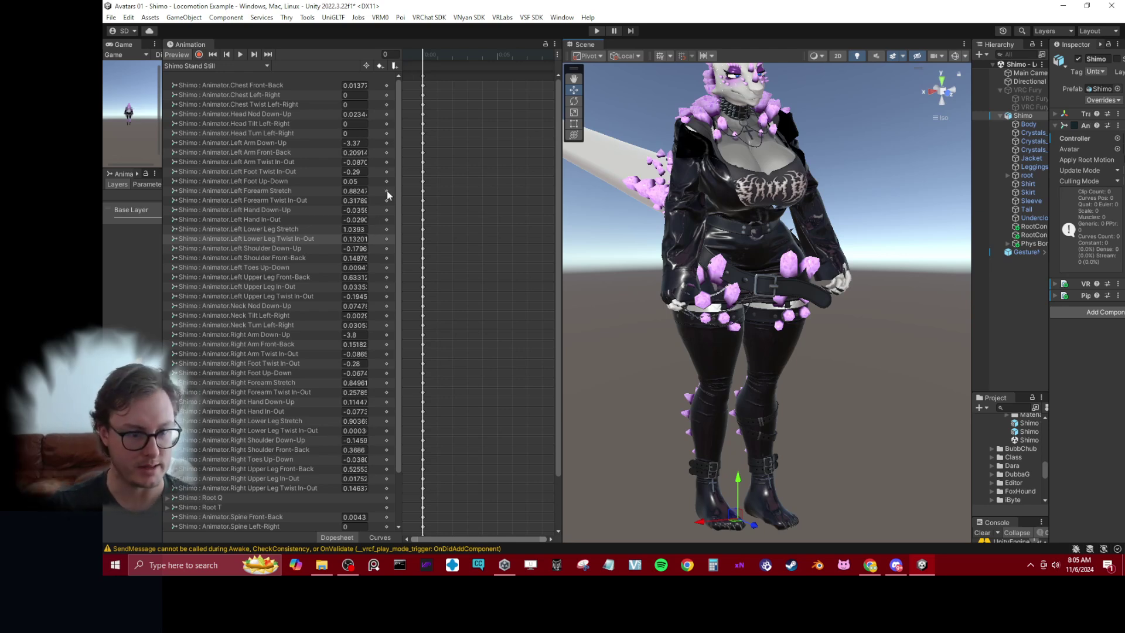
pyautogui.click(300, 181)
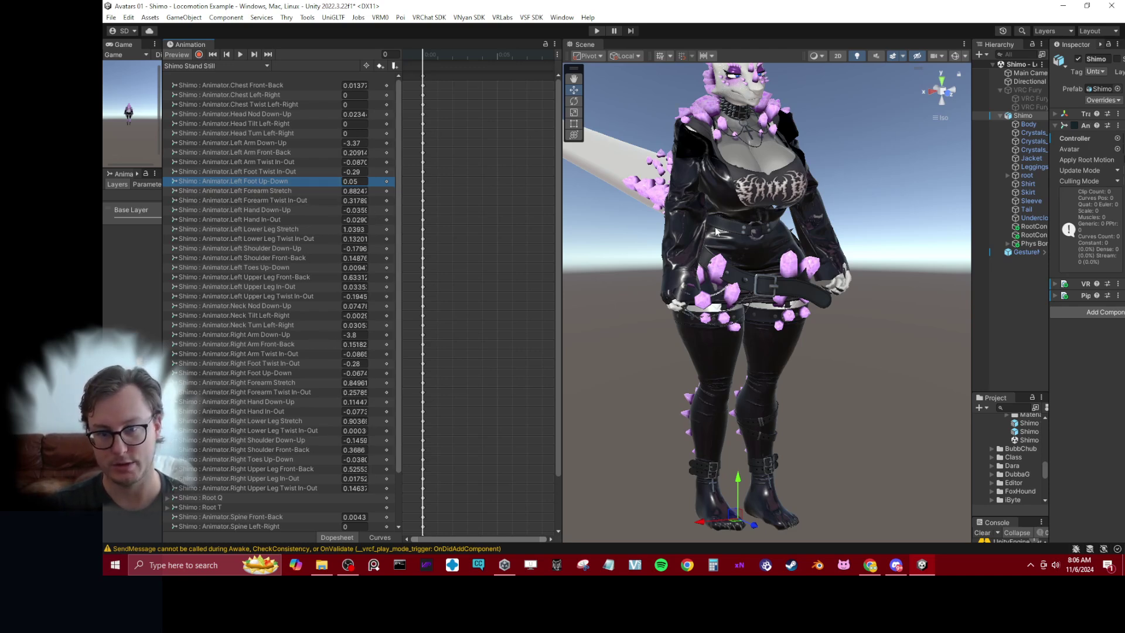
pyautogui.keyDown('alt'); pyautogui.moveTo(790, 253); pyautogui.dragTo(651, 249); pyautogui.keyUp('alt')
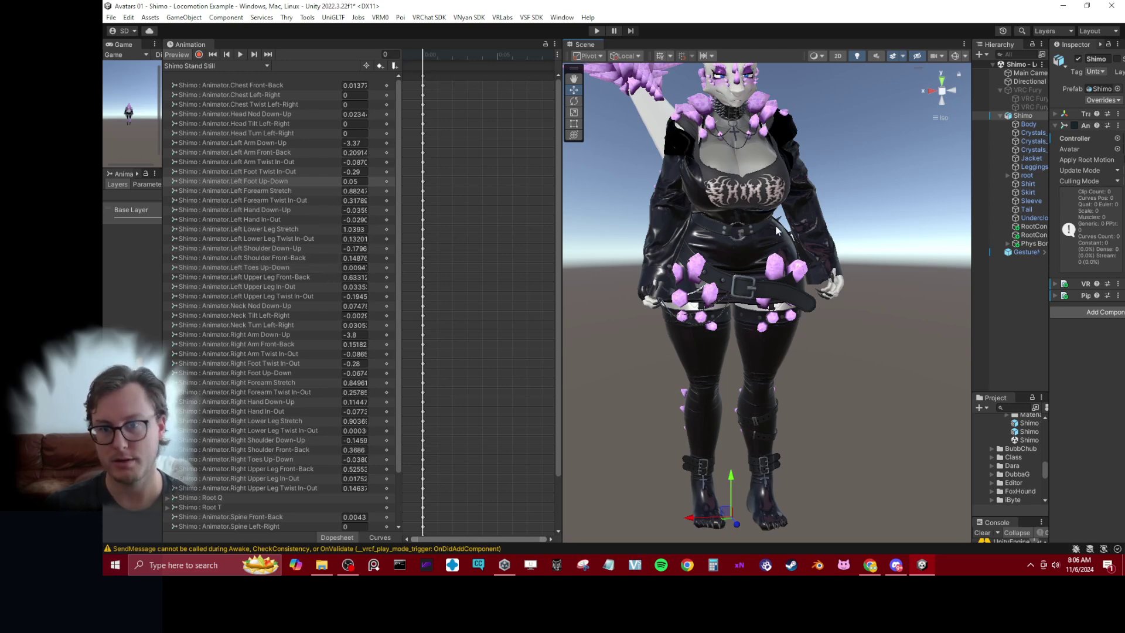
pyautogui.keyDown('alt'); pyautogui.moveTo(775, 228); pyautogui.dragTo(807, 184); pyautogui.keyUp('alt')
pyautogui.scroll(-3, 801, 219)
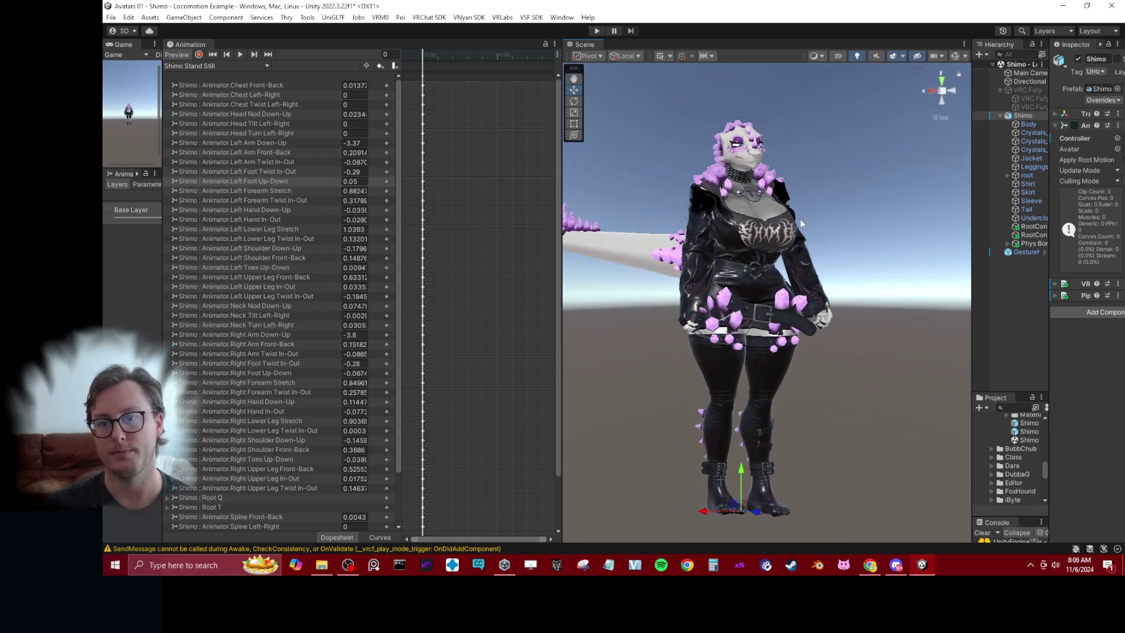
pyautogui.click(941, 92)
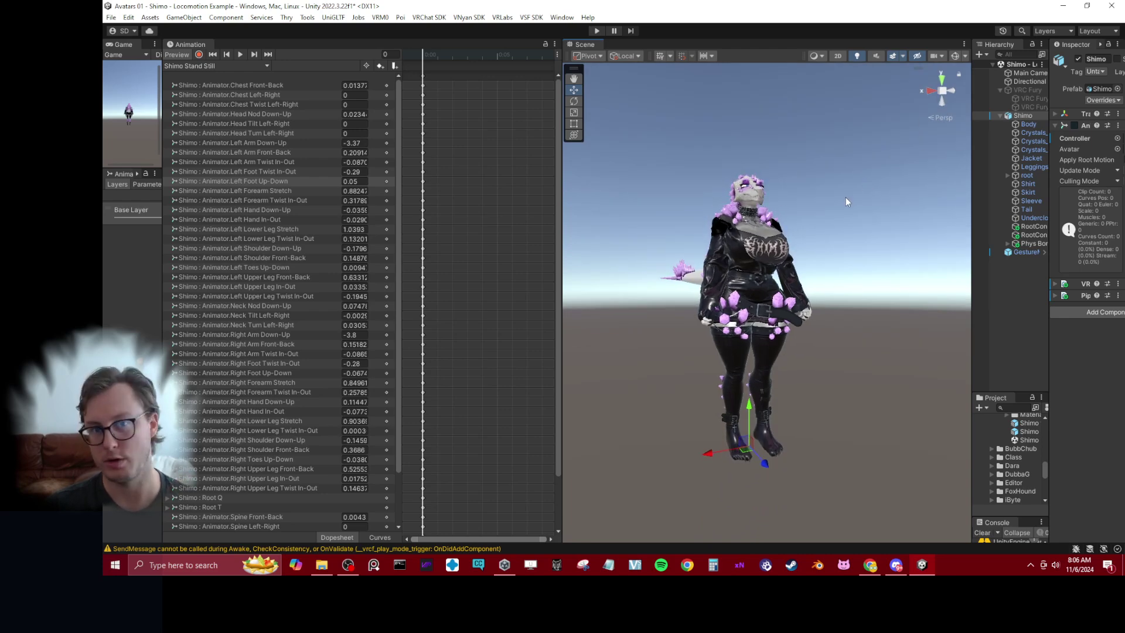
pyautogui.keyDown('alt'); pyautogui.moveTo(751, 197); pyautogui.dragTo(862, 281); pyautogui.keyUp('alt')
pyautogui.keyDown('alt'); pyautogui.moveTo(770, 260); pyautogui.dragTo(732, 210); pyautogui.keyUp('alt')
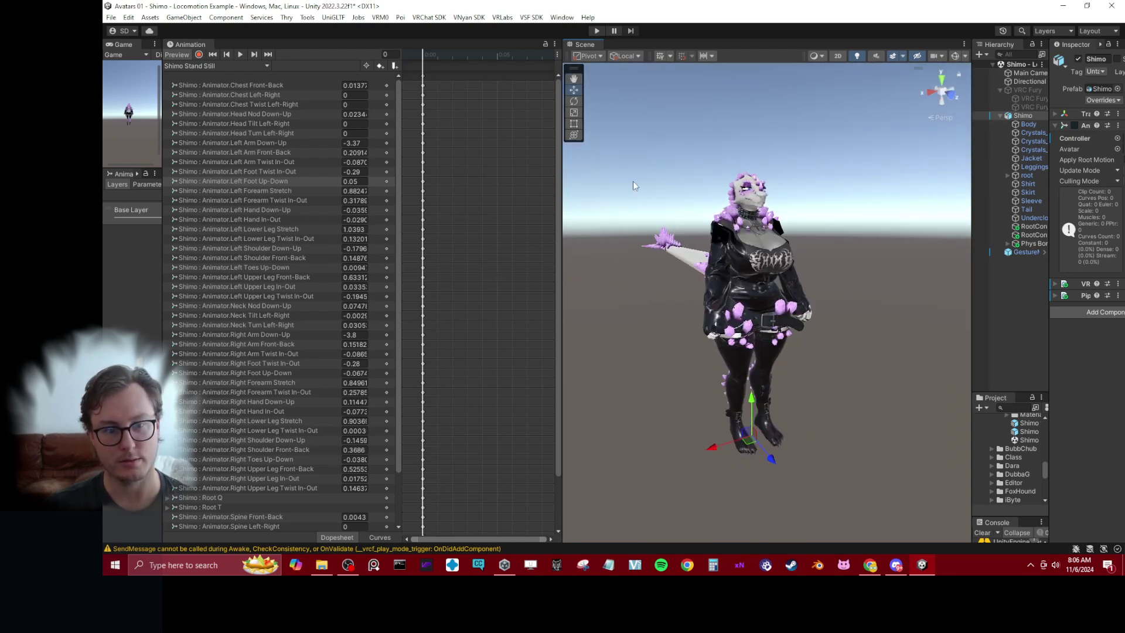
pyautogui.moveTo(162, 311); pyautogui.dragTo(354, 312)
# - Resize the panels, stop the clip preview, and clear the controller from Shimo's Animator component
pyautogui.moveTo(652, 330); pyautogui.dragTo(596, 331)
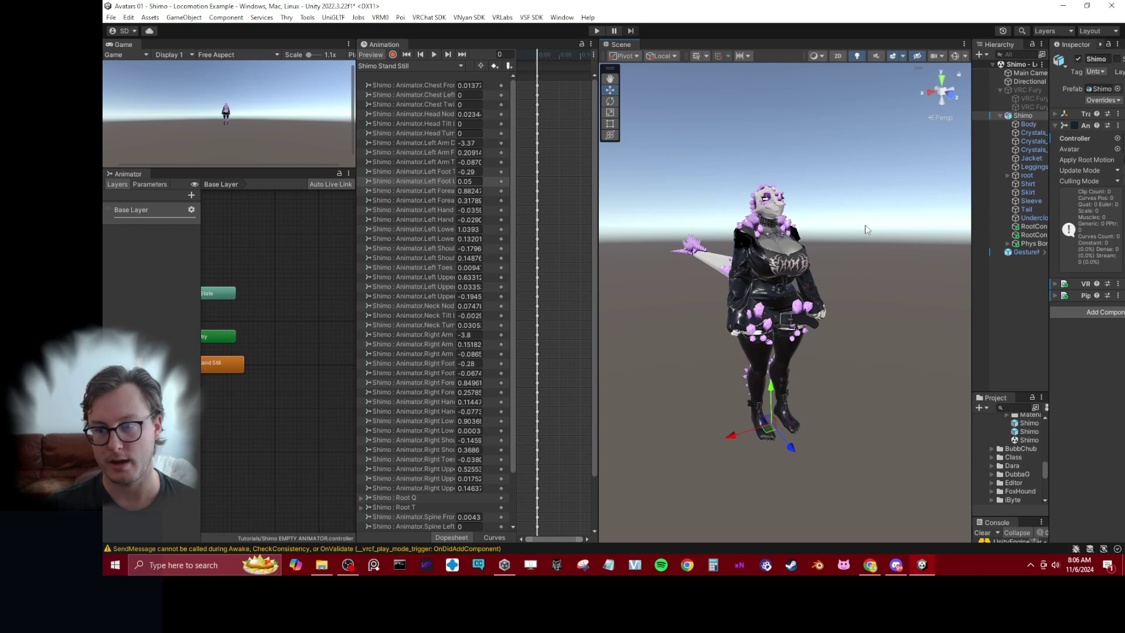
pyautogui.moveTo(975, 290); pyautogui.dragTo(808, 290)
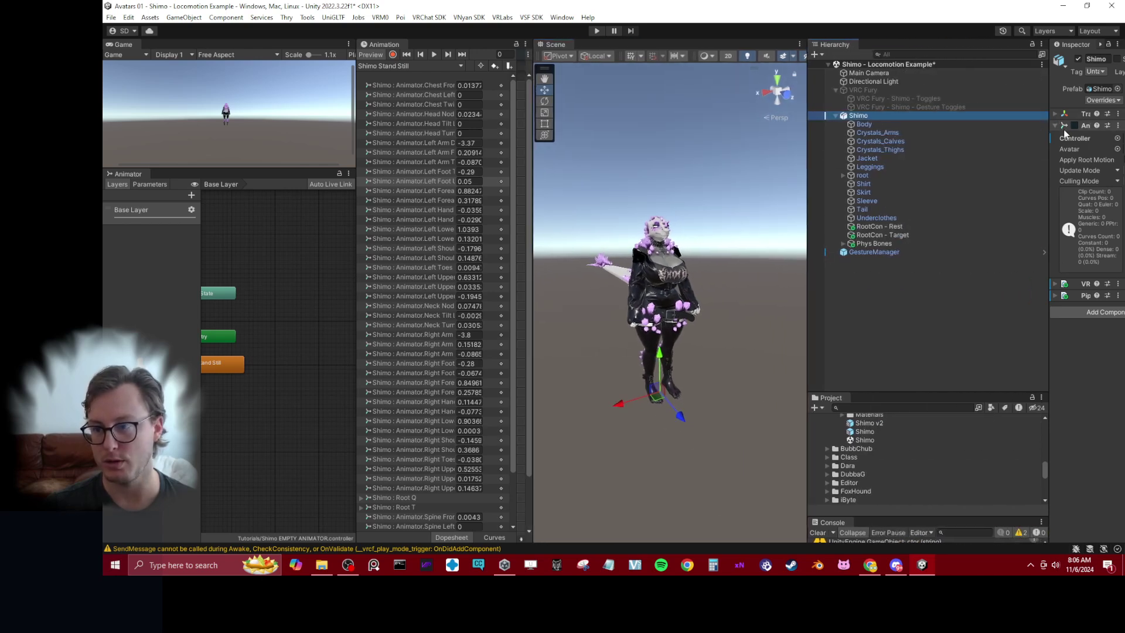
pyautogui.moveTo(1045, 147); pyautogui.dragTo(913, 147)
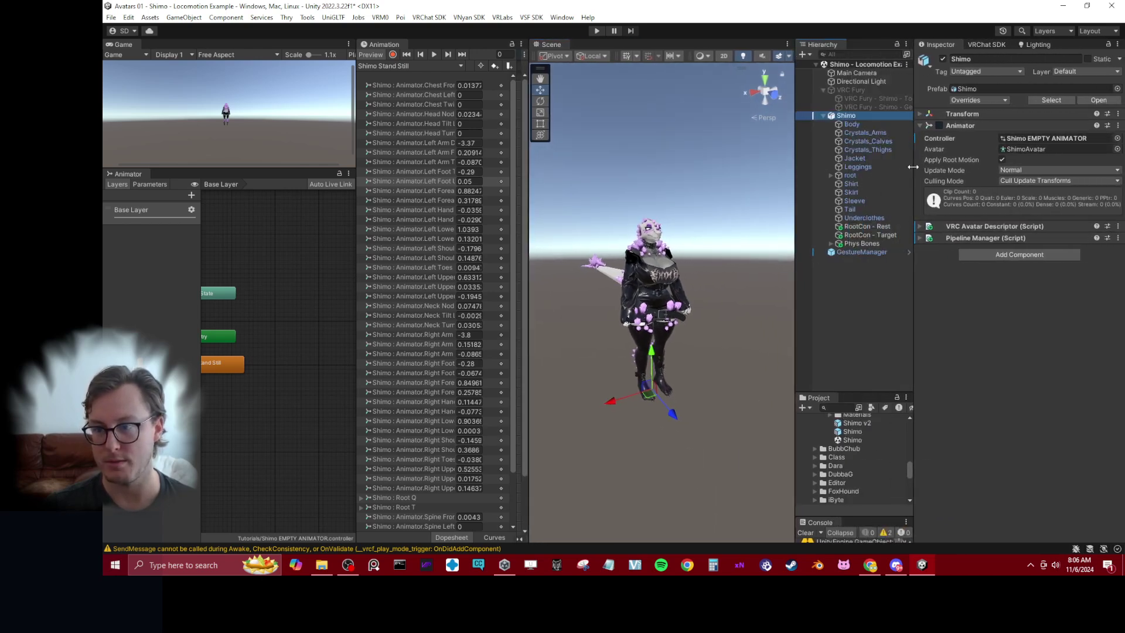
pyautogui.click(375, 55)
pyautogui.click(1025, 138)
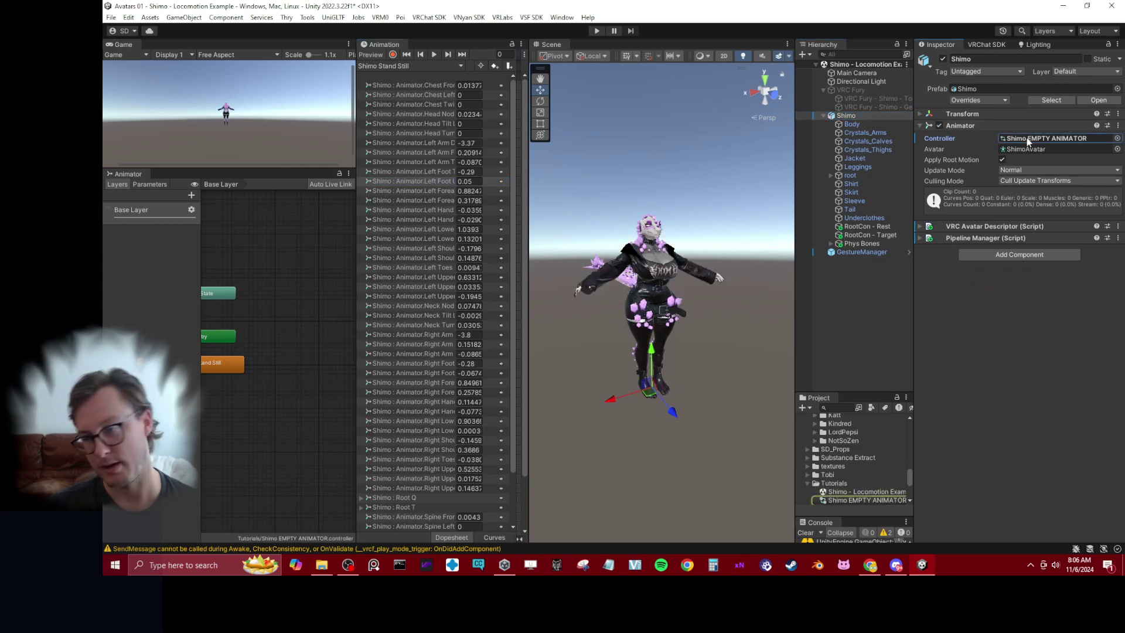
pyautogui.press('Delete')
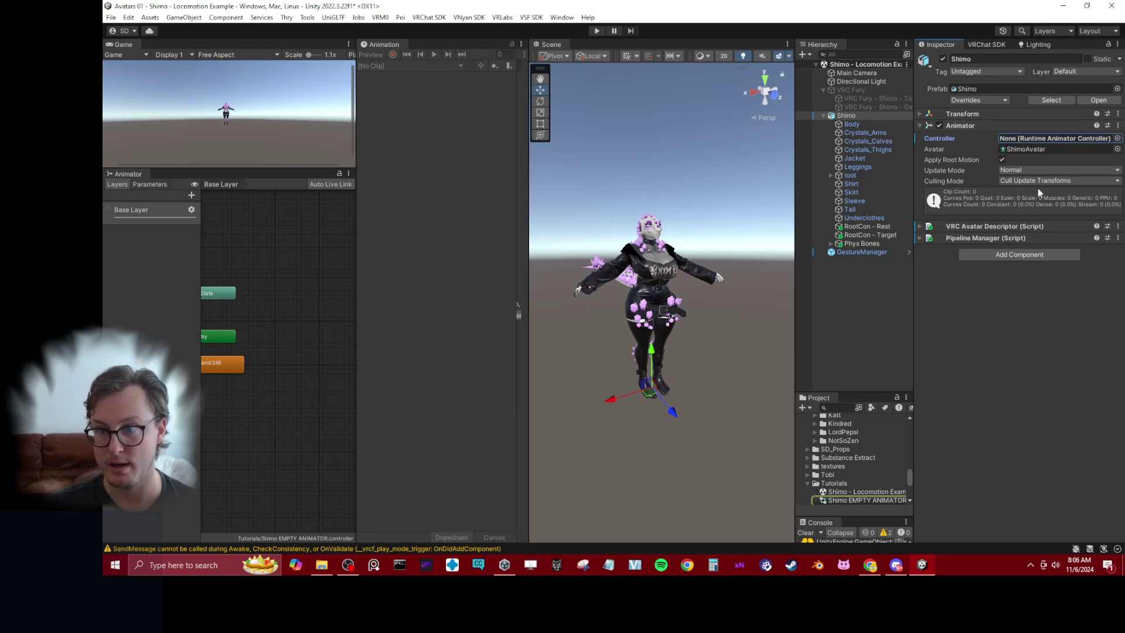
pyautogui.click(983, 127)
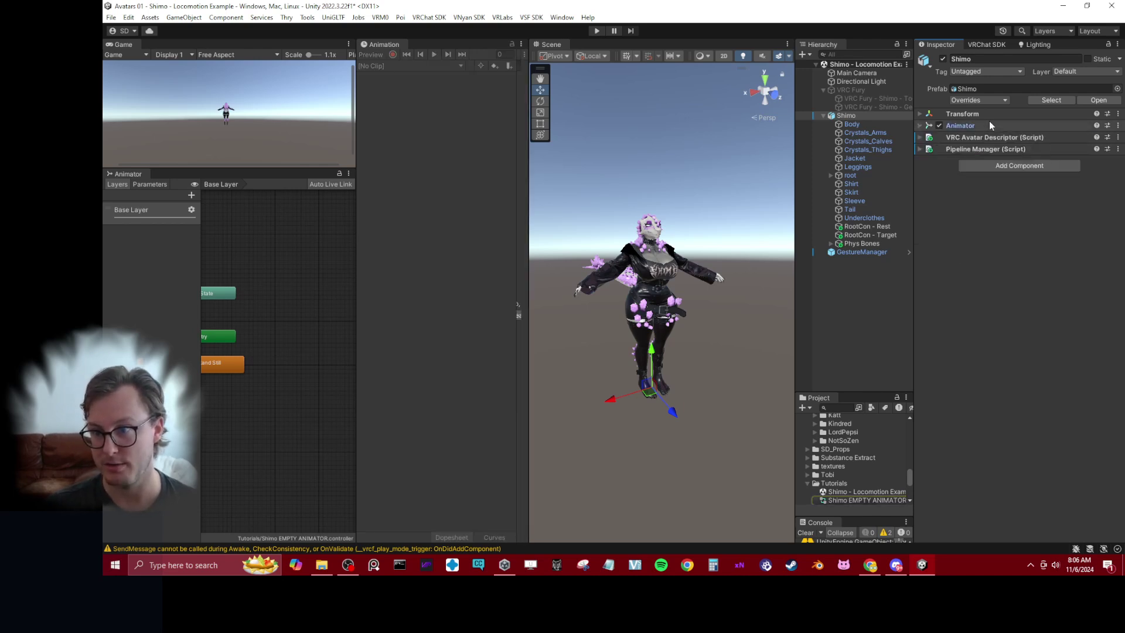
# - Switch the avatar descriptor's Base layer to custom and assign the Shimo Locomotion controller
pyautogui.click(952, 137)
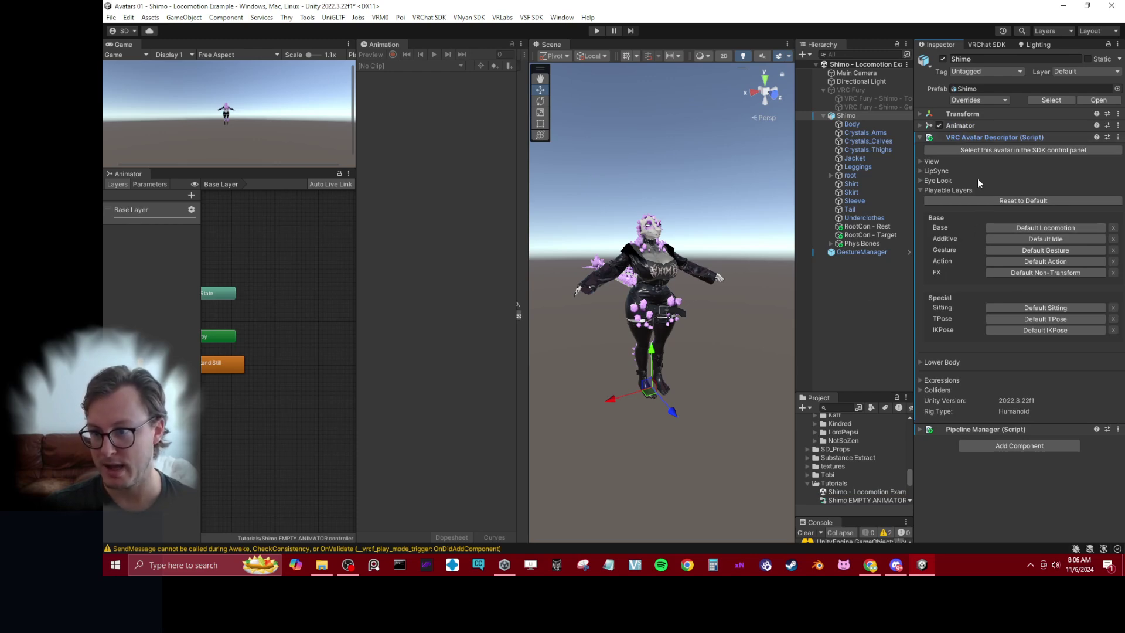
pyautogui.click(998, 227)
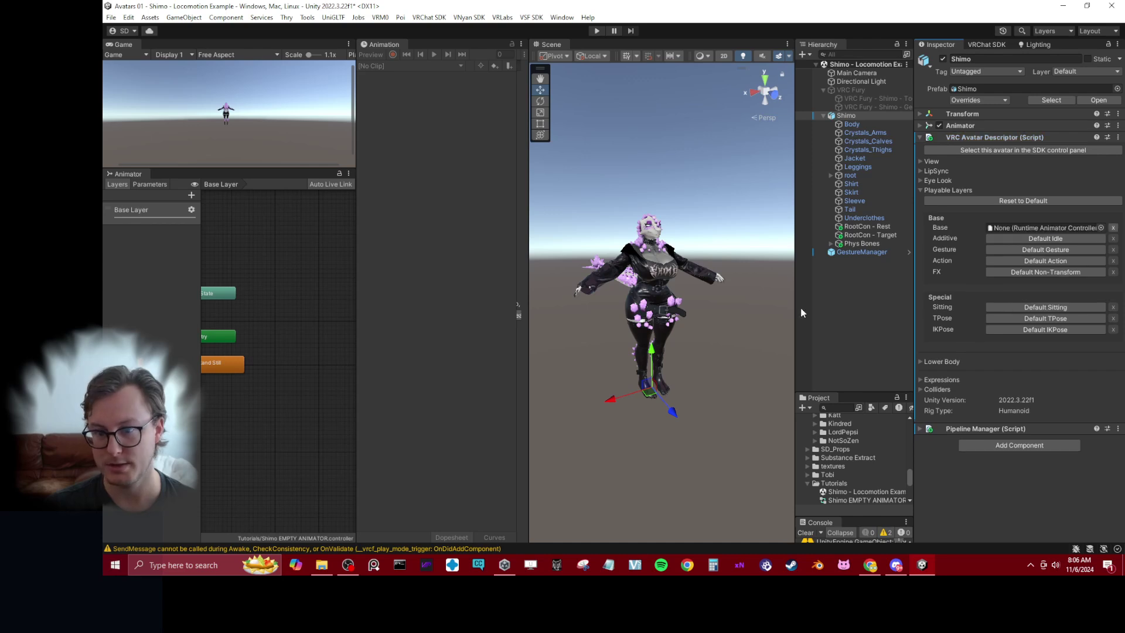
pyautogui.moveTo(791, 304); pyautogui.dragTo(735, 303)
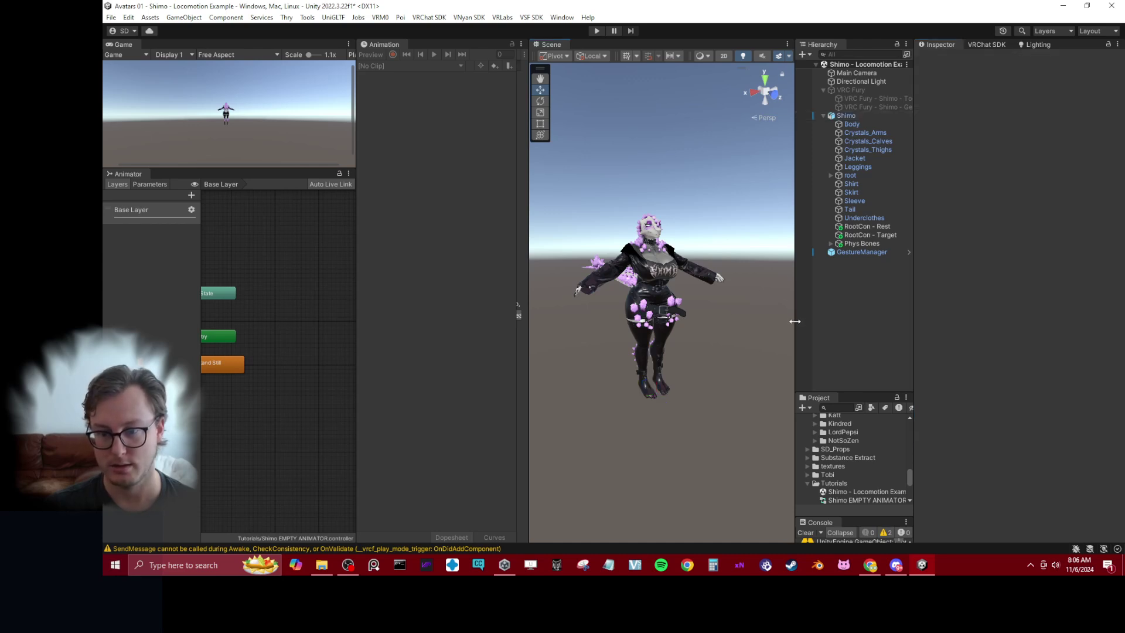
pyautogui.moveTo(794, 321); pyautogui.dragTo(736, 322)
pyautogui.moveTo(819, 391); pyautogui.dragTo(812, 275)
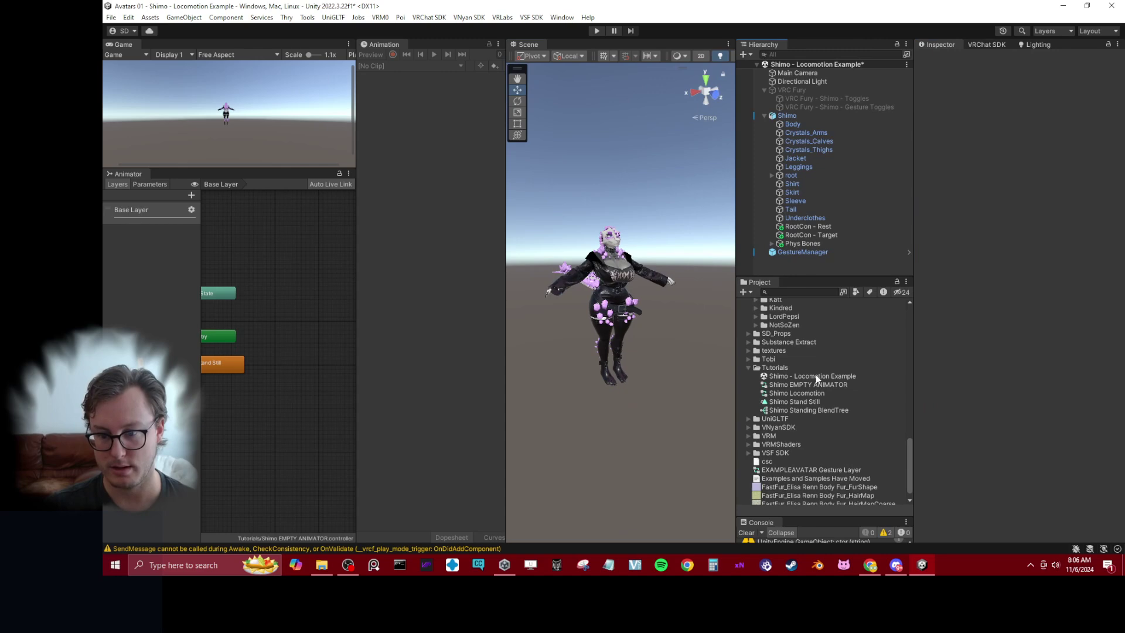
pyautogui.click(776, 394)
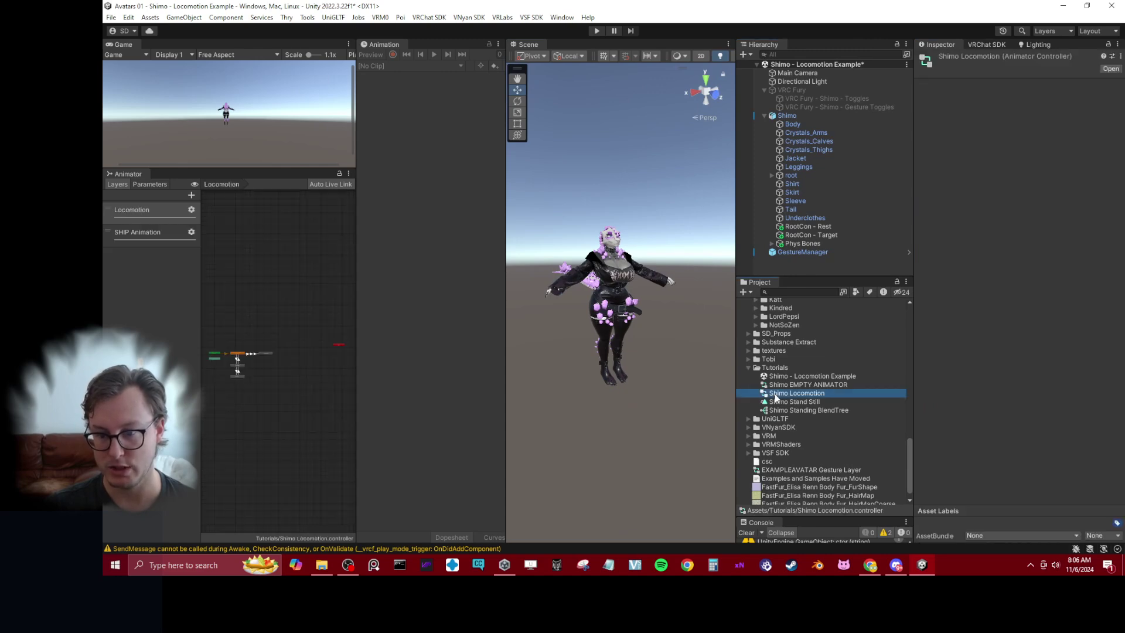
pyautogui.click(791, 116)
pyautogui.moveTo(791, 394); pyautogui.dragTo(1008, 228)
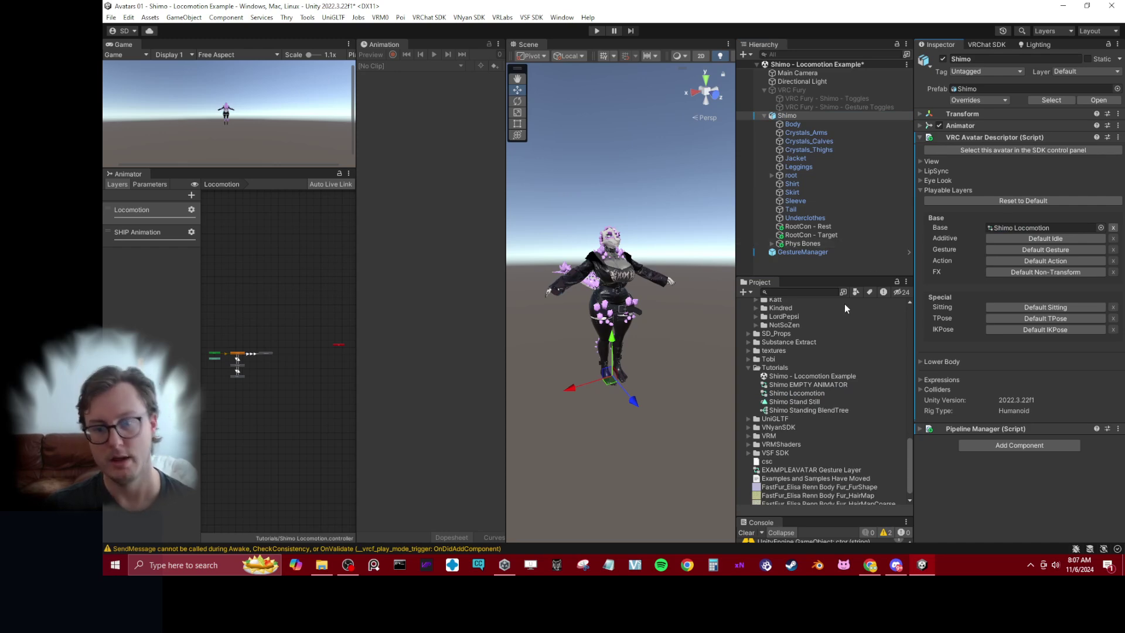
pyautogui.click(827, 394)
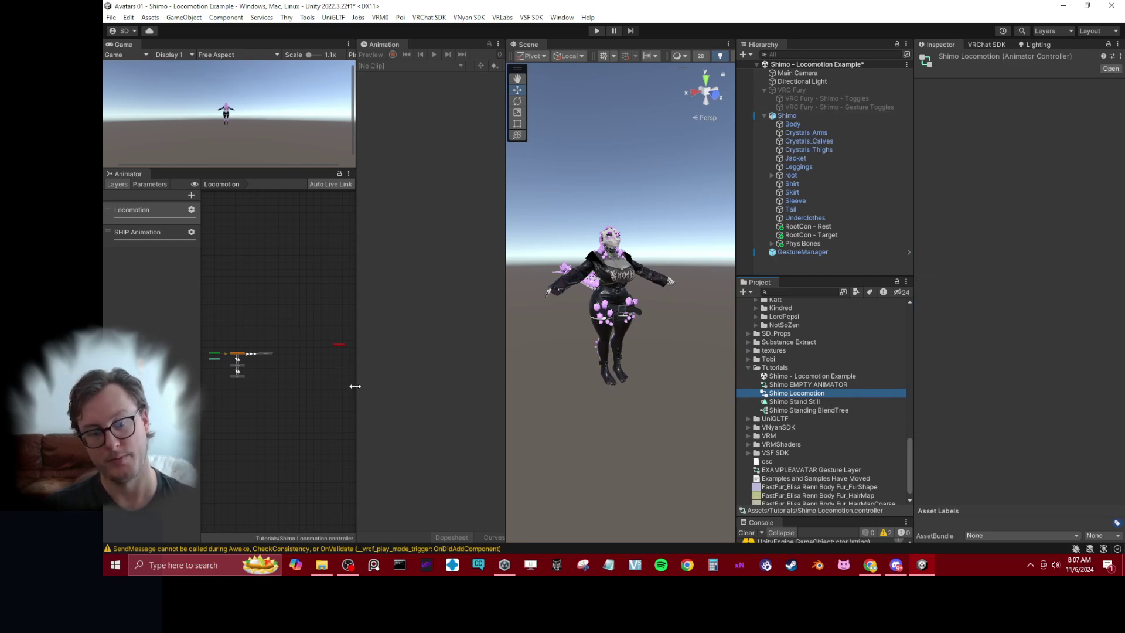
# - Replace the Standing state's vrc_StandingLocomotion motion with Shimo Standing BlendTree, confirming the deletion
pyautogui.moveTo(355, 386); pyautogui.dragTo(453, 372)
pyautogui.scroll(5, 375, 321)
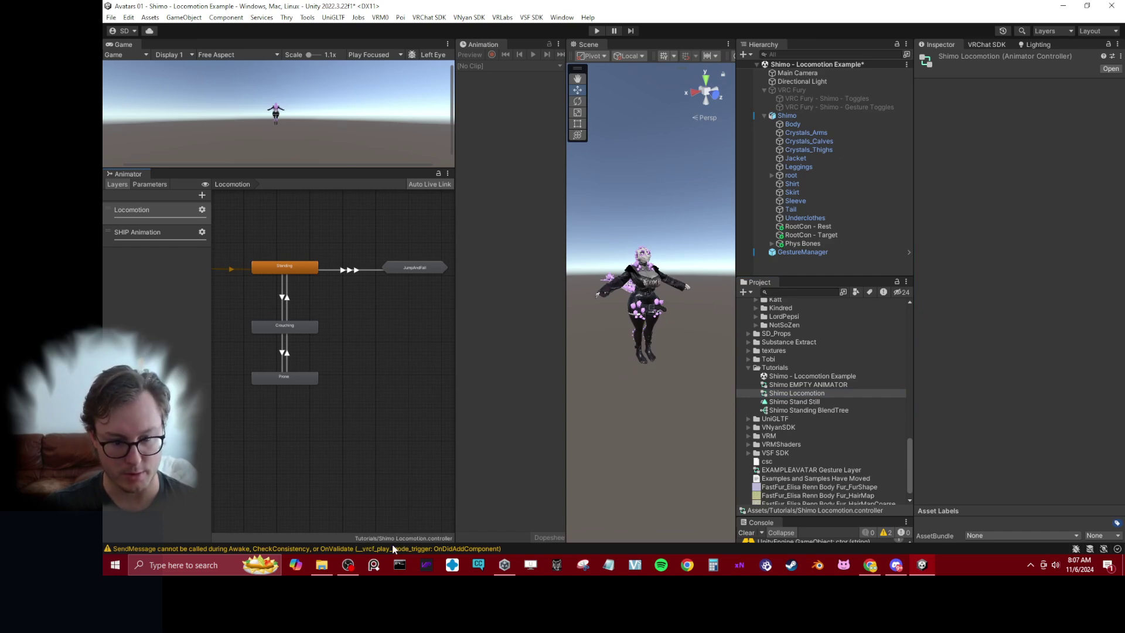
pyautogui.scroll(5, 349, 388)
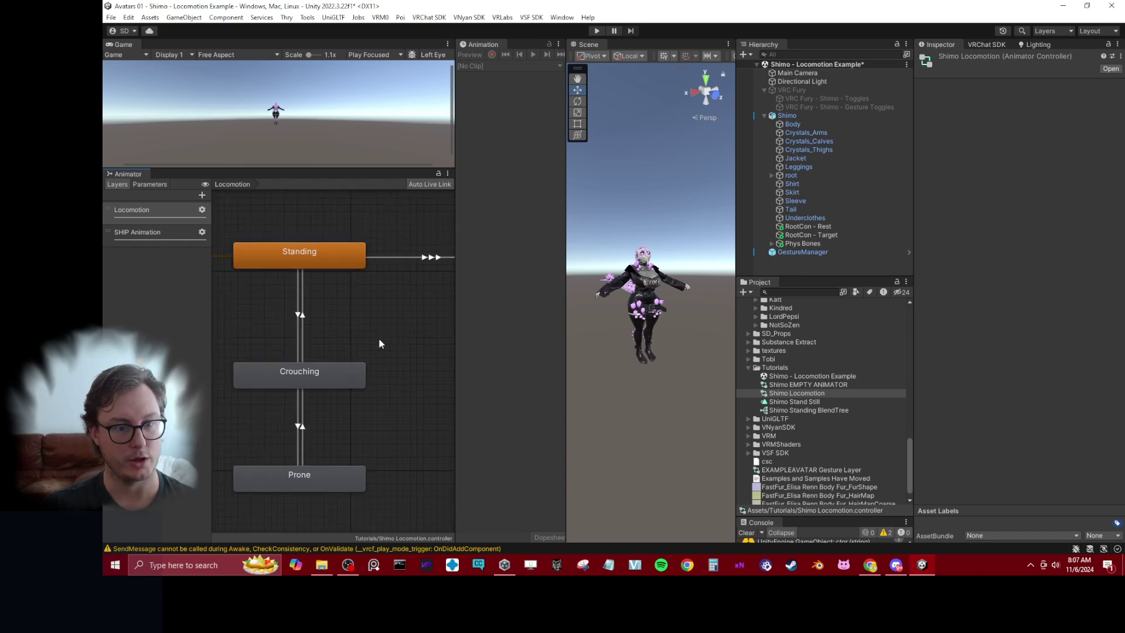
pyautogui.doubleClick(322, 271)
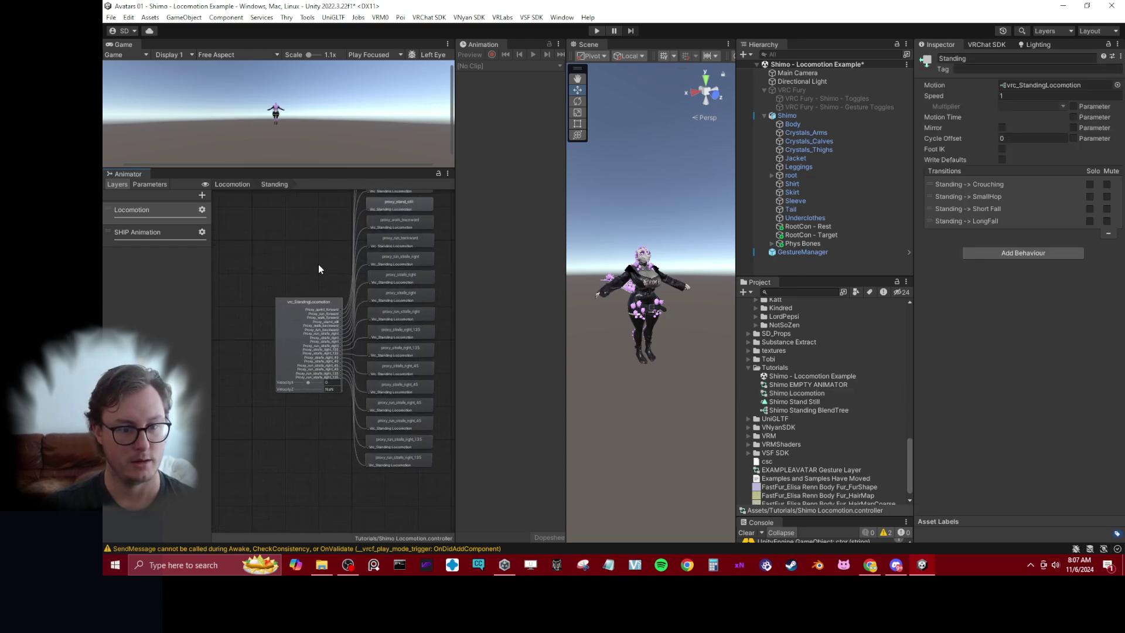
pyautogui.click(232, 184)
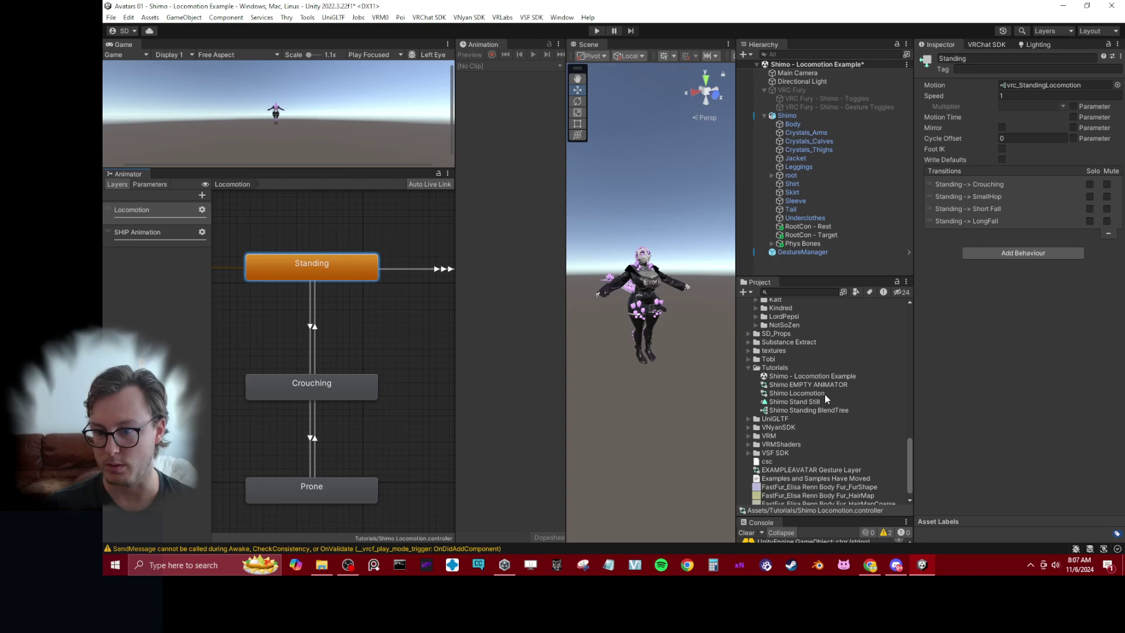
pyautogui.moveTo(804, 410); pyautogui.dragTo(1048, 88)
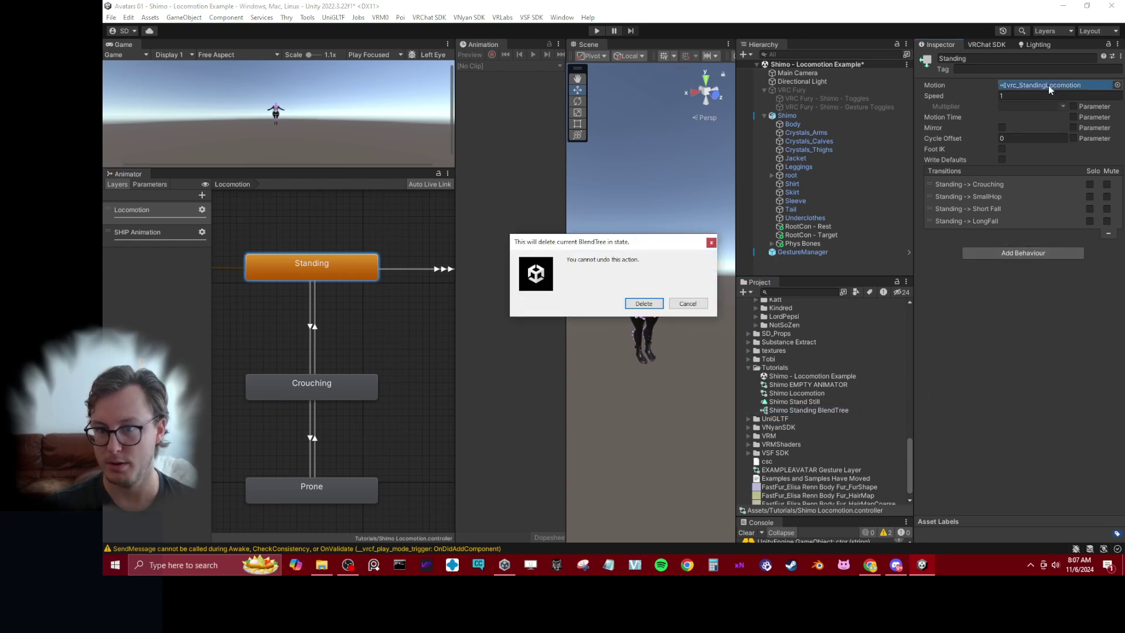
pyautogui.click(644, 304)
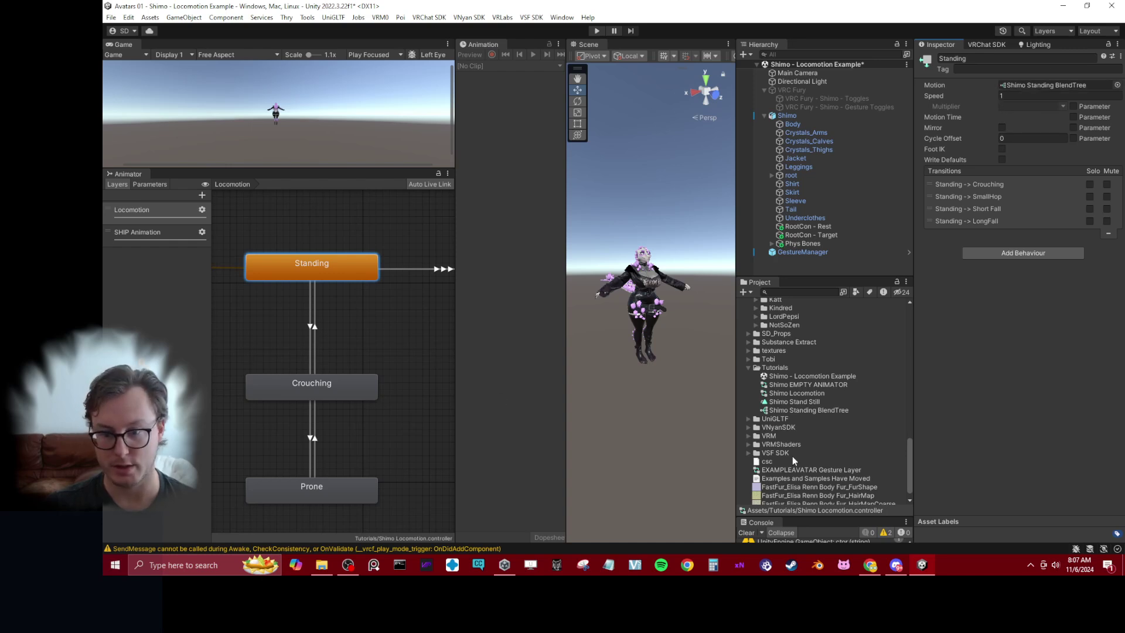
# - Swap proxy_stand_still for Shimo Stand Still at position 0, 0 in Shimo Standing BlendTree's motion list
pyautogui.doubleClick(324, 261)
pyautogui.click(285, 333)
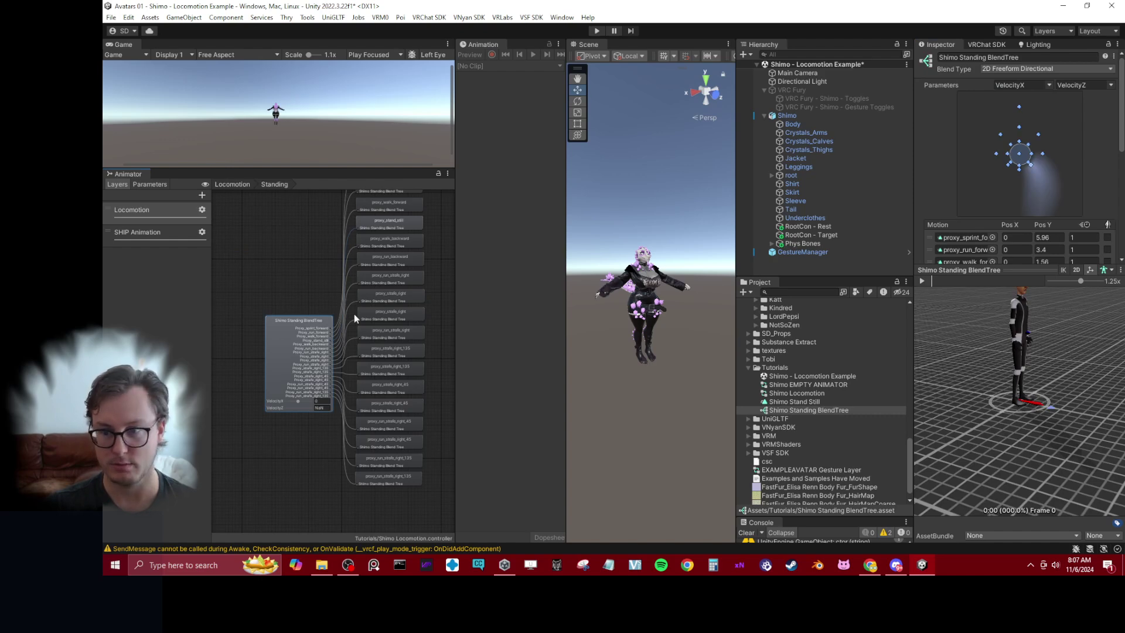
pyautogui.click(965, 270)
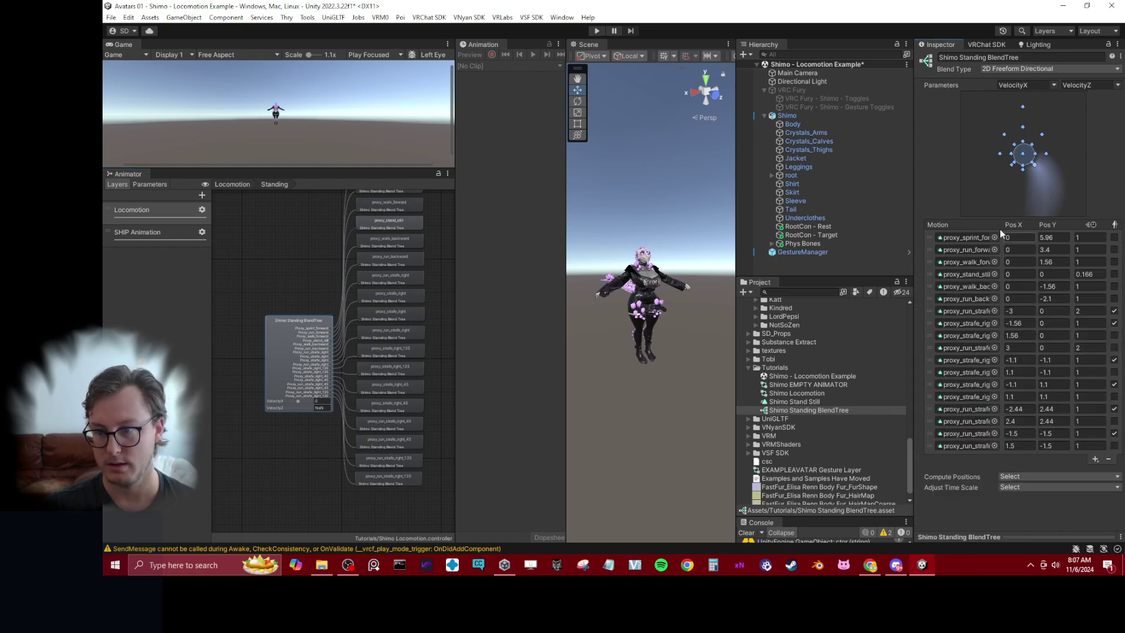
pyautogui.moveTo(912, 322); pyautogui.dragTo(818, 321)
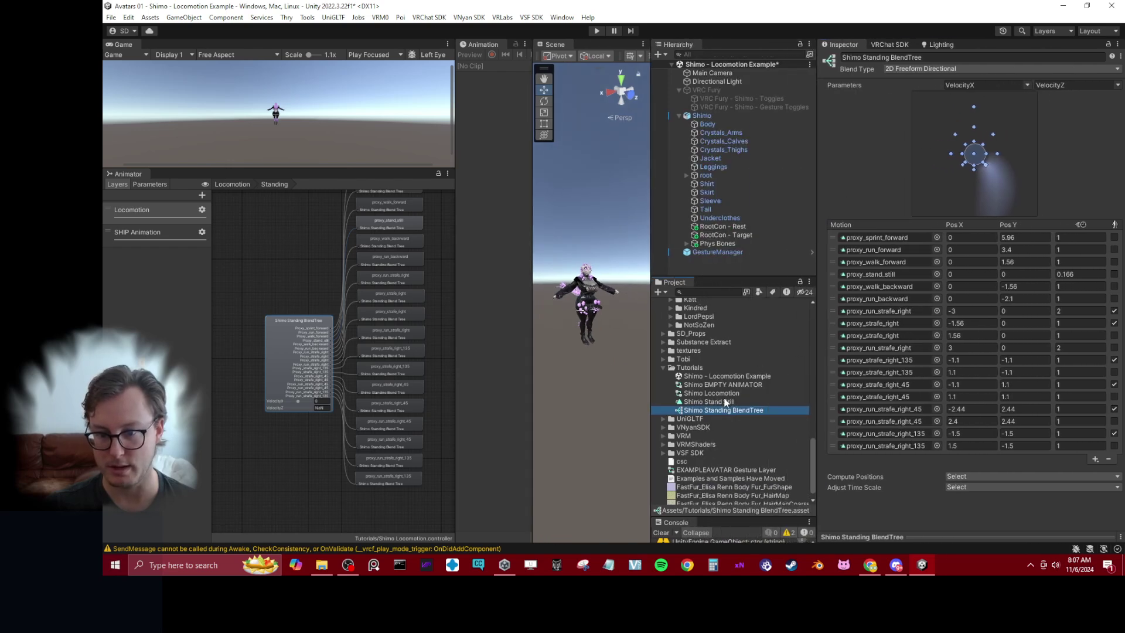
pyautogui.moveTo(727, 402); pyautogui.dragTo(899, 274)
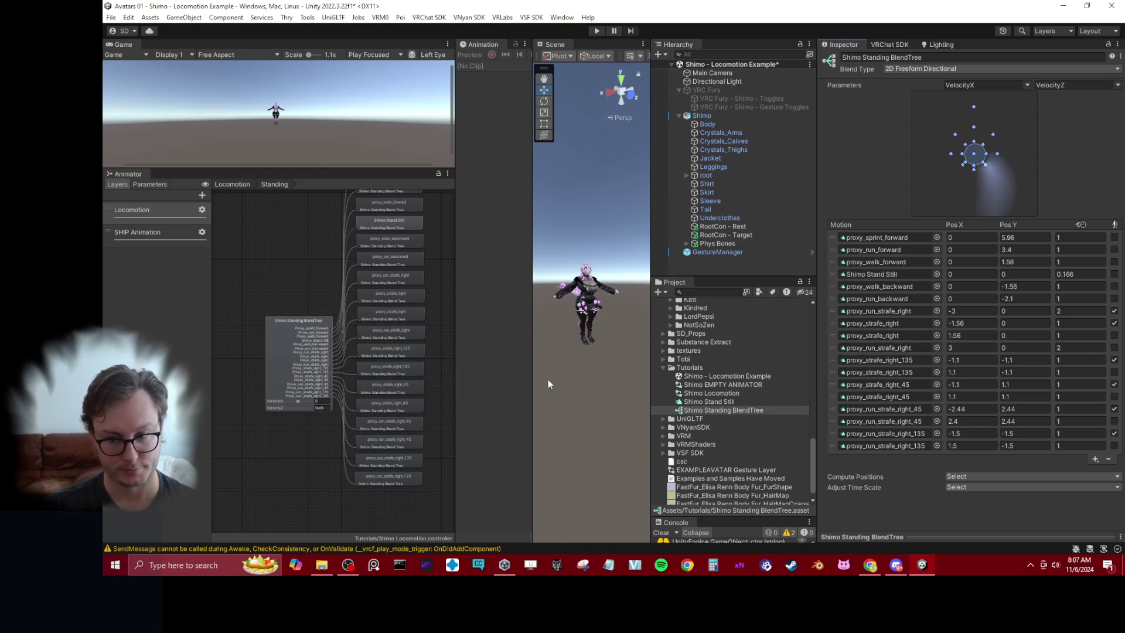
pyautogui.click(703, 393)
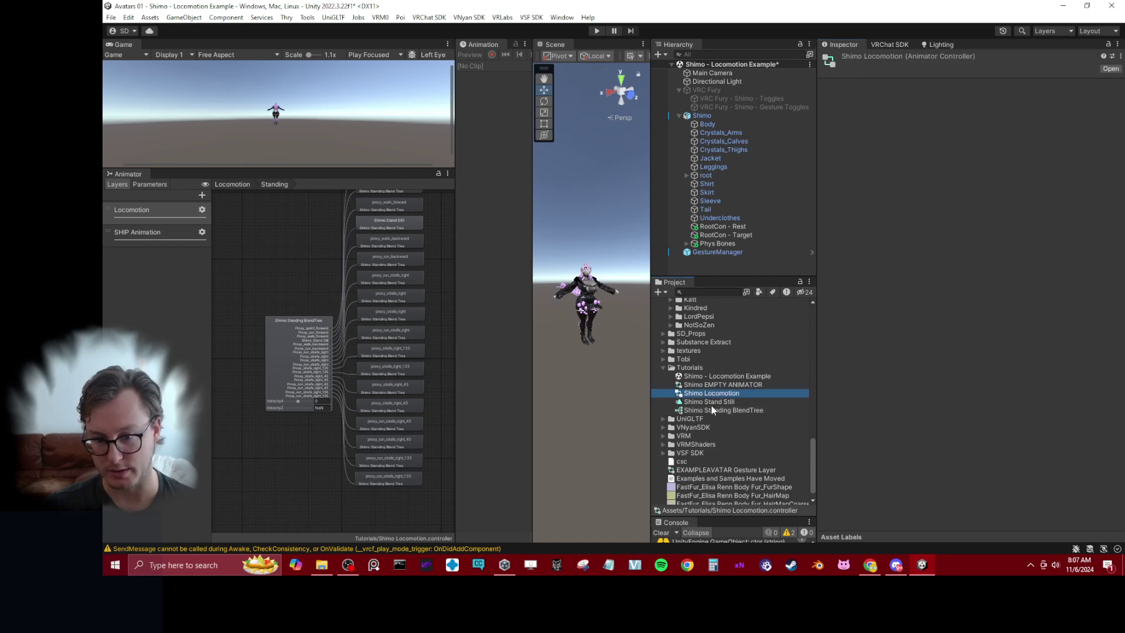
pyautogui.click(712, 403)
pyautogui.click(722, 410)
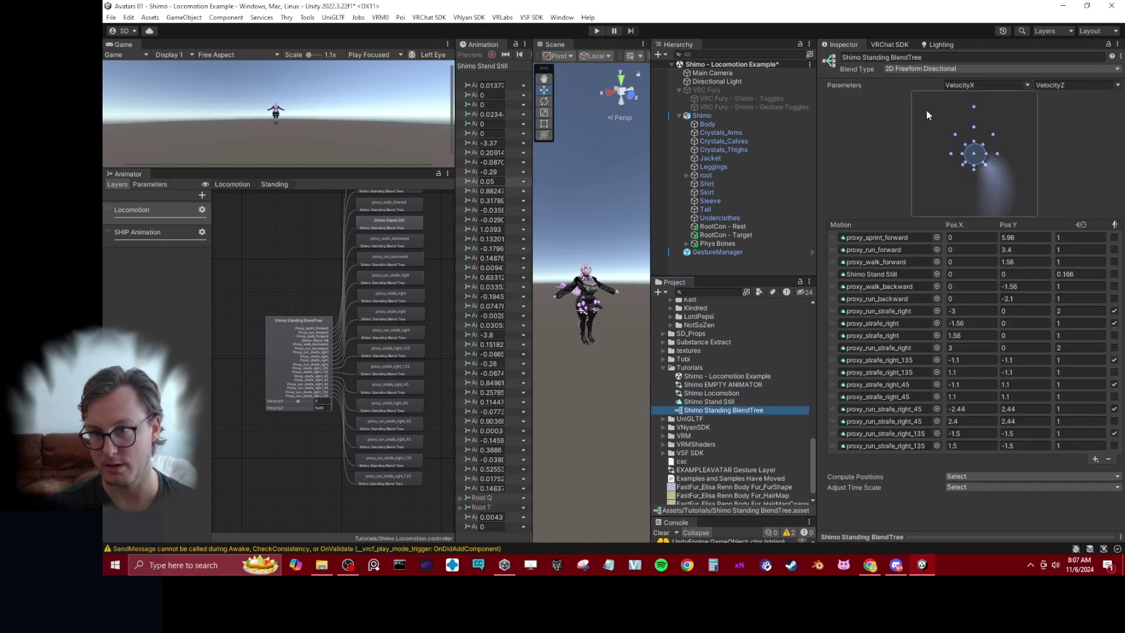
pyautogui.click(238, 184)
# - Inspect the Crouching and Prone states in the Locomotion graph, then enter JumpAndFall
pyautogui.scroll(-4, 343, 336)
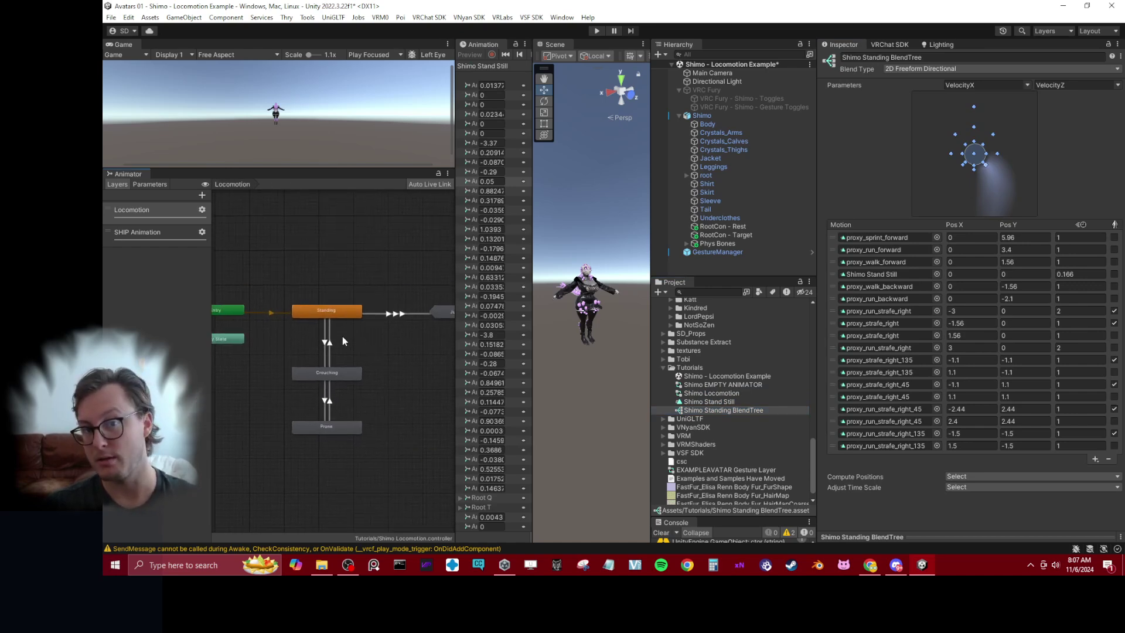
pyautogui.moveTo(364, 329); pyautogui.dragTo(342, 312, button='middle')
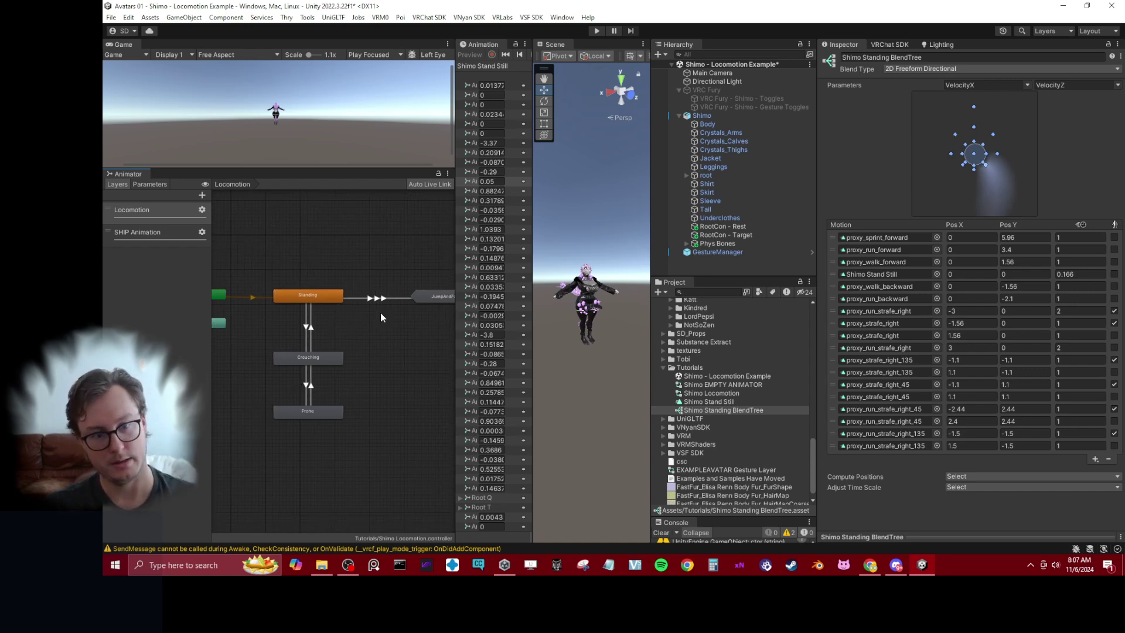
pyautogui.moveTo(382, 363); pyautogui.dragTo(383, 366, button='middle')
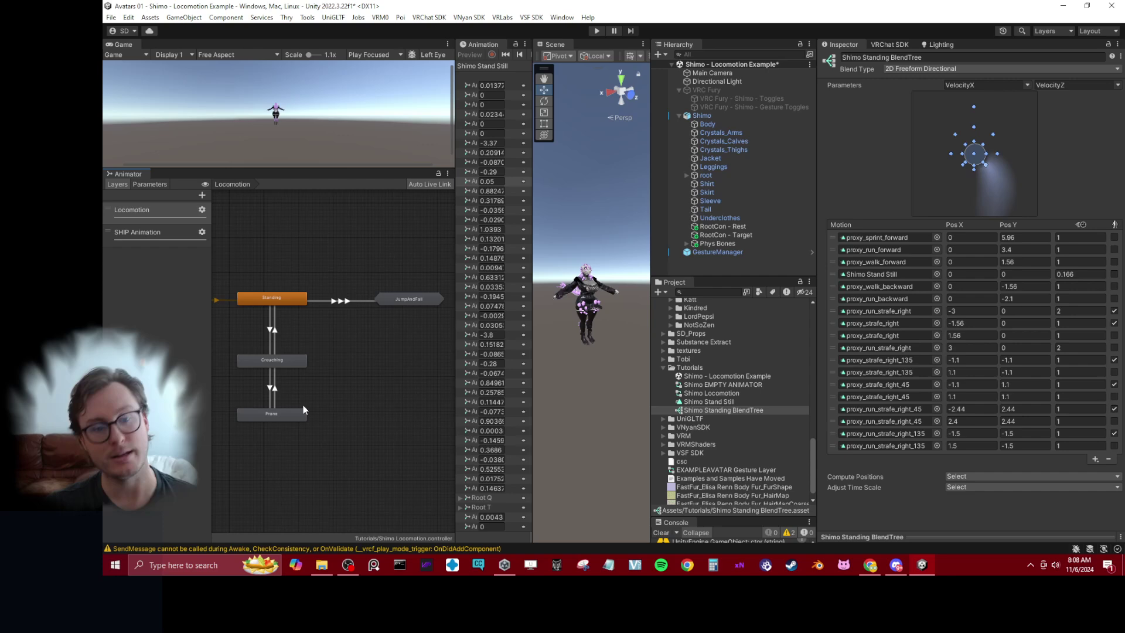
pyautogui.scroll(1, 311, 352)
pyautogui.doubleClick(307, 340)
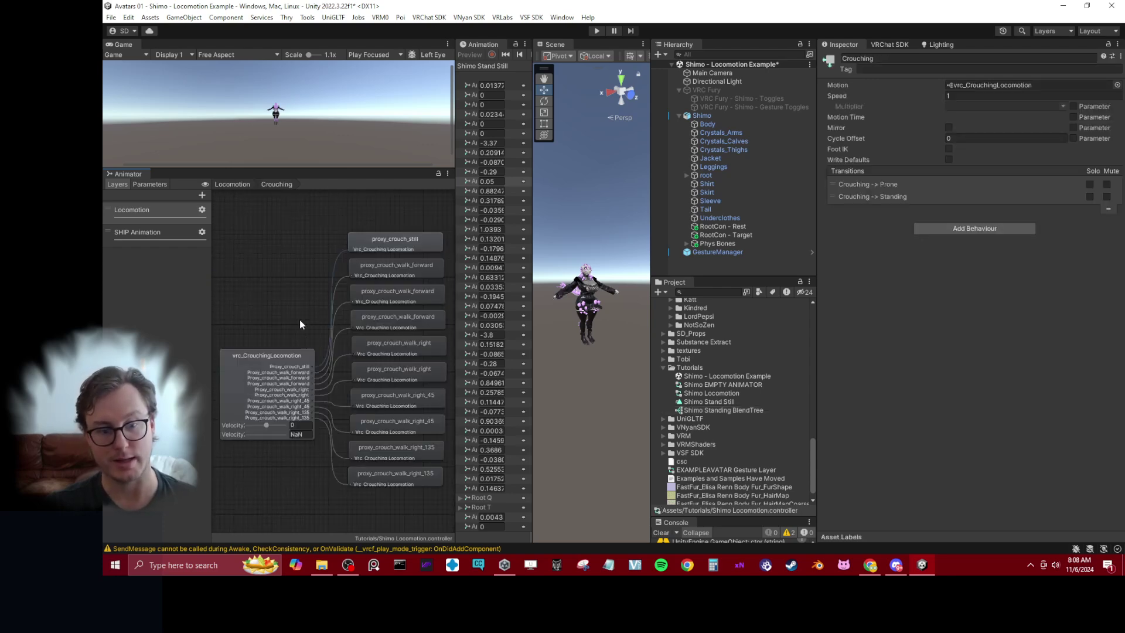
pyautogui.click(244, 183)
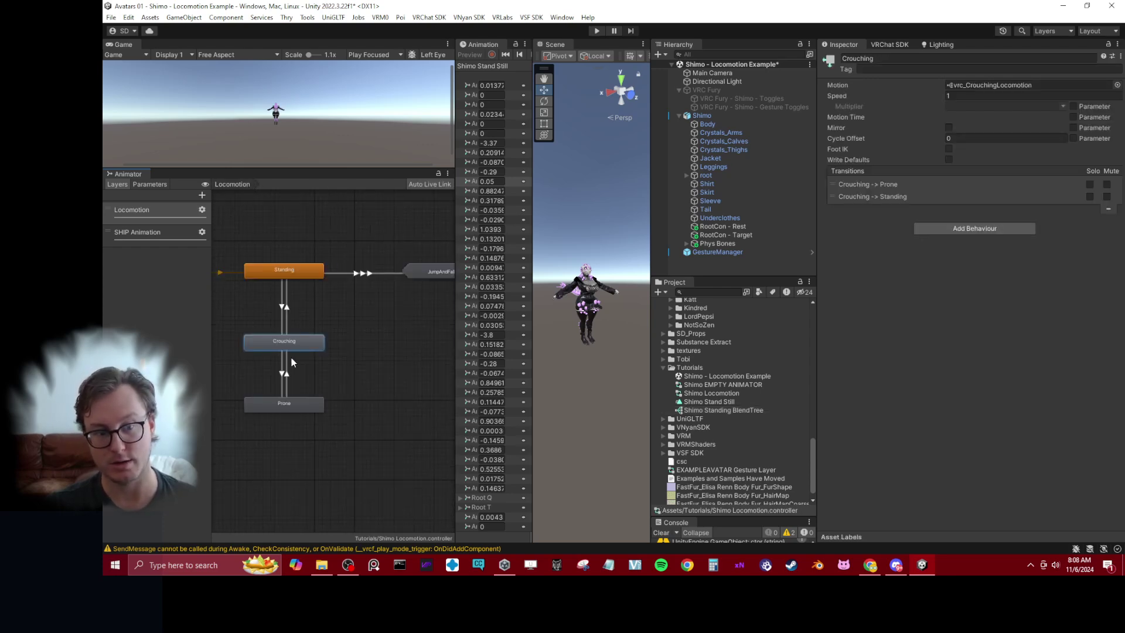
pyautogui.doubleClick(284, 402)
pyautogui.click(232, 184)
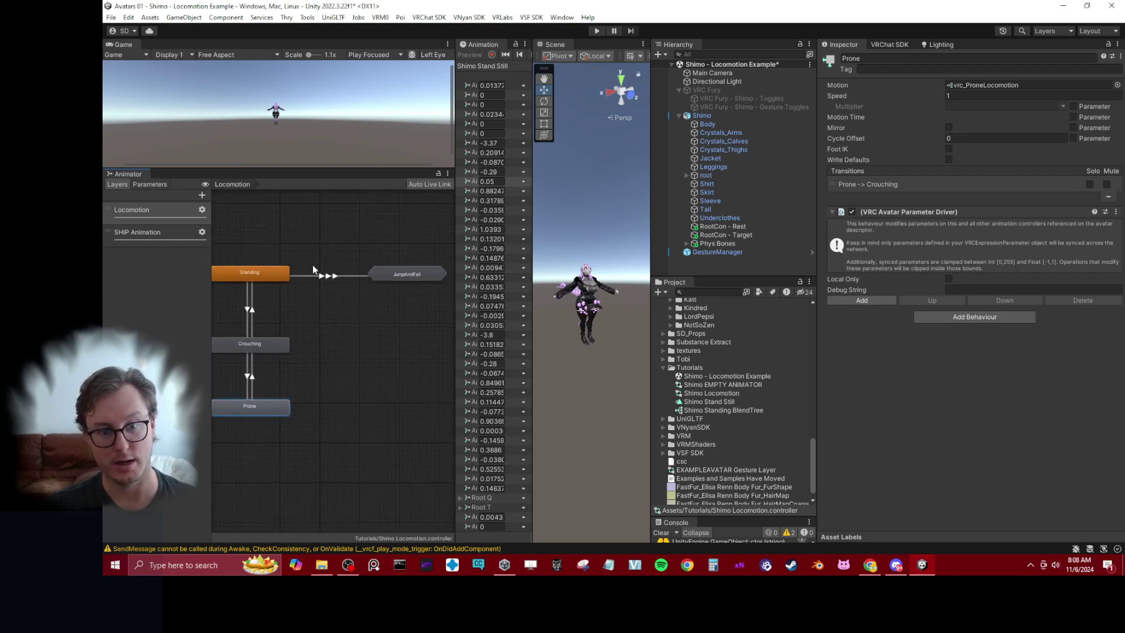
pyautogui.doubleClick(404, 268)
# - Inspect the SmallHop, ShortFall and LongFall states and LongFall's proxy_fall_long clip
pyautogui.scroll(5, 294, 329)
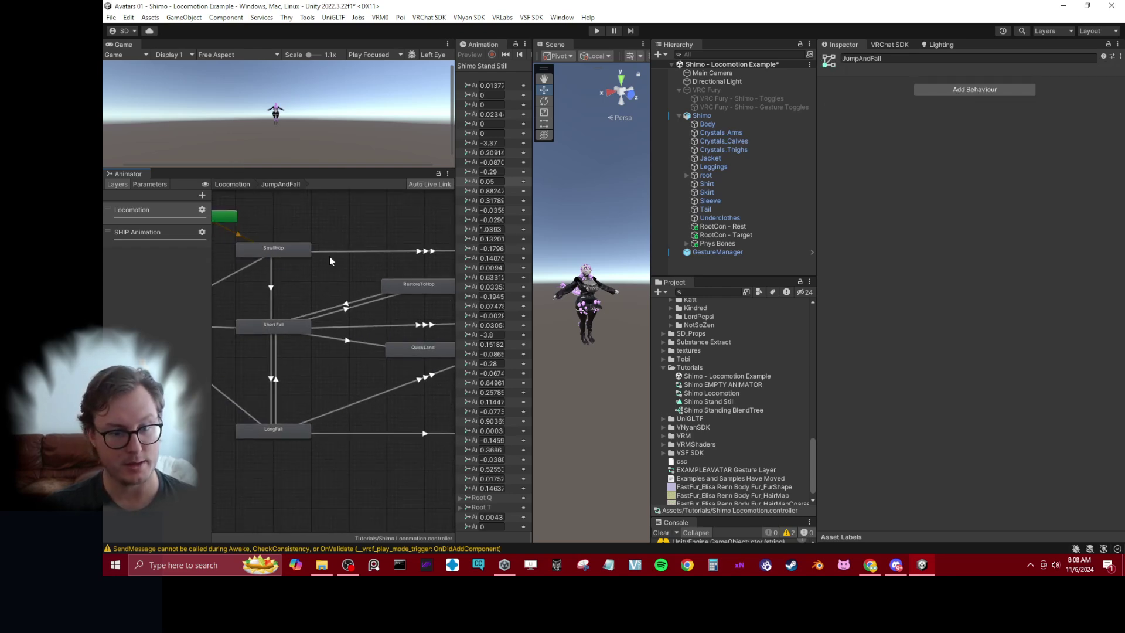
pyautogui.click(296, 252)
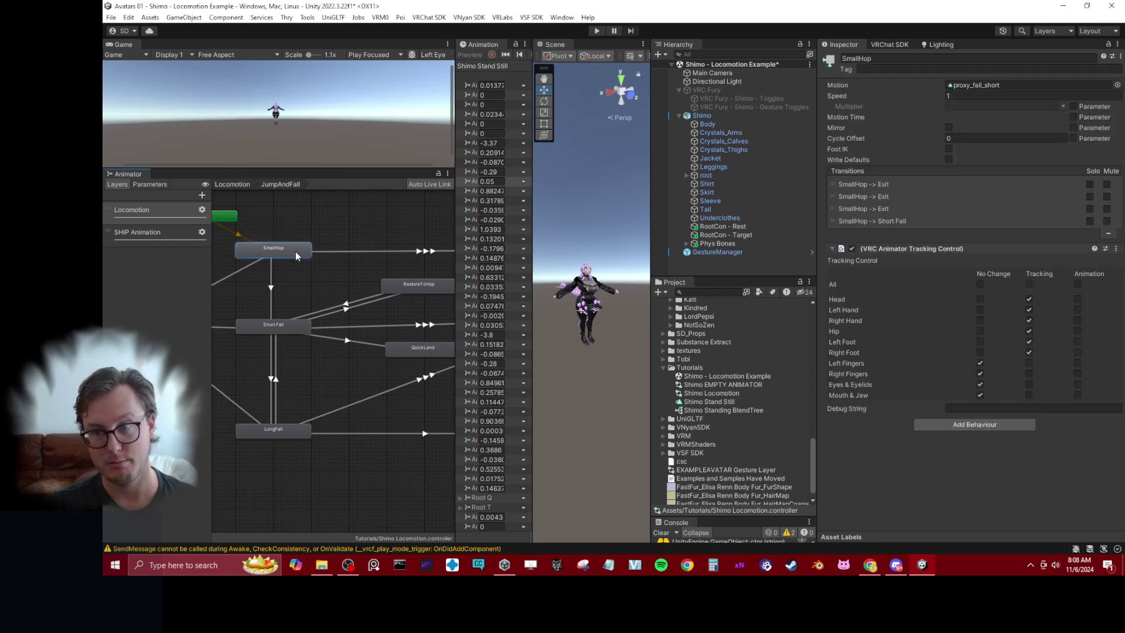
pyautogui.scroll(-4, 296, 253)
pyautogui.click(292, 293)
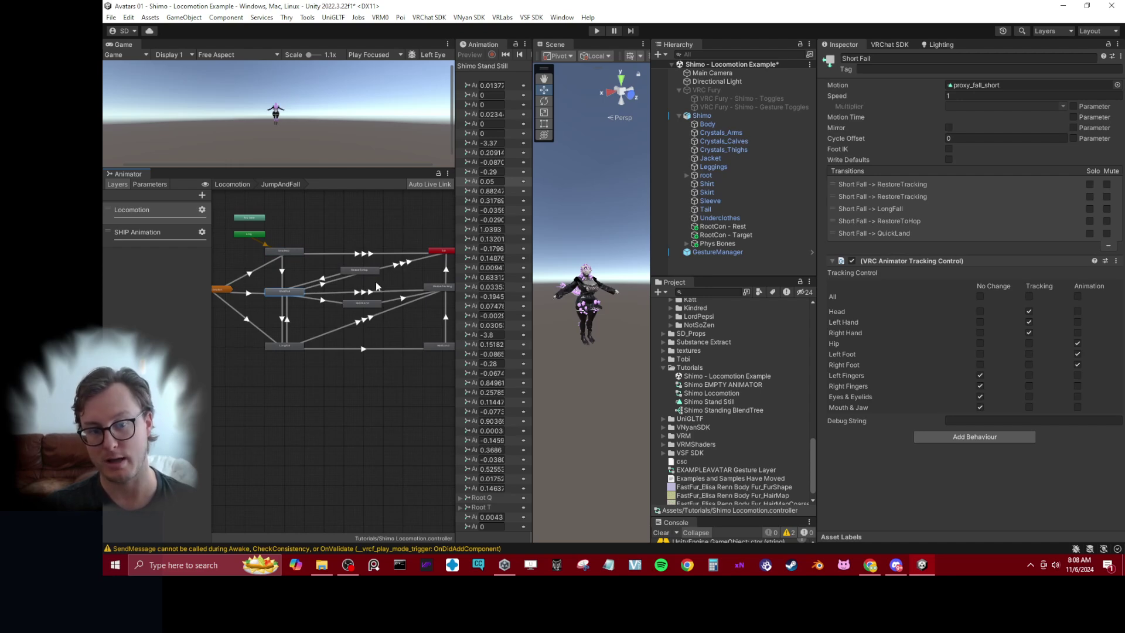
pyautogui.scroll(3, 309, 337)
pyautogui.click(296, 382)
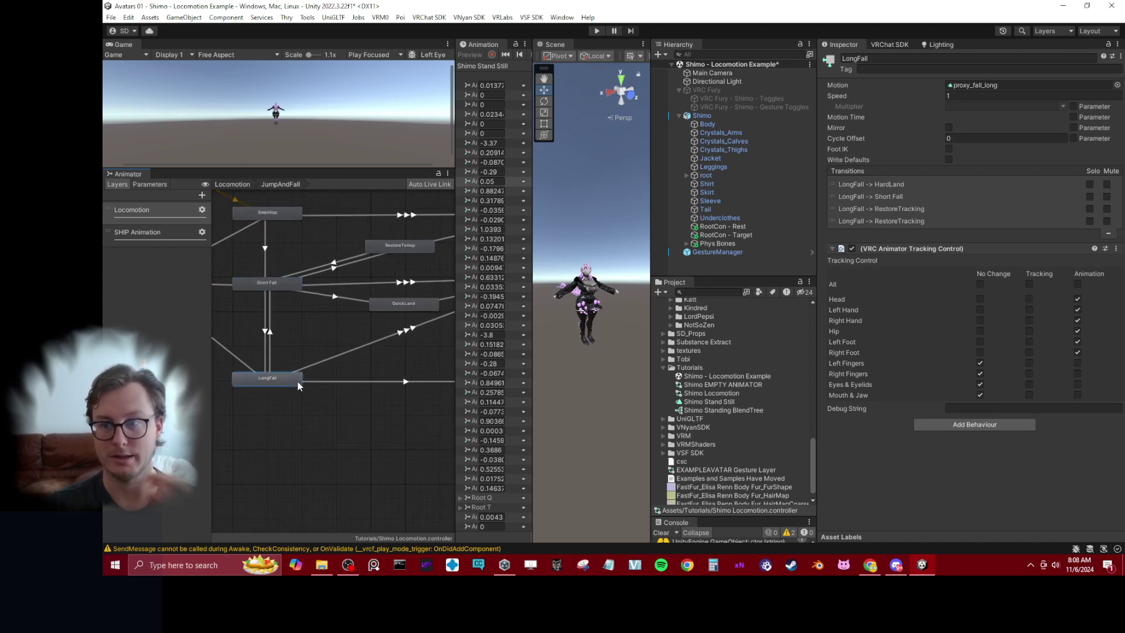
pyautogui.click(966, 85)
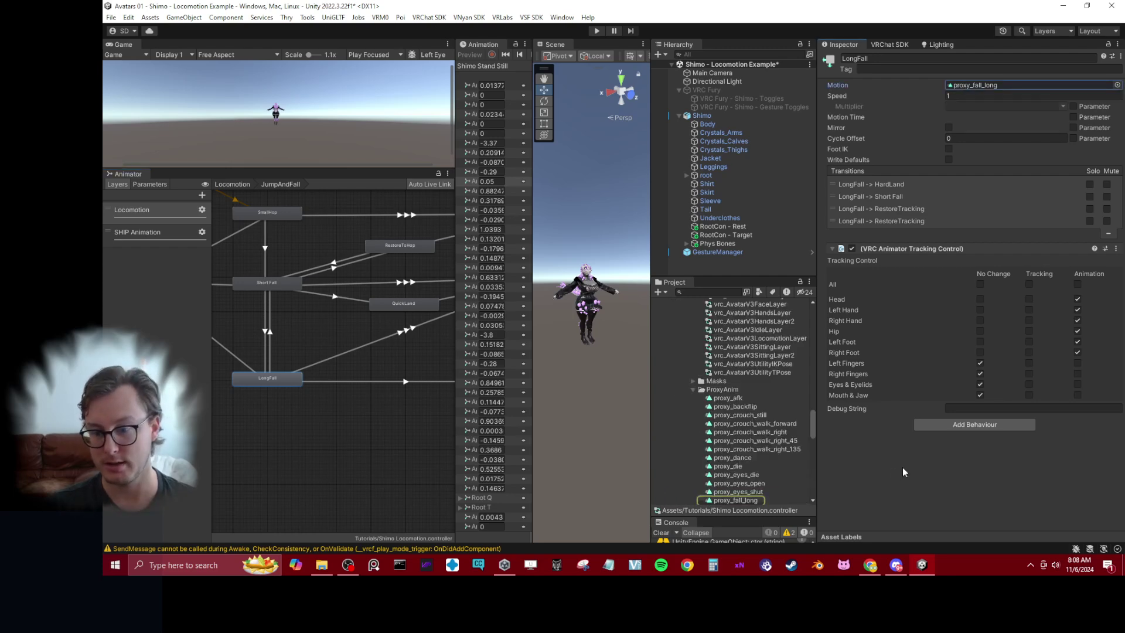
pyautogui.click(724, 500)
# - Rearrange the layout to give the clip preview, Scene view and Animator graph more room
pyautogui.moveTo(915, 493); pyautogui.dragTo(936, 388)
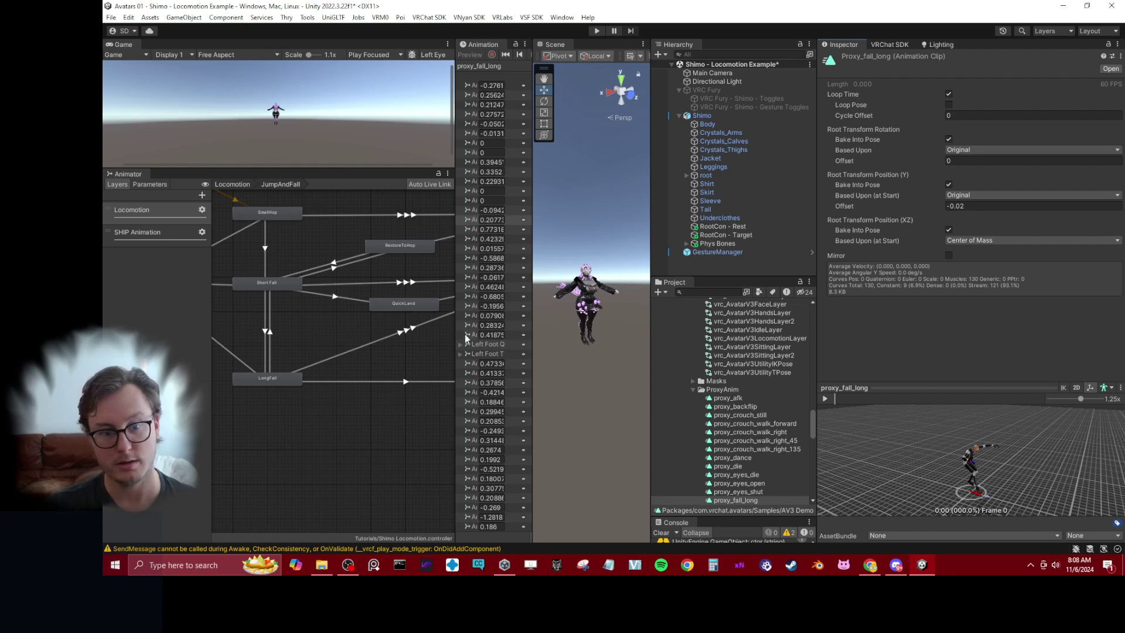
pyautogui.moveTo(455, 335); pyautogui.dragTo(350, 102)
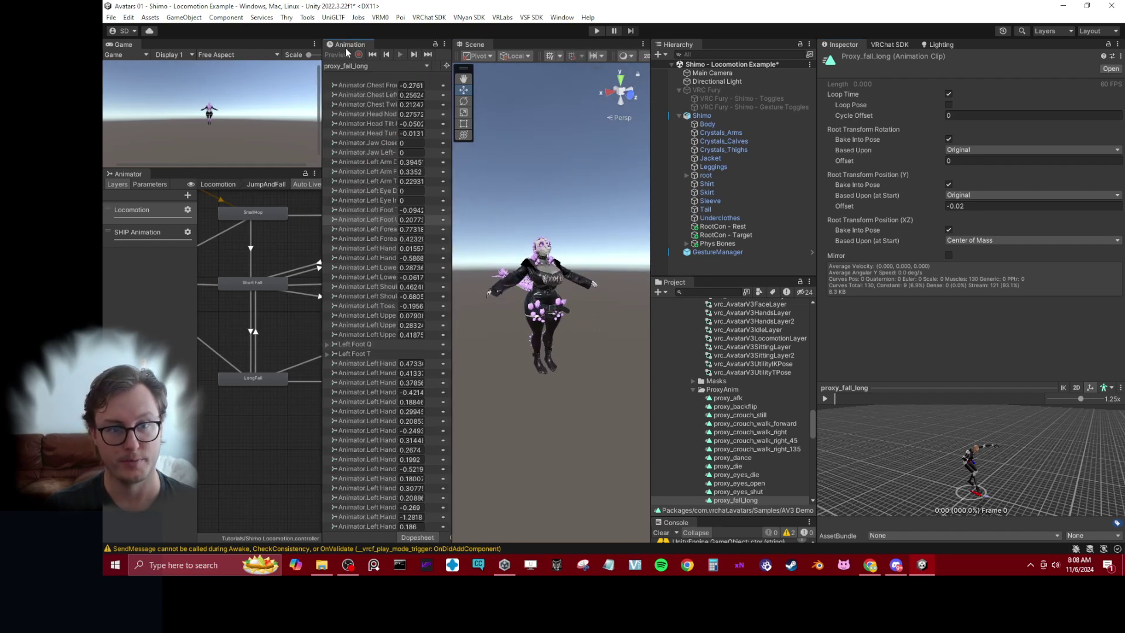
pyautogui.moveTo(346, 47); pyautogui.dragTo(506, 496)
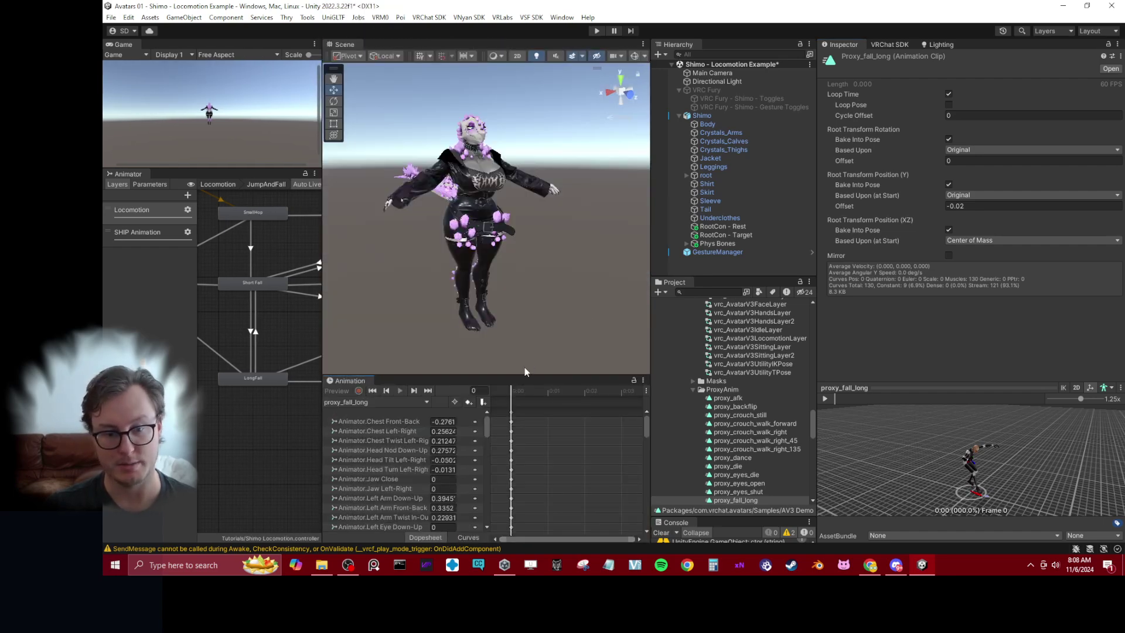
pyautogui.moveTo(525, 373); pyautogui.dragTo(578, 449)
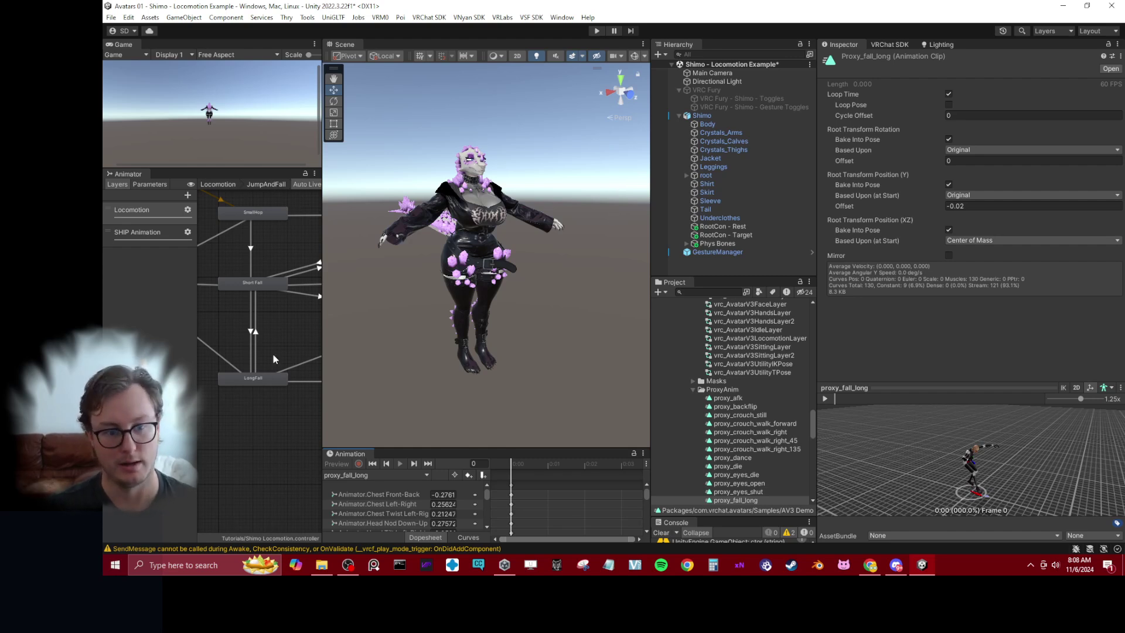
pyautogui.moveTo(321, 349); pyautogui.dragTo(491, 346)
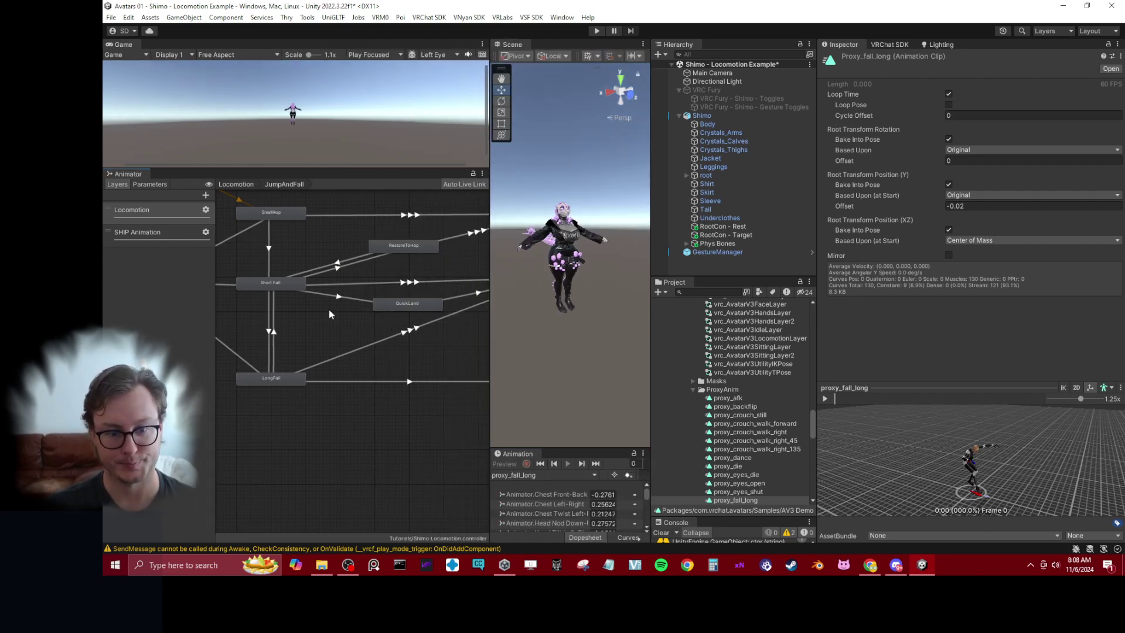
pyautogui.scroll(-2, 329, 315)
# - Return to the Locomotion layer graph, select Shimo, and save the scene
pyautogui.click(236, 184)
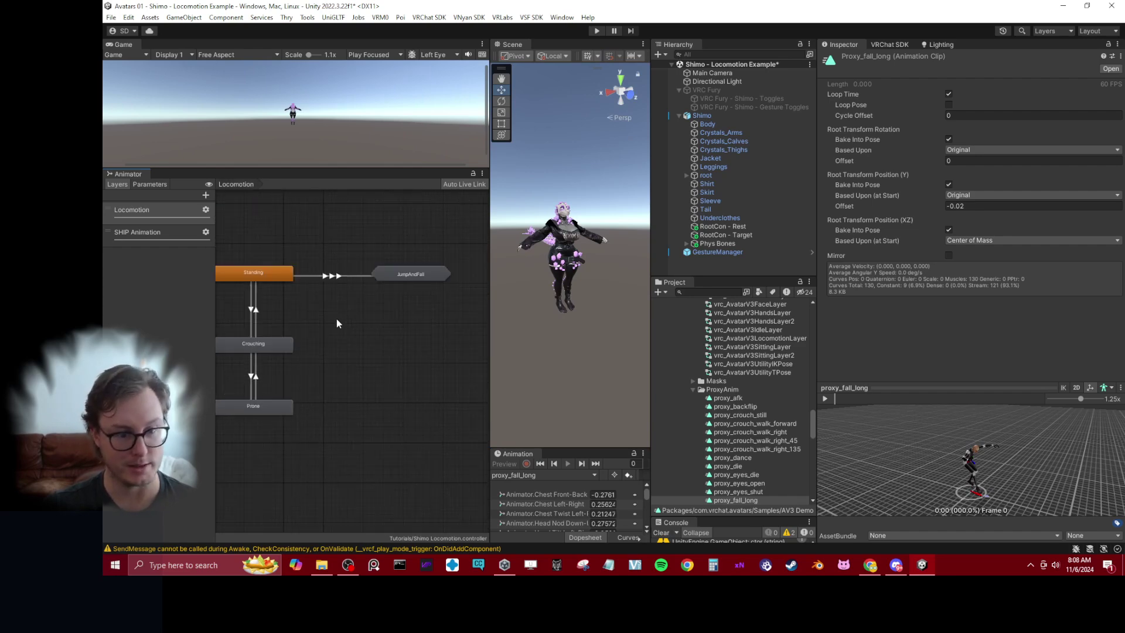
pyautogui.click(716, 116)
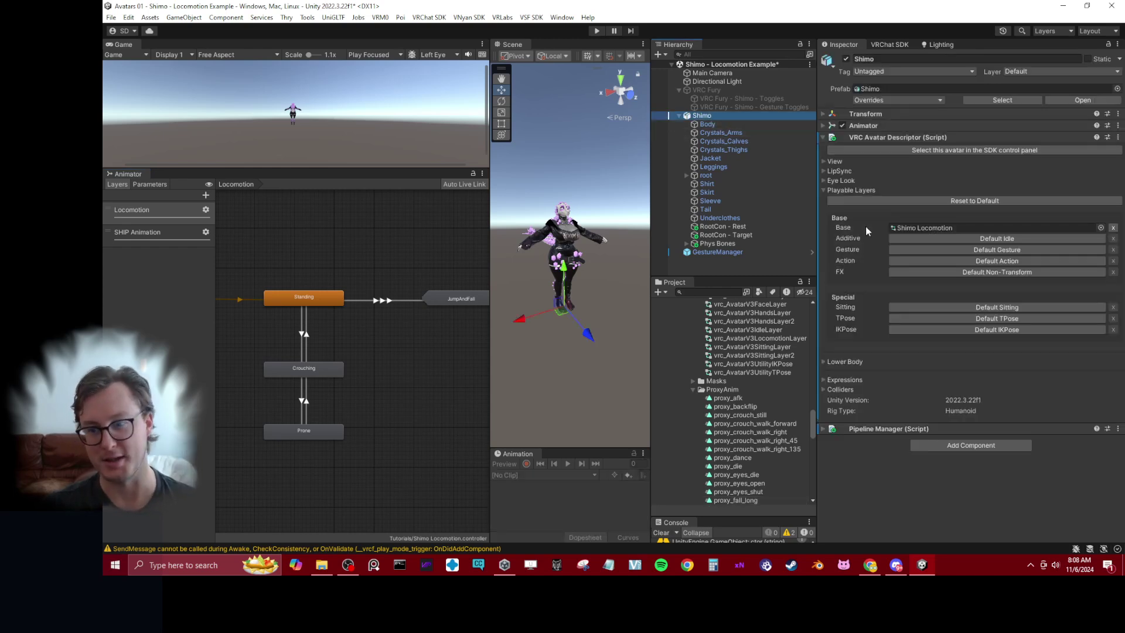
pyautogui.hotkey('ctrl', 's')
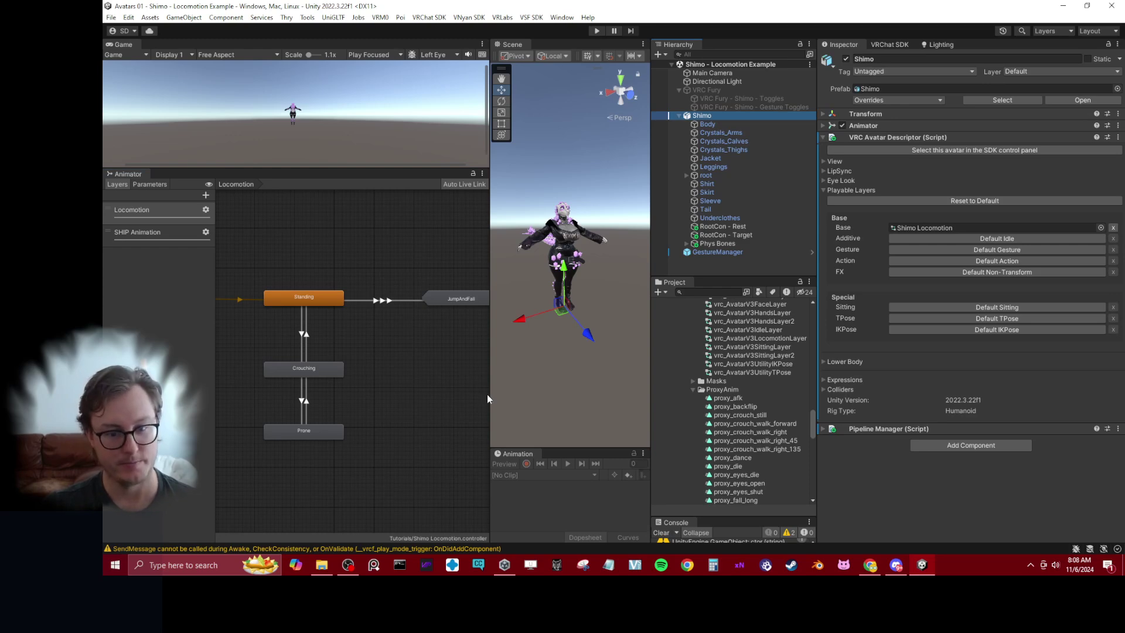
pyautogui.moveTo(489, 395); pyautogui.dragTo(313, 395)
# - Enter play mode via GestureManager and orbit the Scene view to see Shimo from front, side and back
pyautogui.click(717, 252)
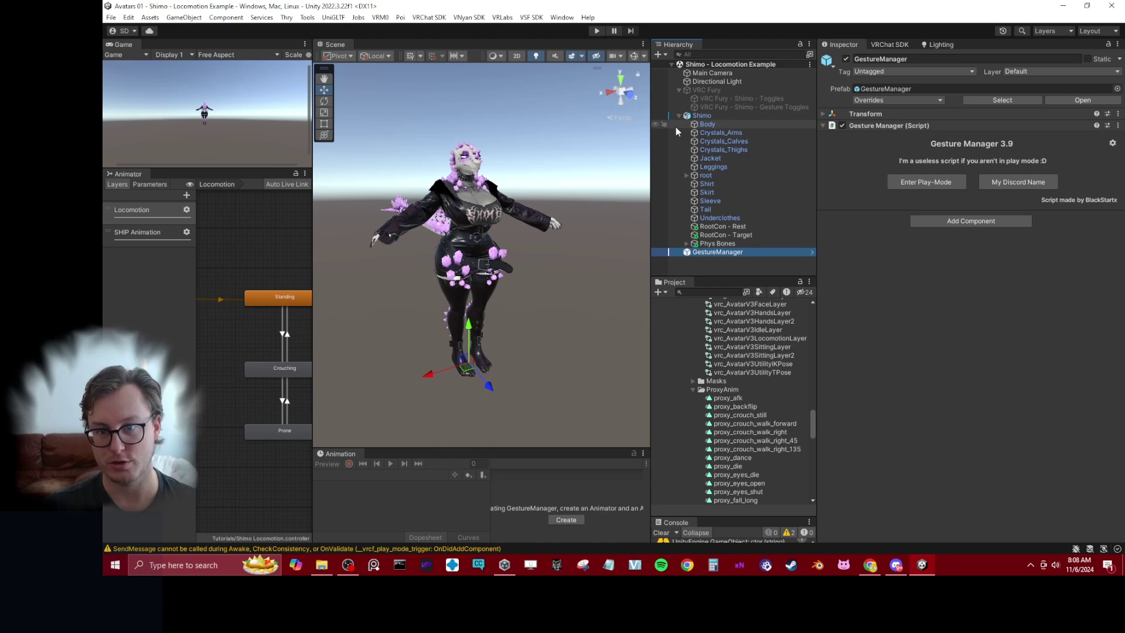
pyautogui.click(944, 186)
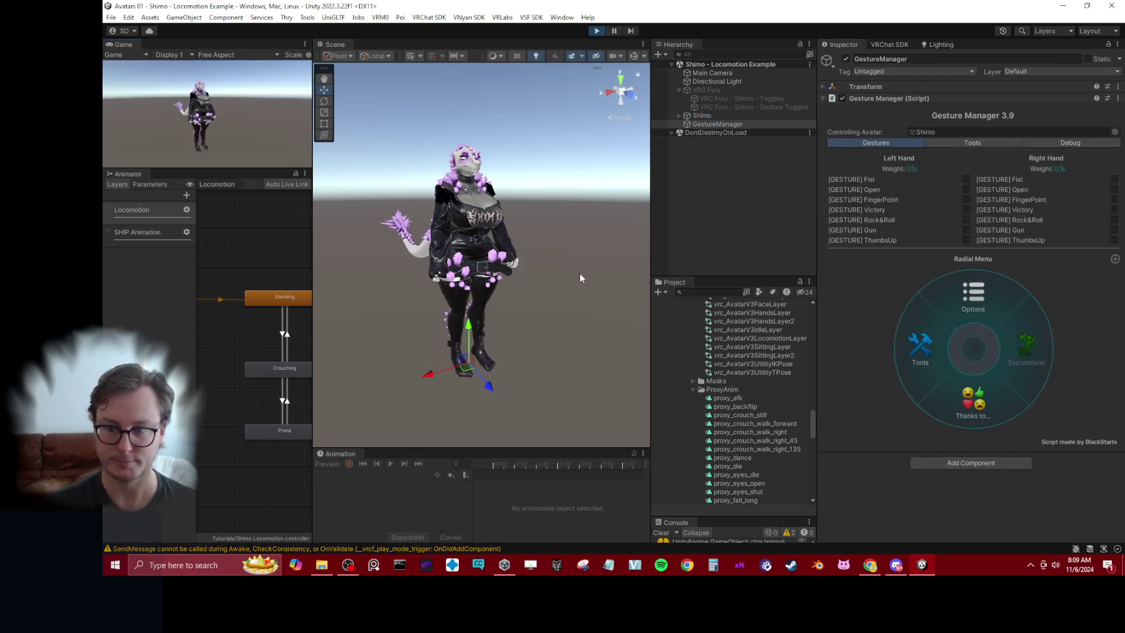
pyautogui.keyDown('alt'); pyautogui.moveTo(582, 280); pyautogui.dragTo(442, 164); pyautogui.keyUp('alt')
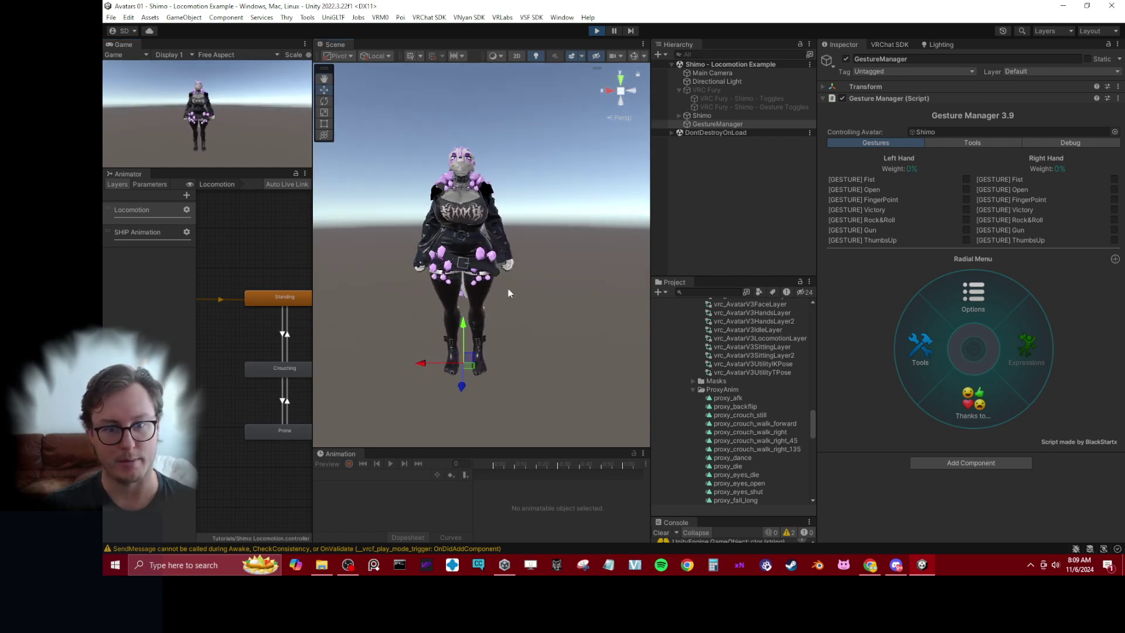
pyautogui.keyDown('alt'); pyautogui.moveTo(508, 293); pyautogui.dragTo(441, 227); pyautogui.keyUp('alt')
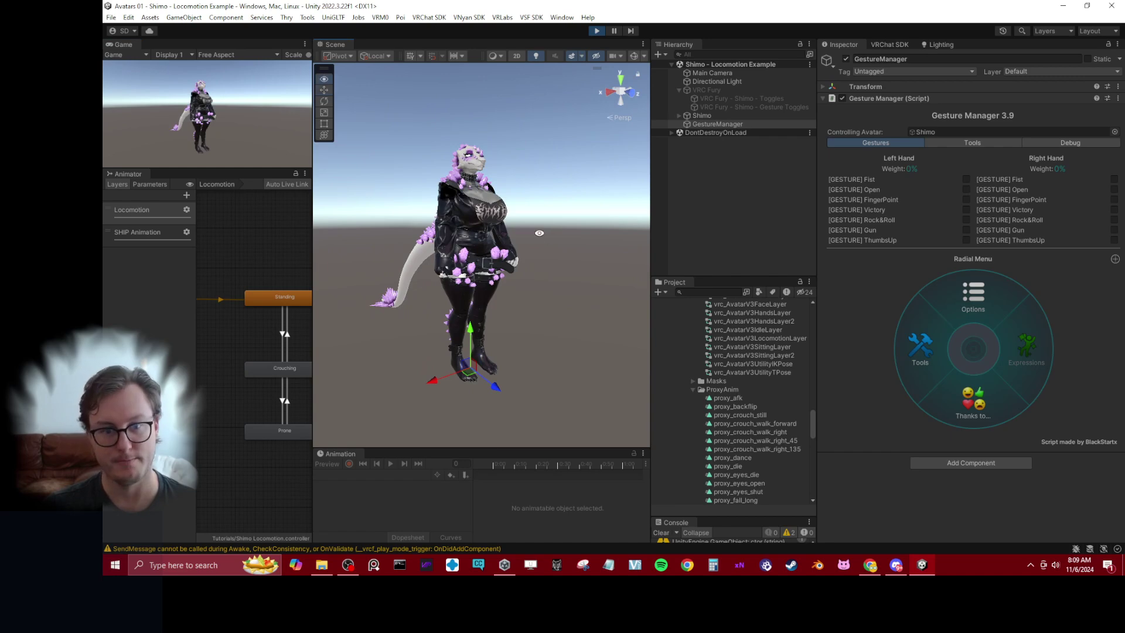
pyautogui.click(702, 116)
pyautogui.keyDown('alt'); pyautogui.moveTo(471, 358); pyautogui.dragTo(863, 242); pyautogui.keyUp('alt')
pyautogui.keyDown('alt'); pyautogui.moveTo(410, 269); pyautogui.dragTo(478, 271); pyautogui.keyUp('alt')
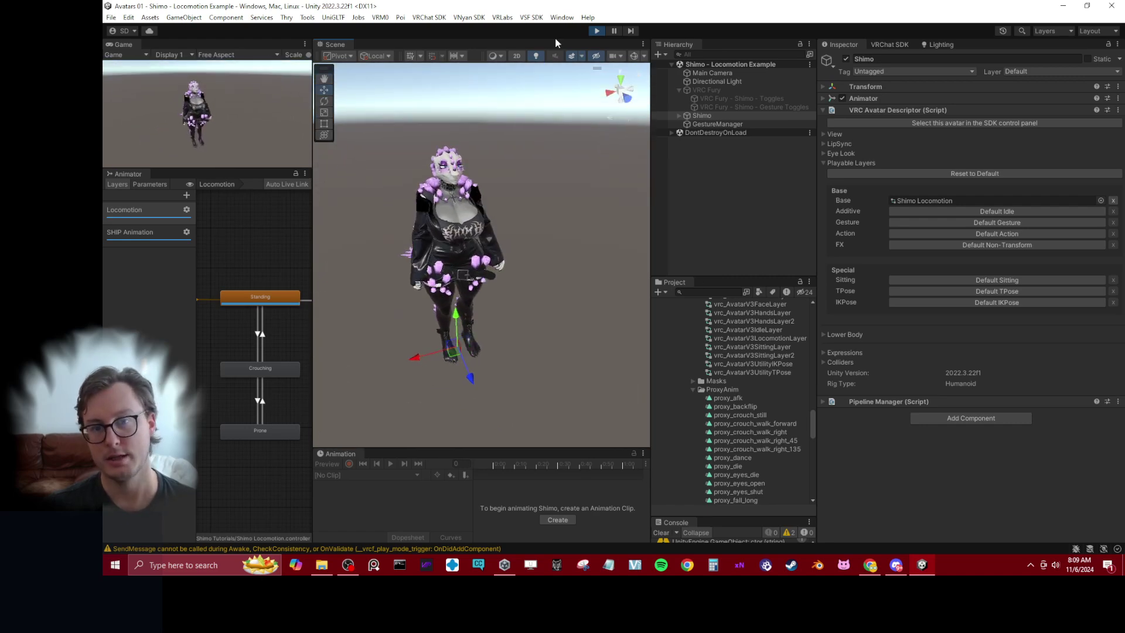
# - Exit play mode and orbit the Scene view around Shimo
pyautogui.click(596, 31)
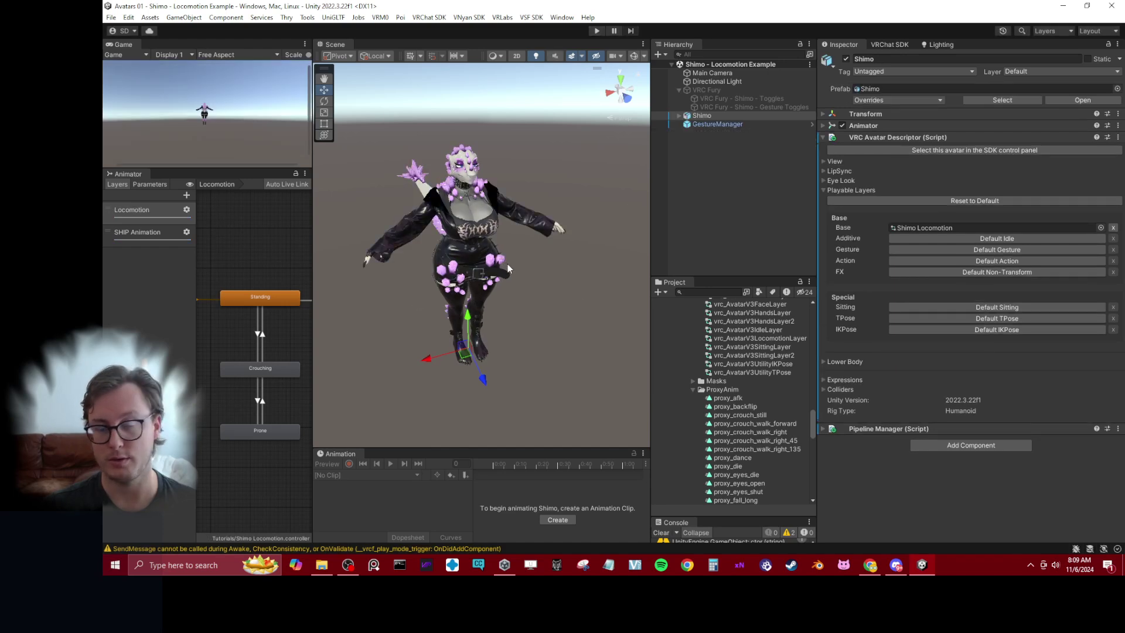
pyautogui.keyDown('alt'); pyautogui.moveTo(508, 264); pyautogui.dragTo(502, 295); pyautogui.keyUp('alt')
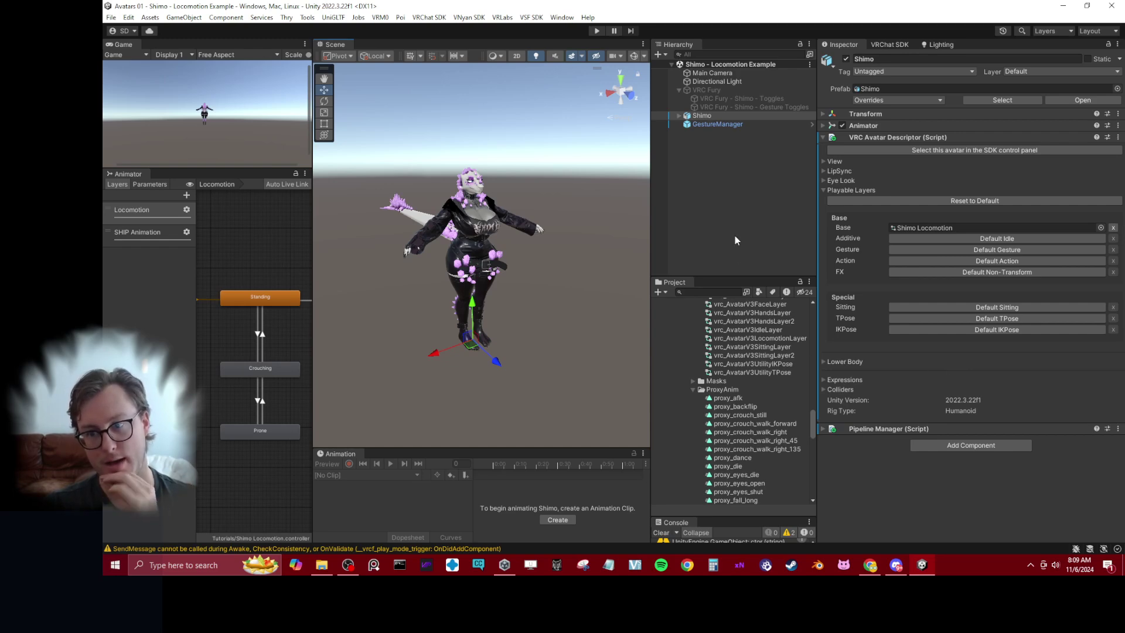
# - Collapse the Assets folder and expand Packages in the Project window
pyautogui.moveTo(730, 275); pyautogui.dragTo(729, 188)
pyautogui.scroll(8, 741, 293)
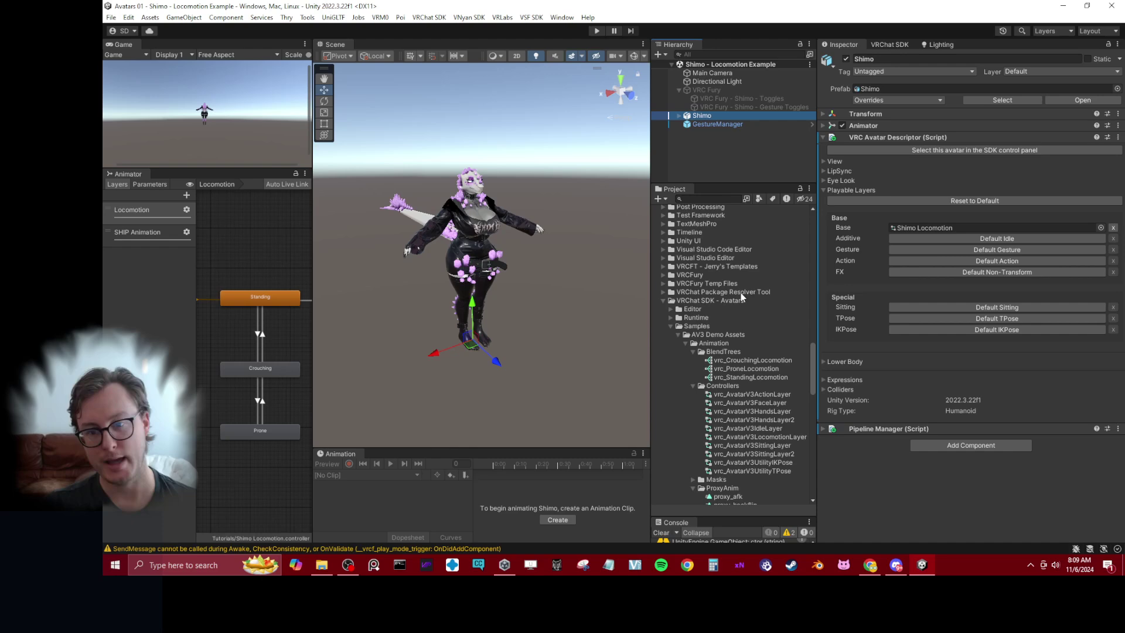
pyautogui.scroll(-2, 733, 303)
pyautogui.click(677, 325)
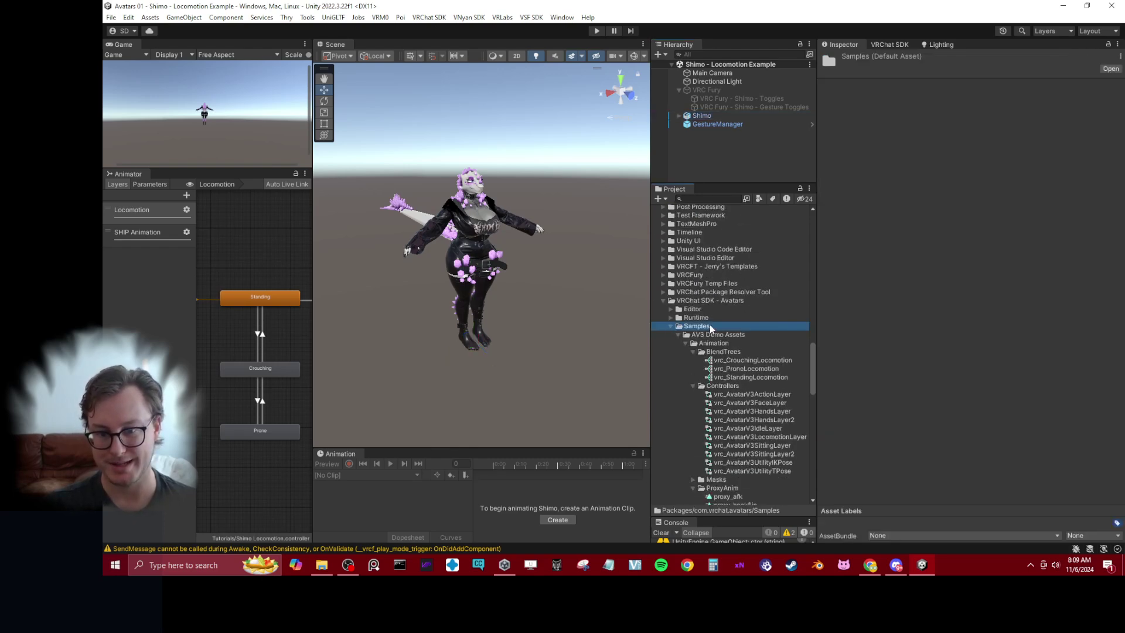
pyautogui.click(679, 335)
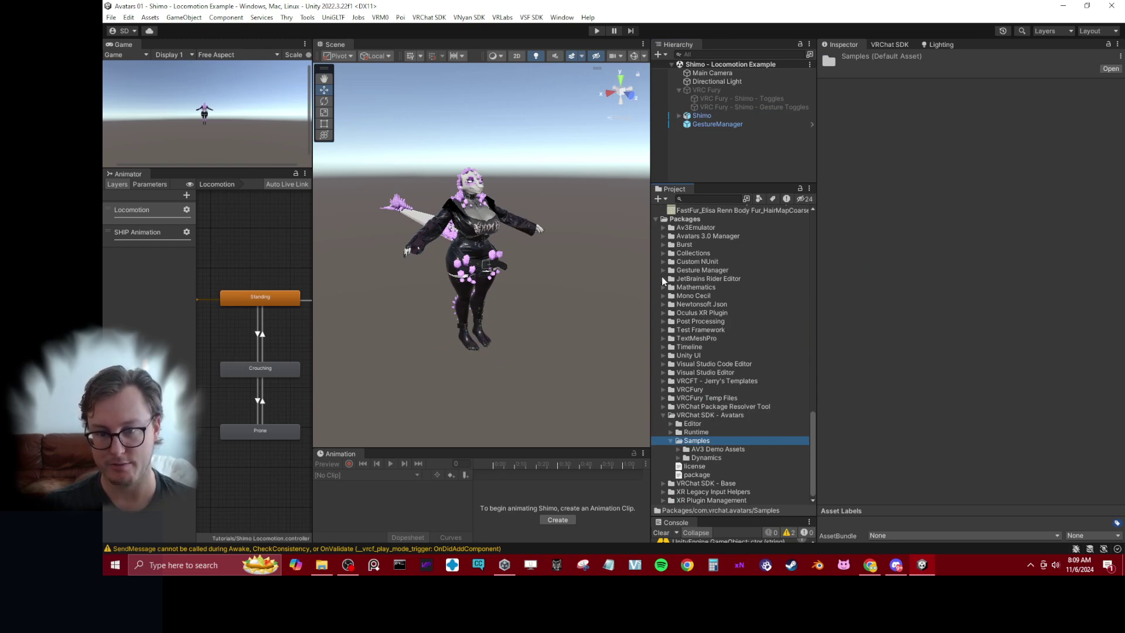
pyautogui.scroll(15, 656, 228)
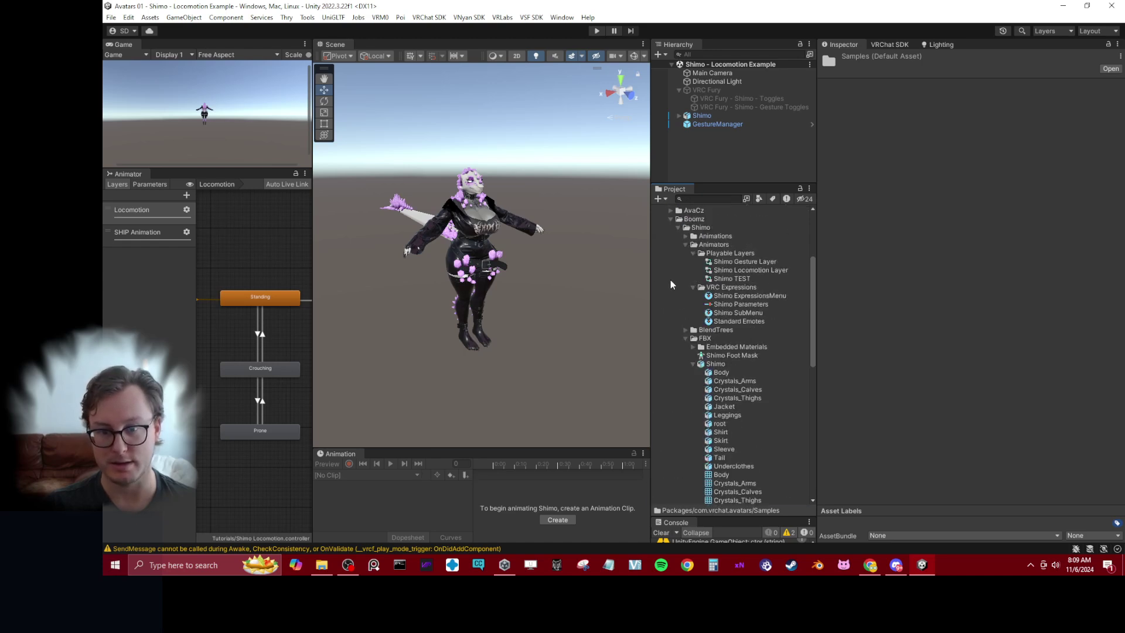
pyautogui.click(656, 210)
pyautogui.click(680, 211)
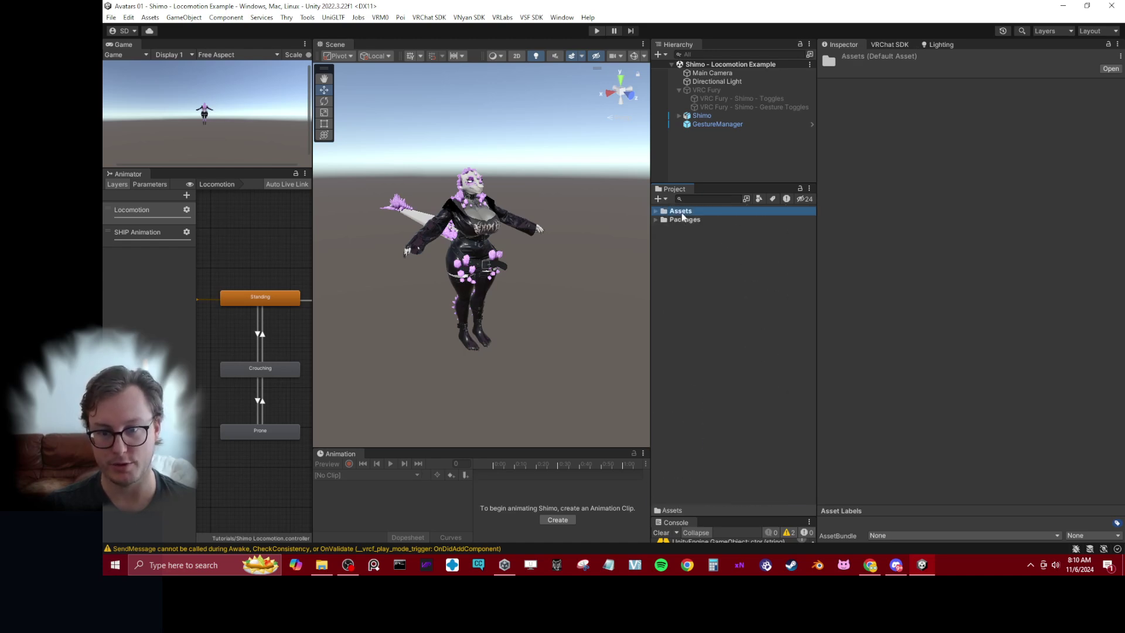
pyautogui.click(673, 220)
pyautogui.click(656, 220)
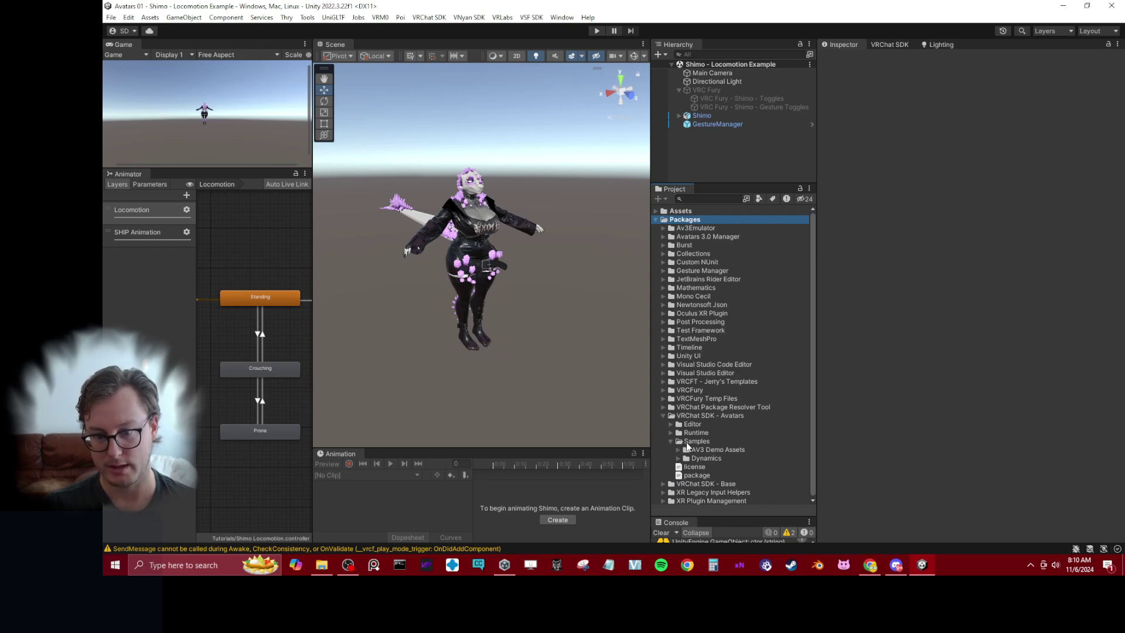
# - Browse VRChat SDK - Avatars AV3 Demo Assets and preview vrc_AvatarV3IdleLayer and proxy_crouch_walk_forward
pyautogui.click(709, 416)
pyautogui.click(703, 448)
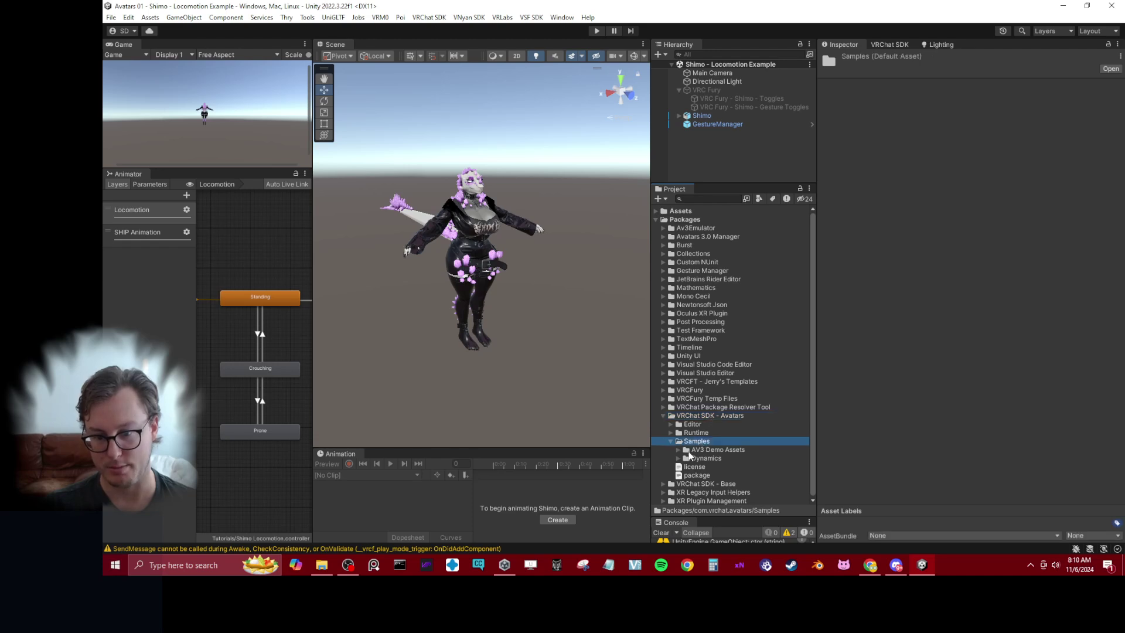
pyautogui.click(680, 450)
pyautogui.scroll(-5, 702, 414)
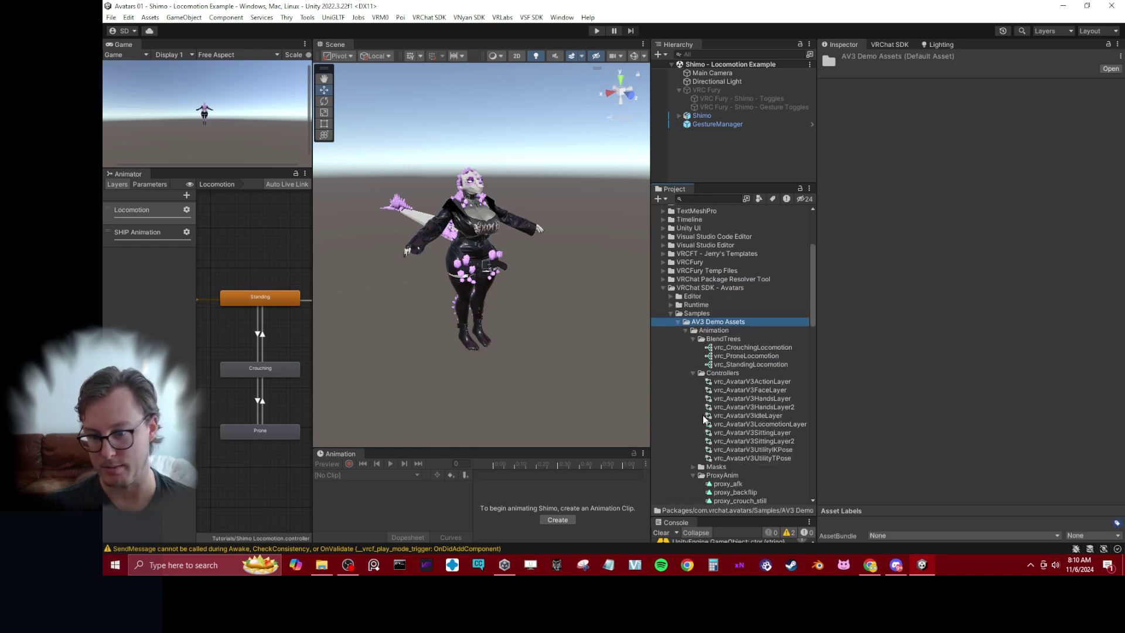
pyautogui.click(677, 324)
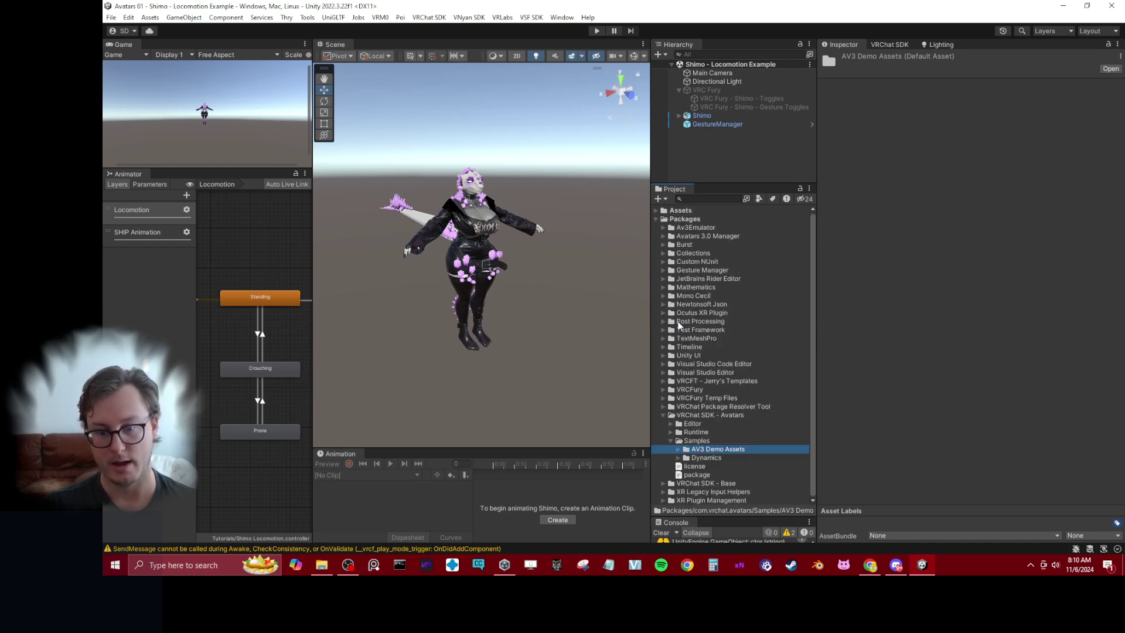
pyautogui.click(678, 448)
pyautogui.scroll(-6, 681, 422)
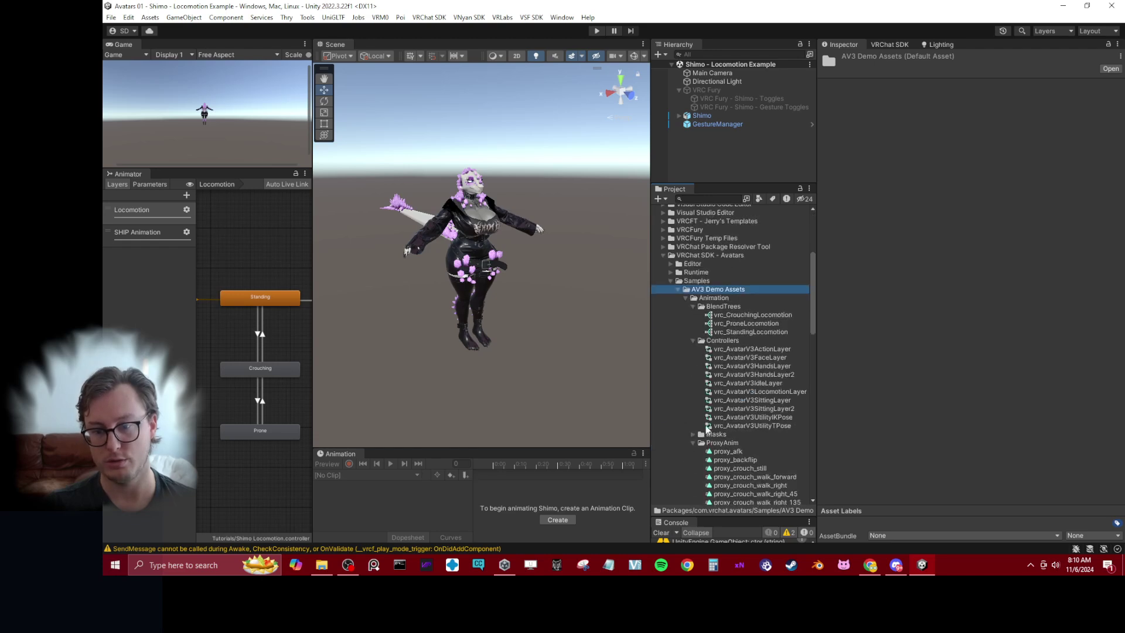
pyautogui.click(733, 384)
pyautogui.scroll(-4, 740, 382)
pyautogui.click(744, 382)
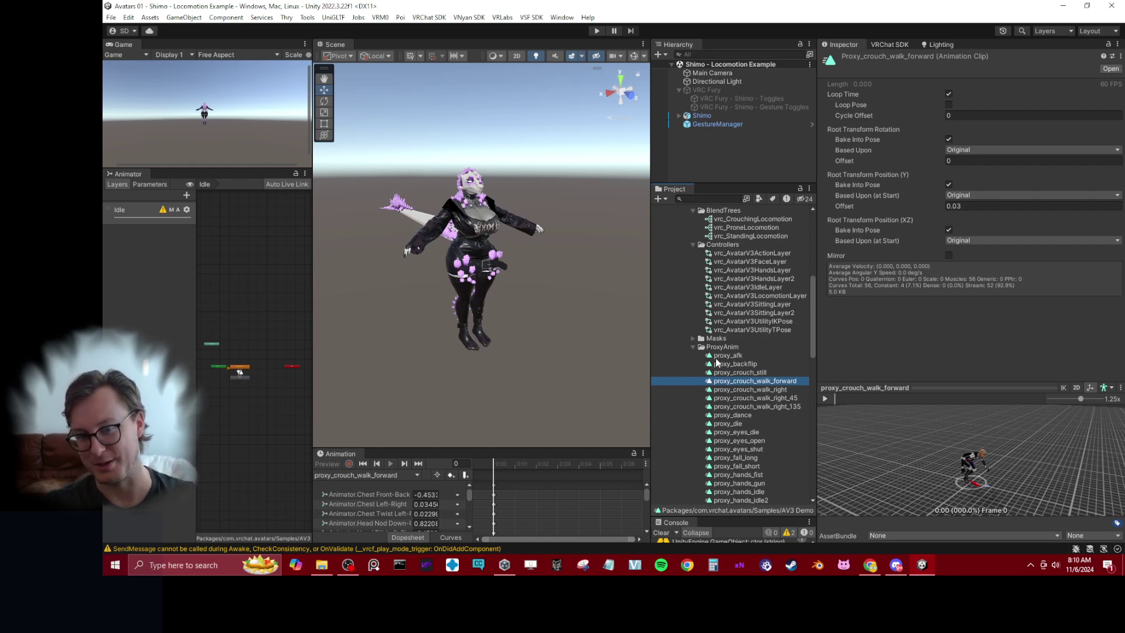
pyautogui.scroll(3, 732, 369)
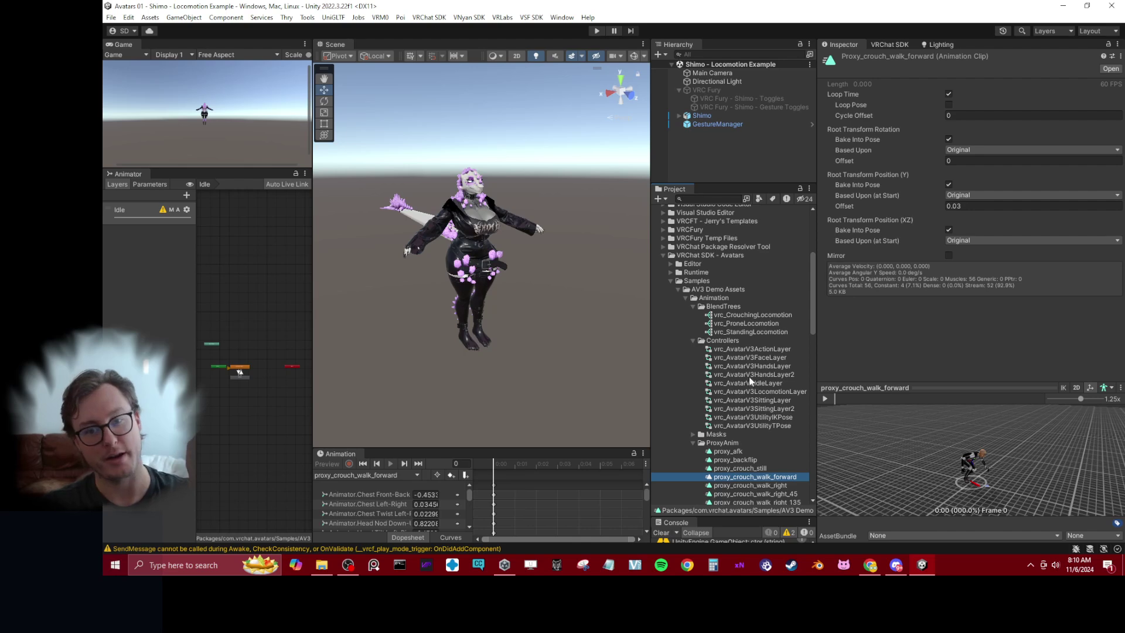
pyautogui.click(678, 289)
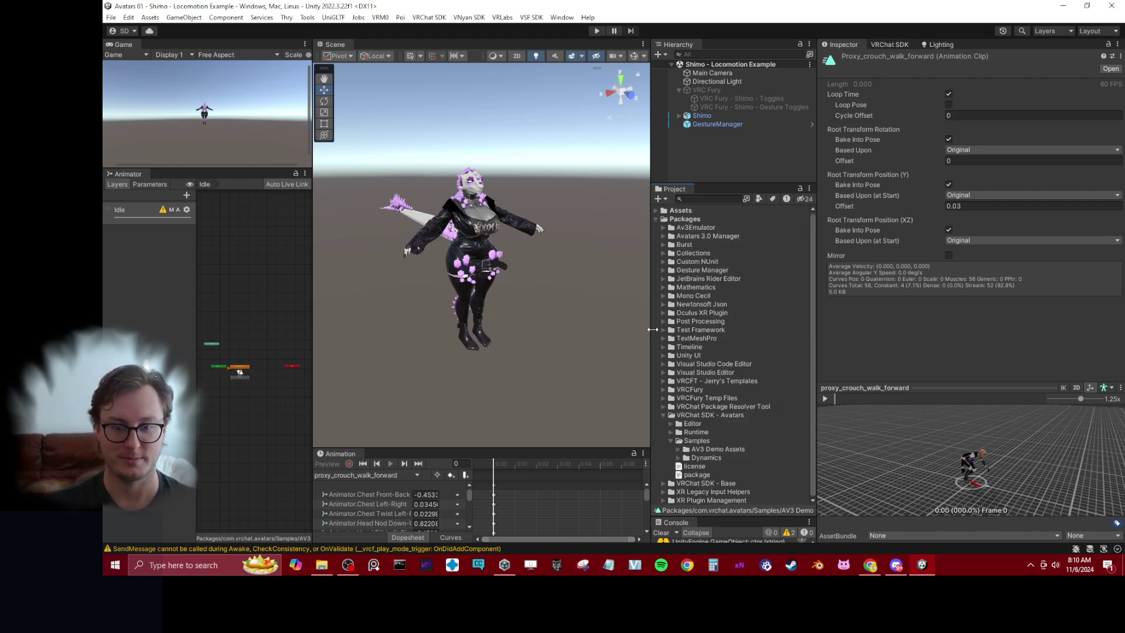
pyautogui.moveTo(652, 329); pyautogui.dragTo(725, 329)
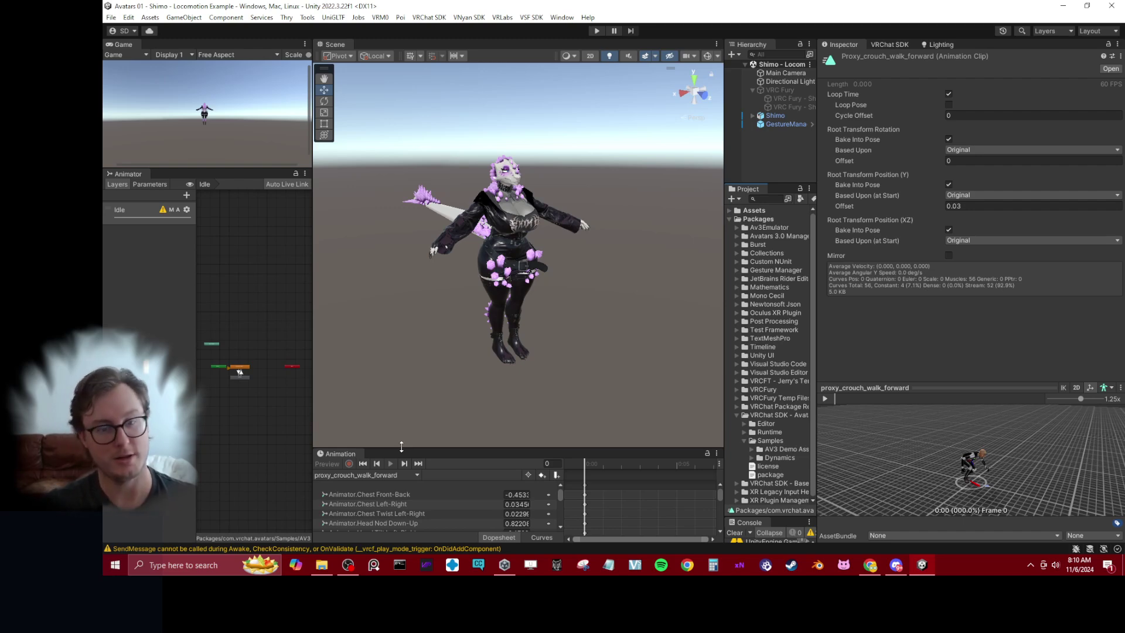
pyautogui.click(684, 93)
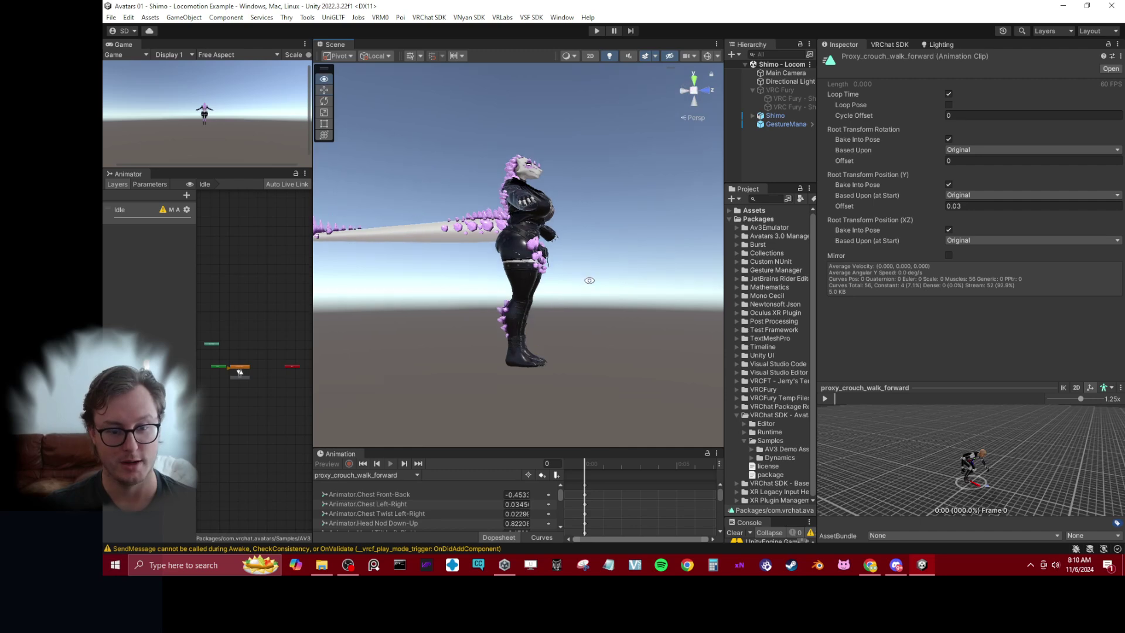
pyautogui.click(448, 452)
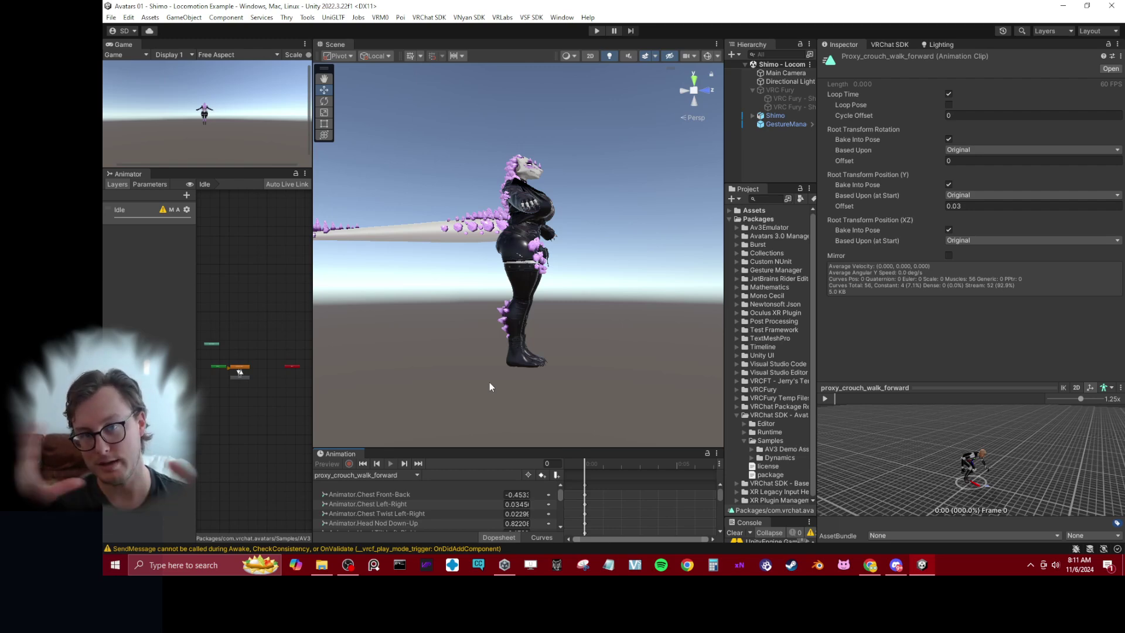
pyautogui.moveTo(722, 390); pyautogui.dragTo(638, 389)
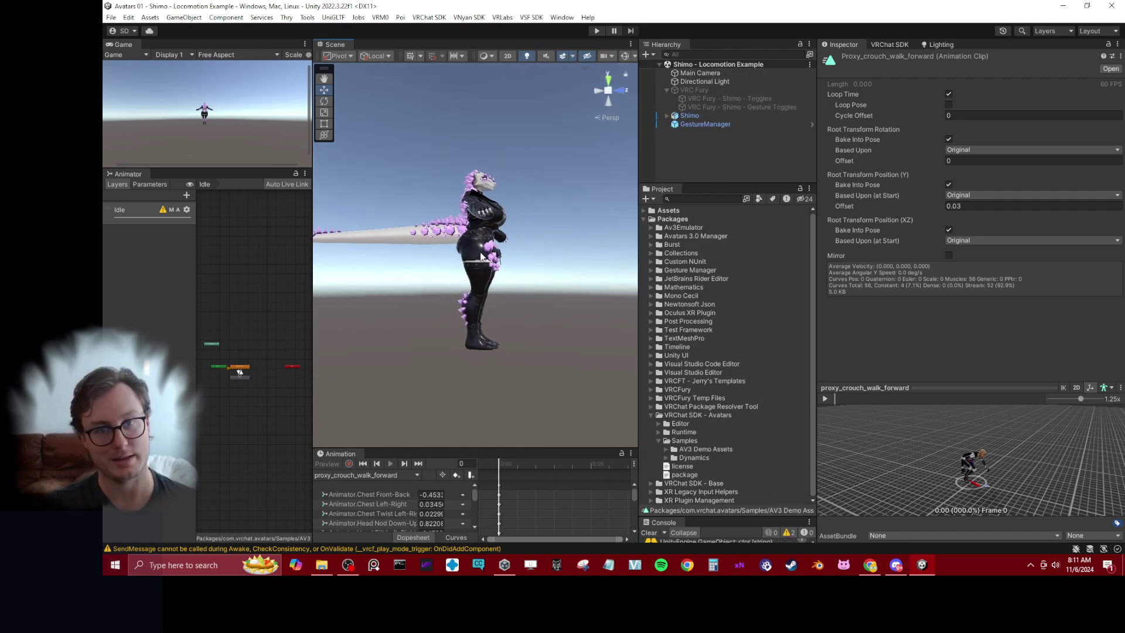
pyautogui.keyDown('alt'); pyautogui.moveTo(523, 275); pyautogui.dragTo(428, 288); pyautogui.keyUp('alt')
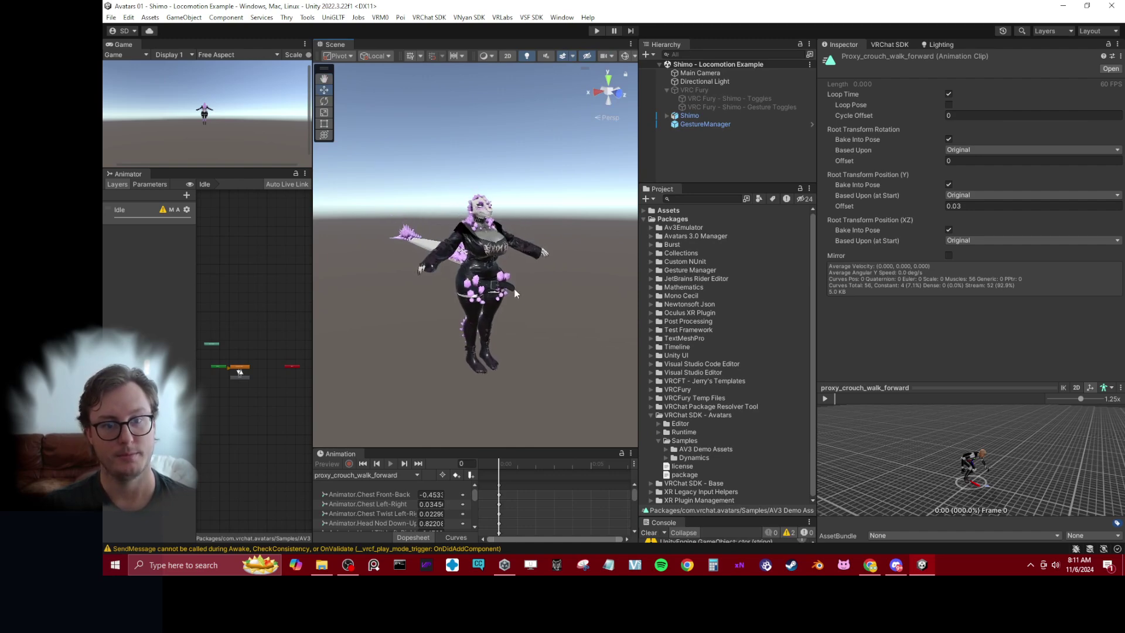